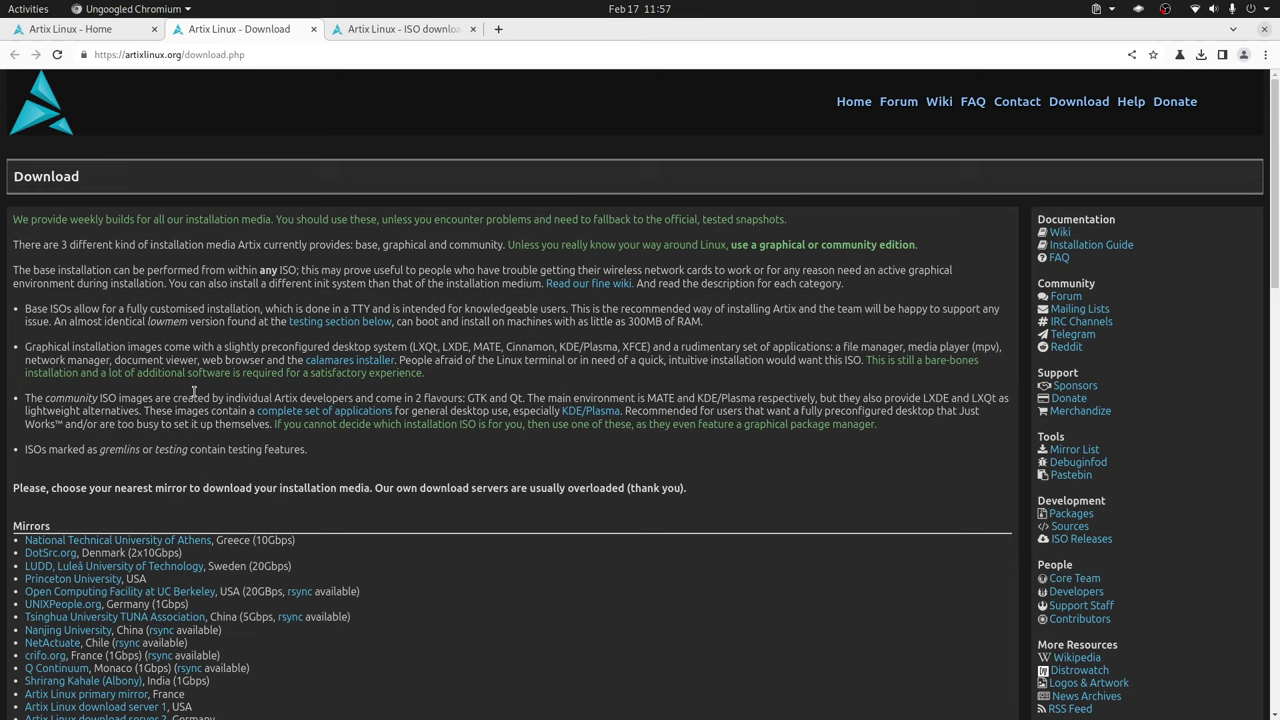
Scroll to the stable ISO images table and expand the lxde group to list its four ISOs.
{"action": "scroll", "coordinate": [36, 540], "scroll_direction": "down", "scroll_amount": 3}
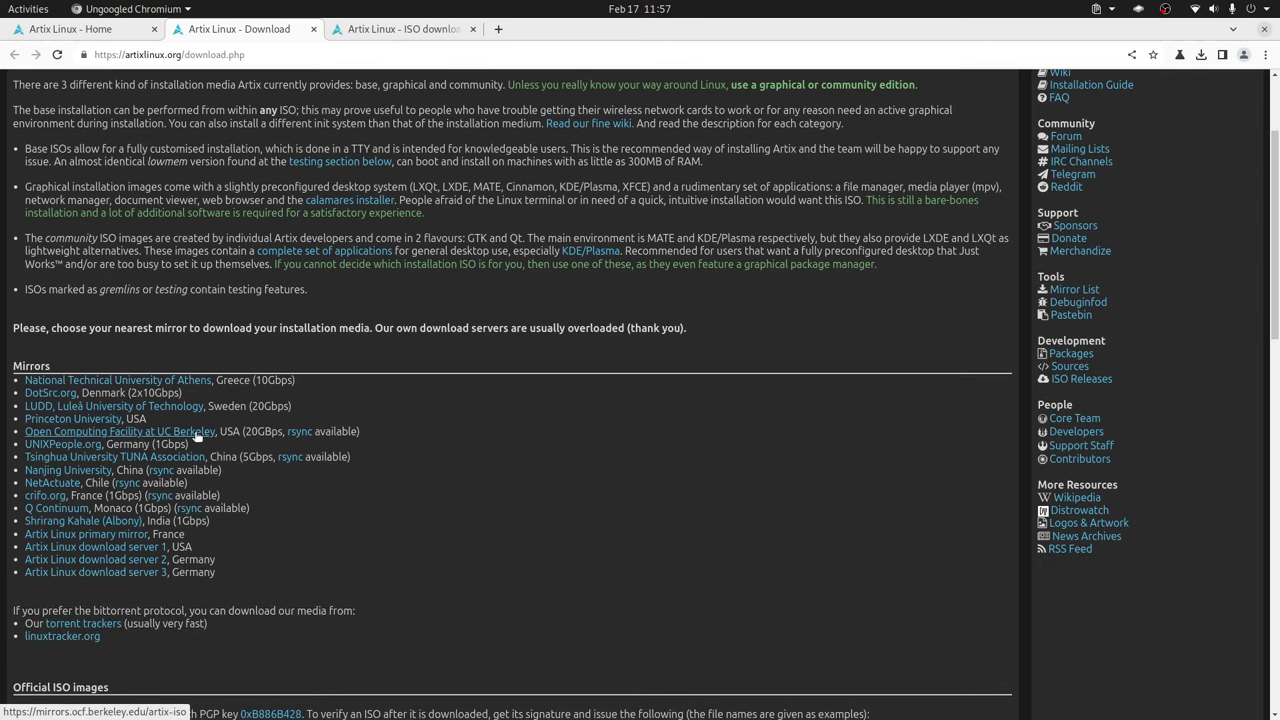
{"action": "scroll", "coordinate": [197, 436], "scroll_direction": "down", "scroll_amount": 4}
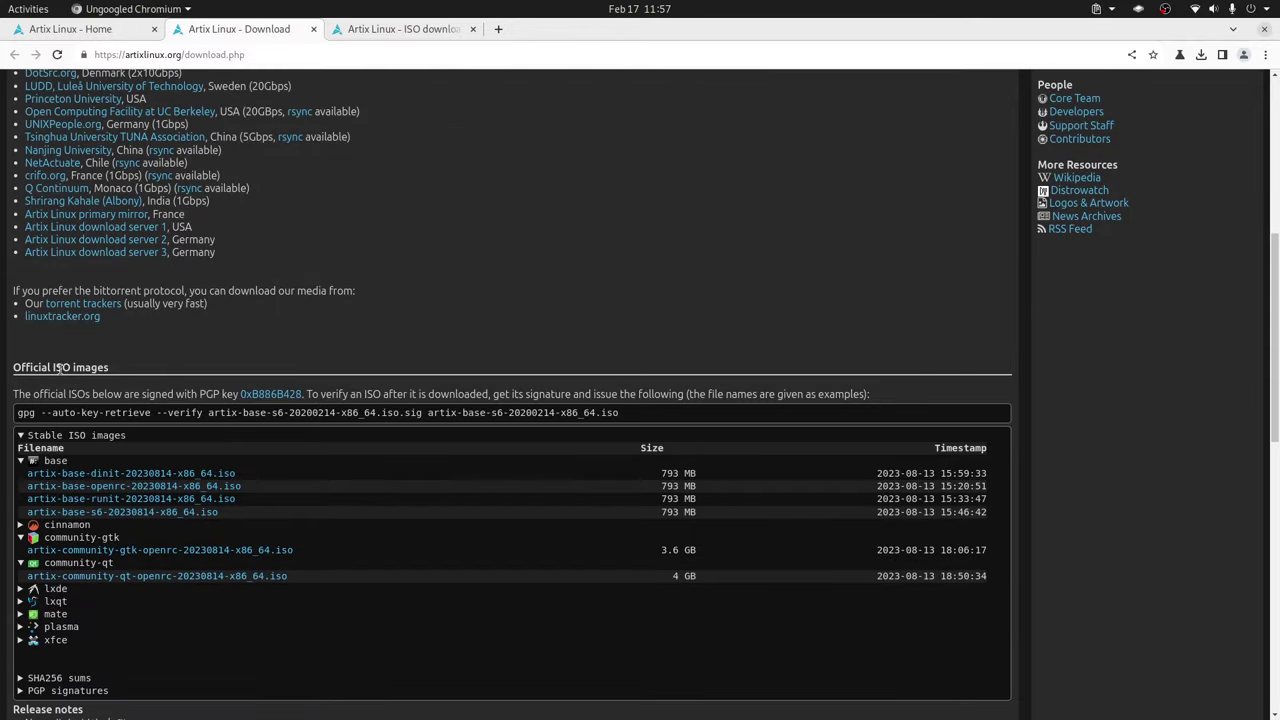
{"action": "scroll", "coordinate": [56, 460], "scroll_direction": "down", "scroll_amount": 3}
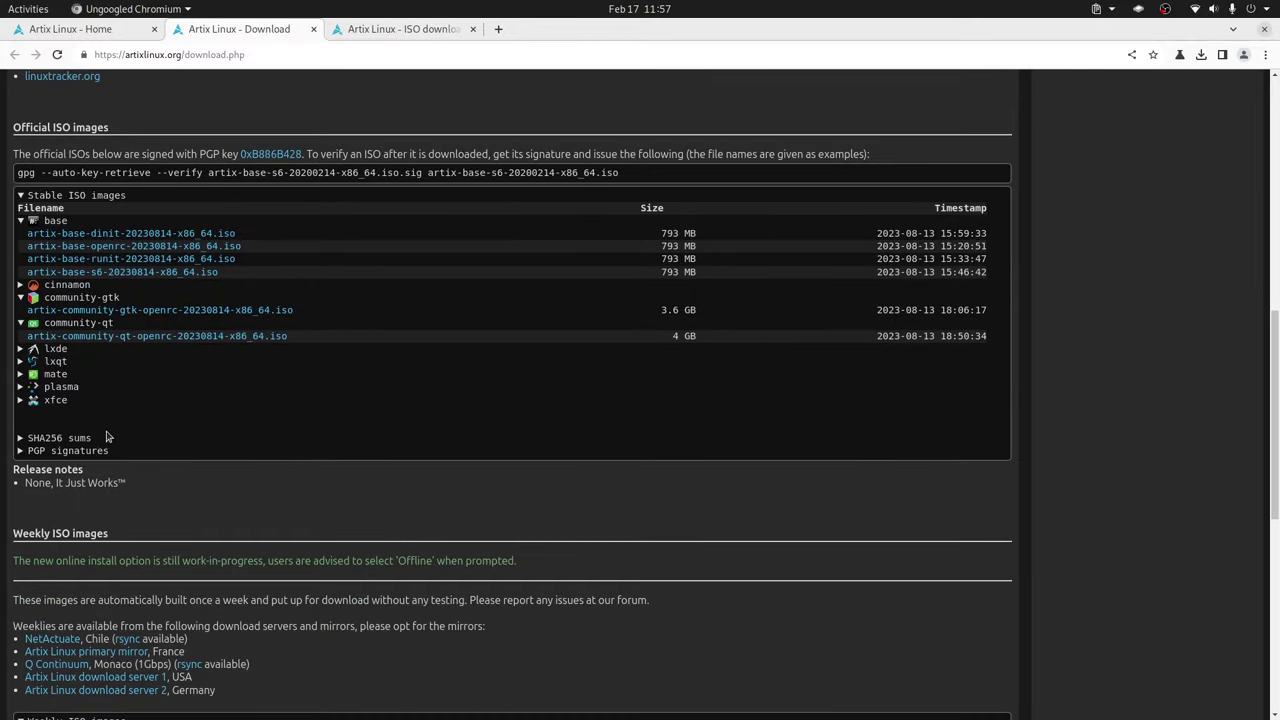
{"action": "scroll", "coordinate": [118, 437], "scroll_direction": "down", "scroll_amount": 4}
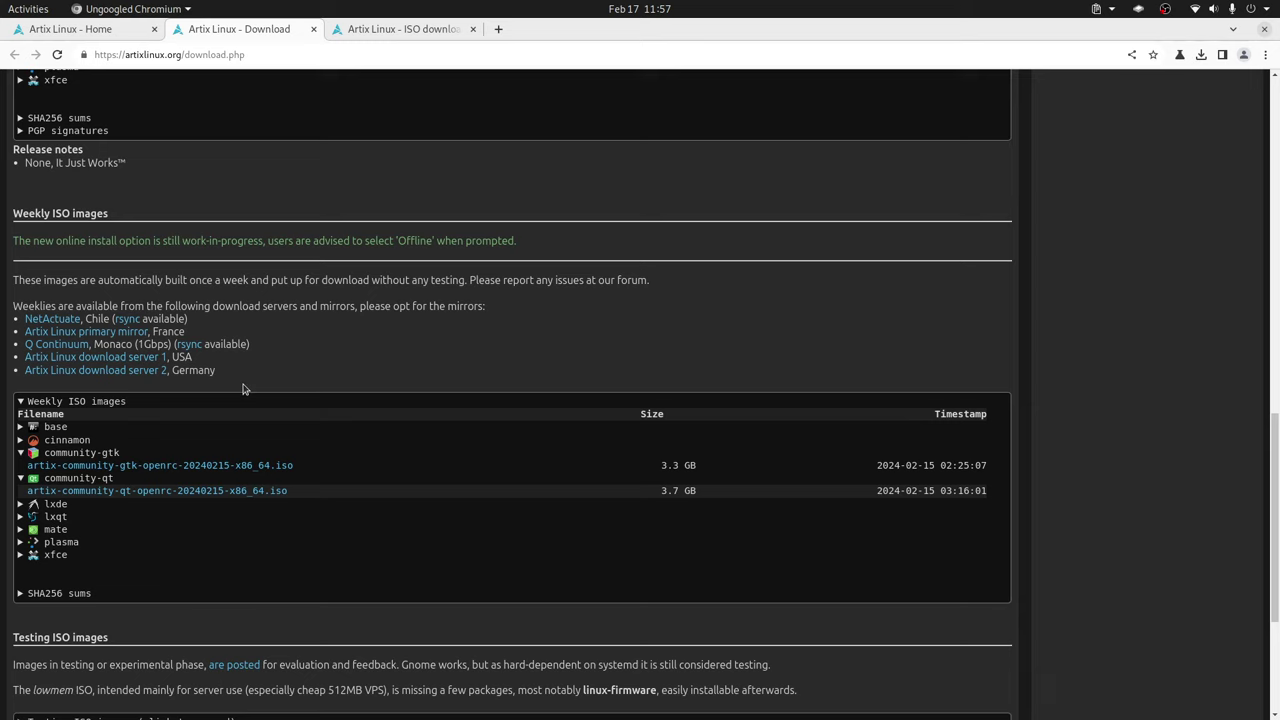
{"action": "scroll", "coordinate": [243, 389], "scroll_direction": "down", "scroll_amount": 5}
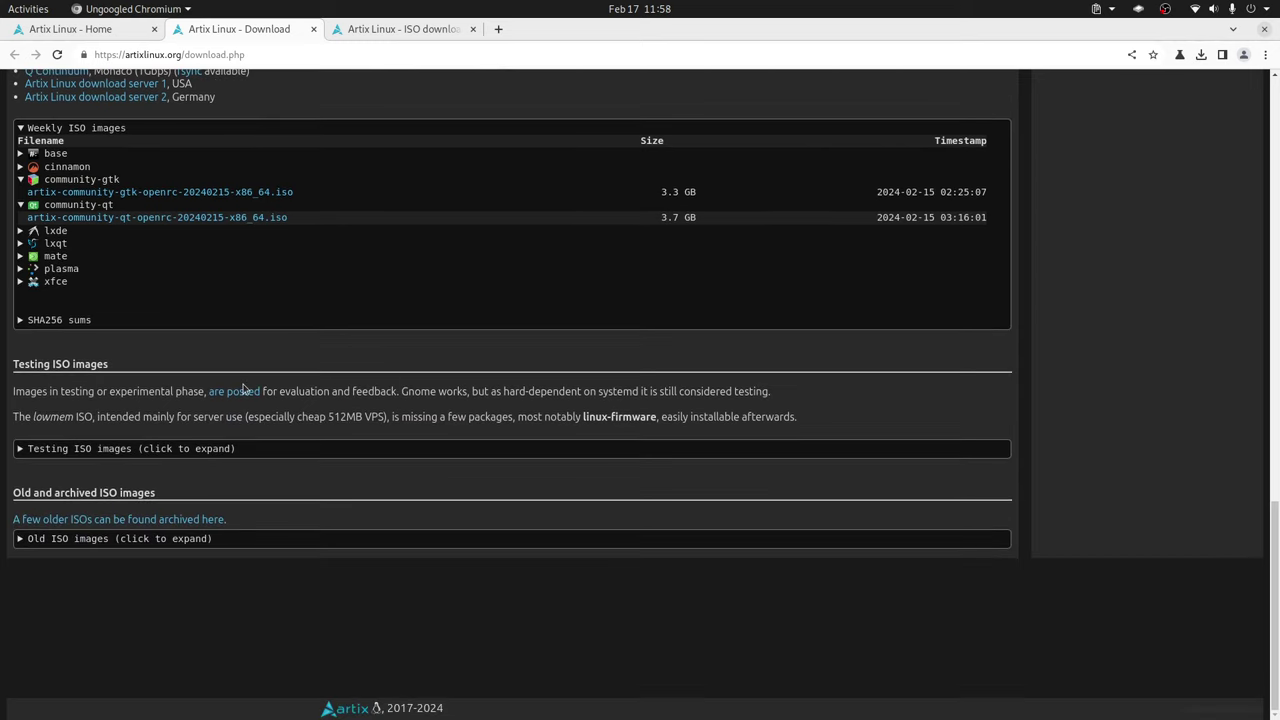
{"action": "scroll", "coordinate": [243, 389], "scroll_direction": "up", "scroll_amount": 10}
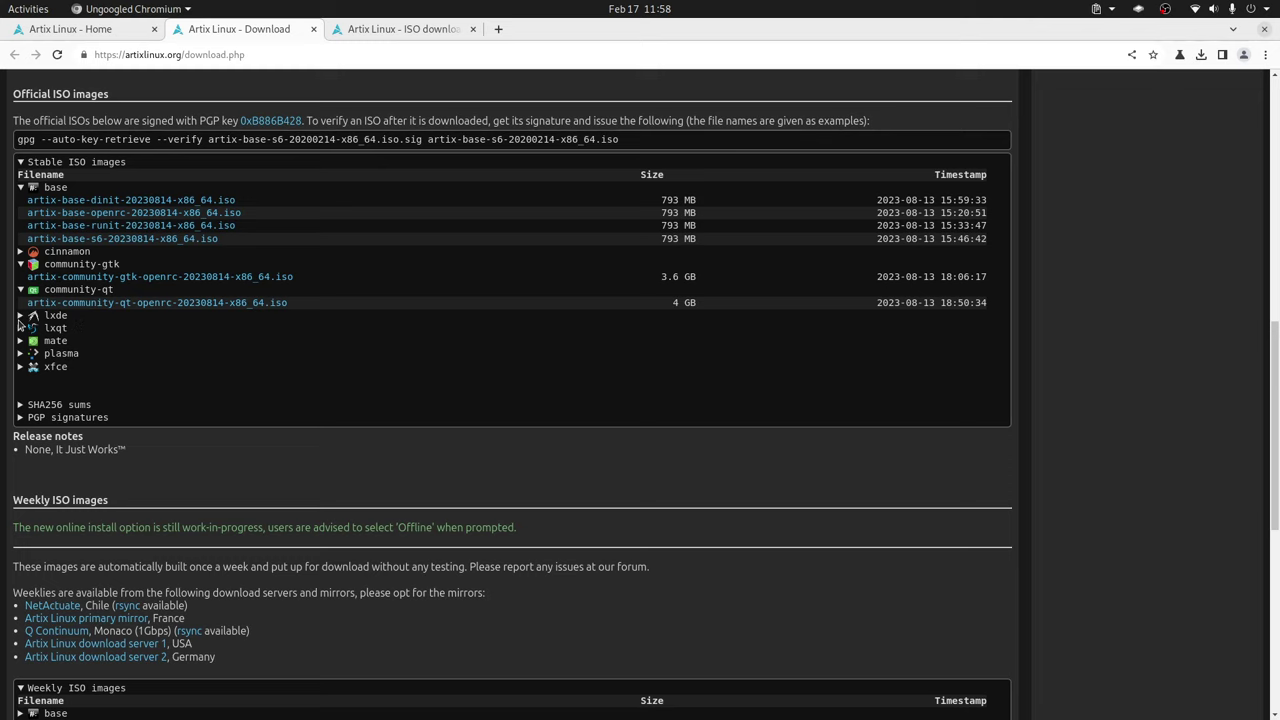
{"action": "left_click", "coordinate": [20, 317]}
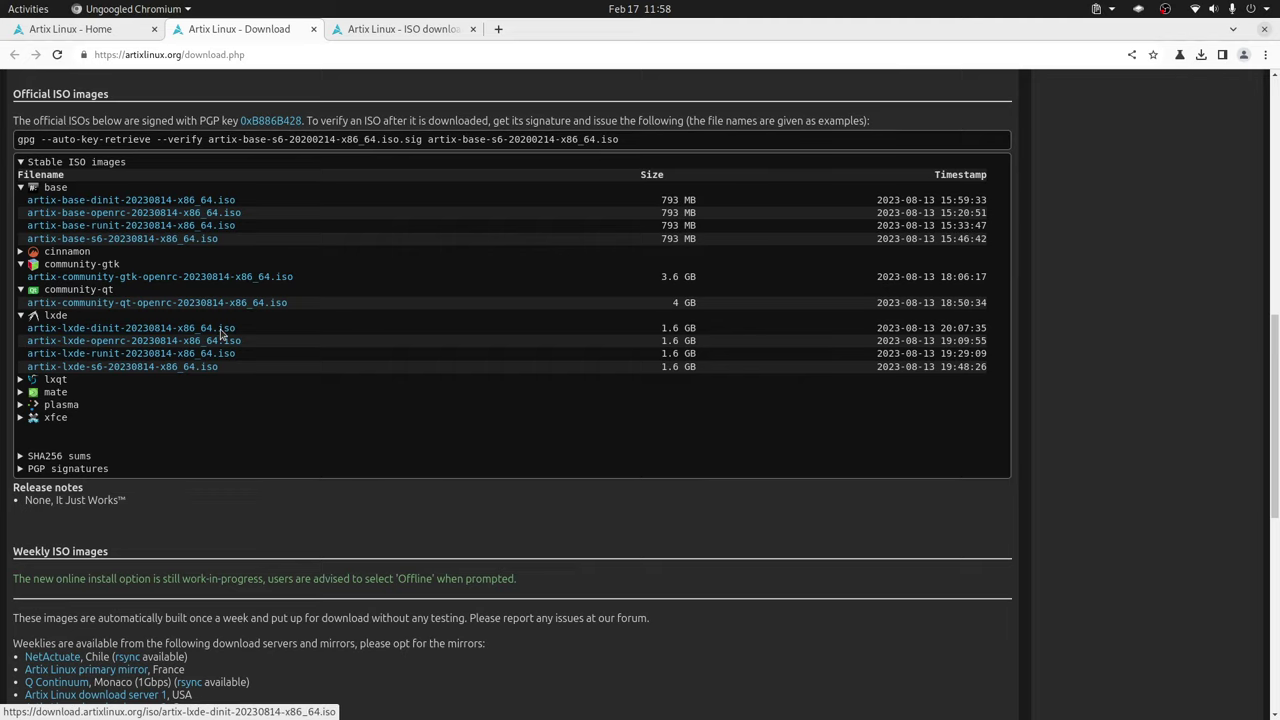
{"action": "key", "text": "alt+Tab"}
{"action": "key", "text": "alt+Tab"}
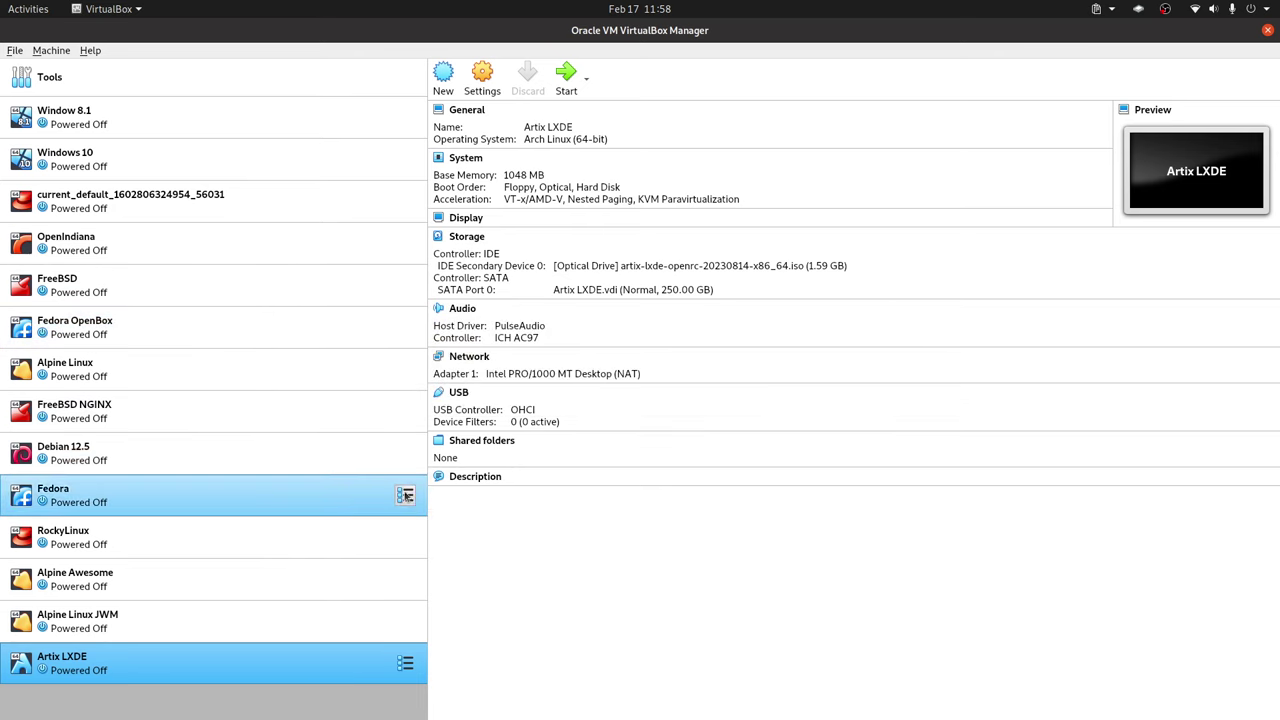
Open Artix LXDE's System settings and check the 1048 MB base memory on the Motherboard tab.
{"action": "right_click", "coordinate": [306, 662]}
{"action": "left_click", "coordinate": [376, 362]}
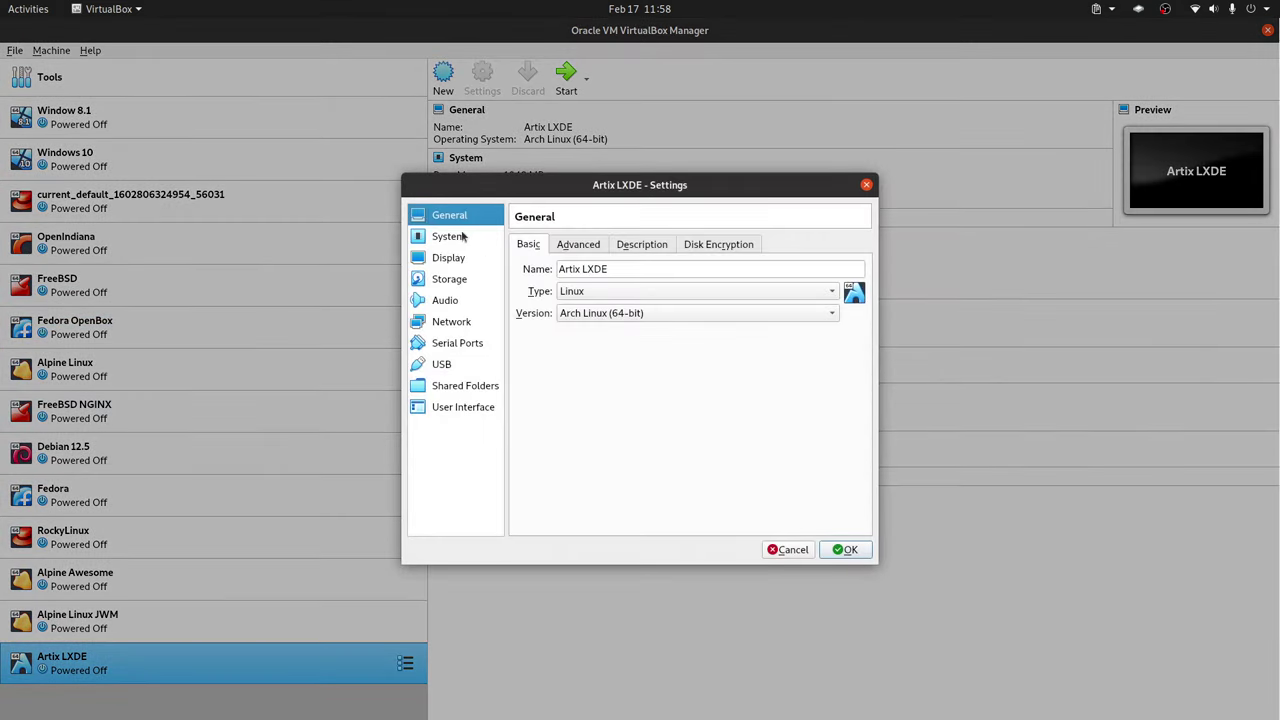
{"action": "left_click", "coordinate": [463, 236]}
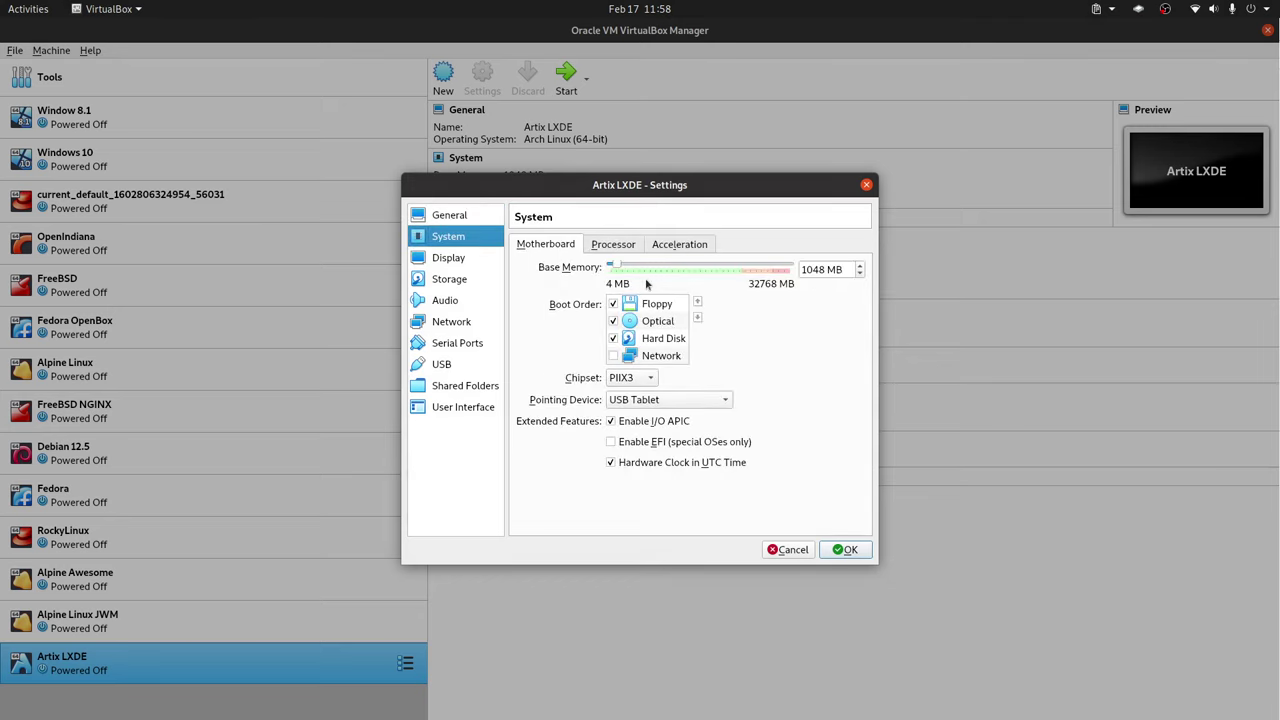
{"action": "double_click", "coordinate": [817, 269]}
{"action": "left_click", "coordinate": [831, 269]}
Review the Processor tab, then inspect the virtual hard disk and attached ISO under Storage.
{"action": "left_click", "coordinate": [612, 246]}
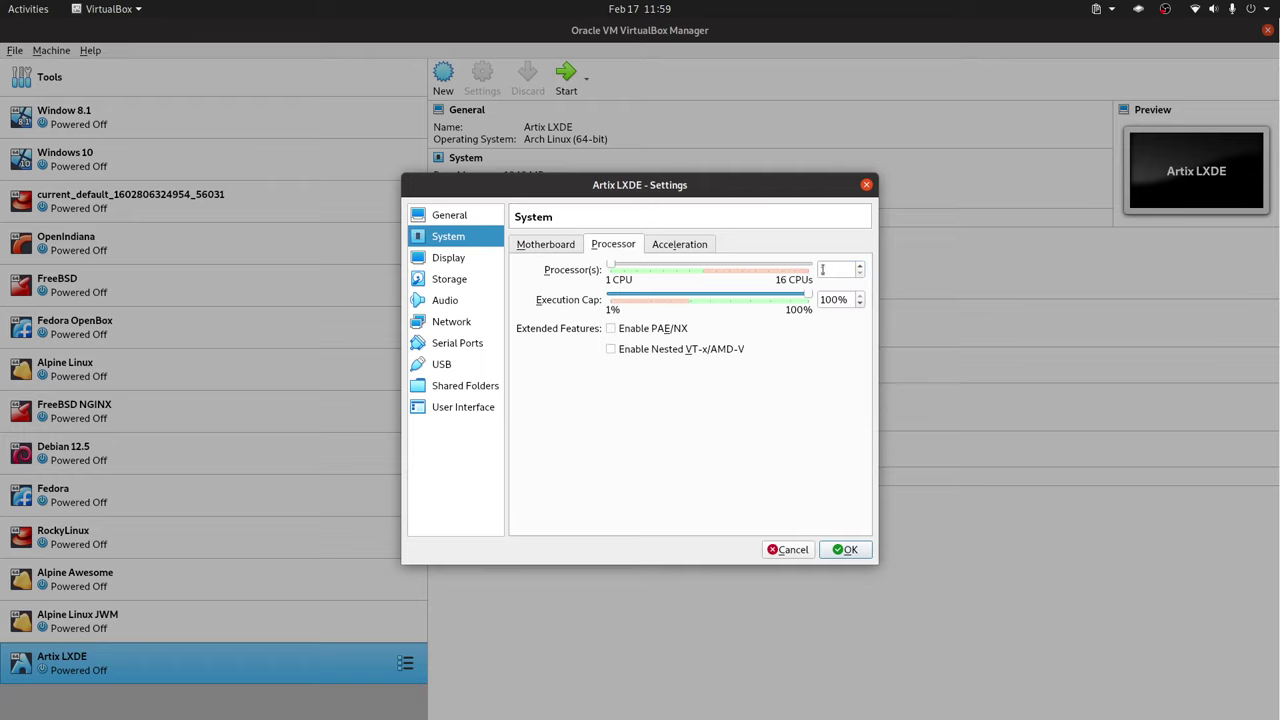
{"action": "left_click", "coordinate": [463, 280]}
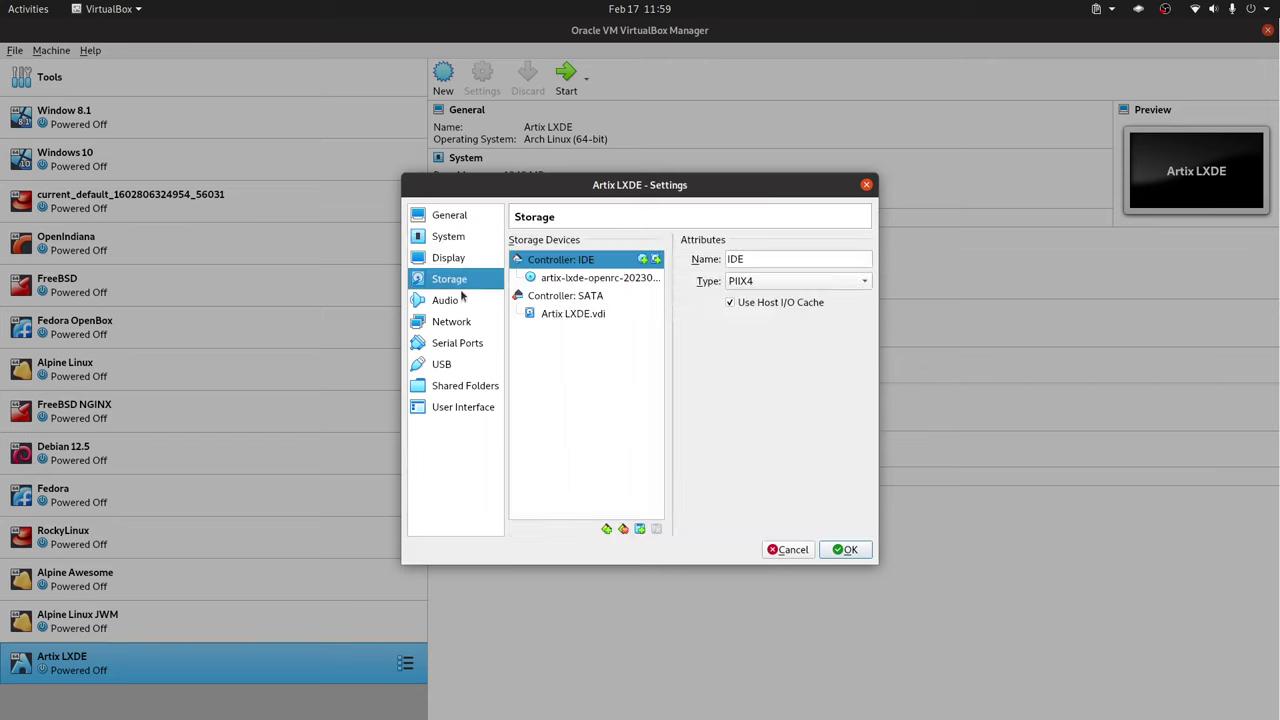
{"action": "left_click", "coordinate": [587, 318]}
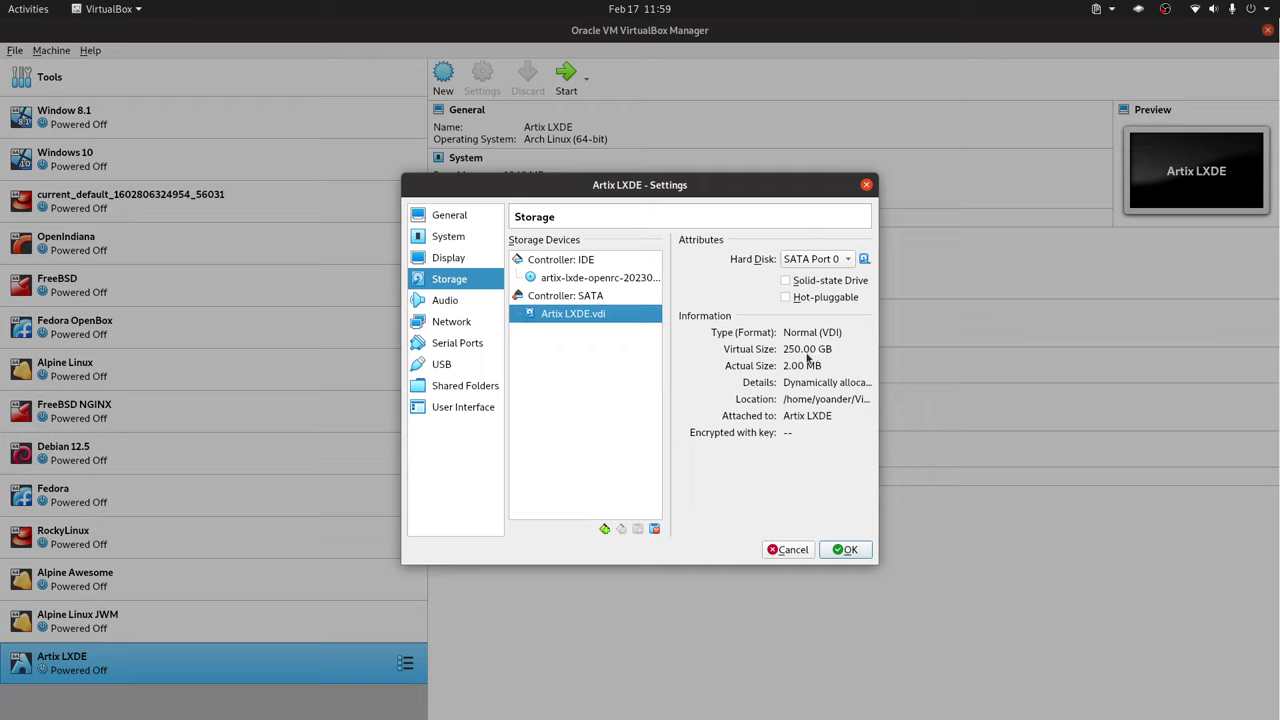
{"action": "left_click", "coordinate": [614, 281]}
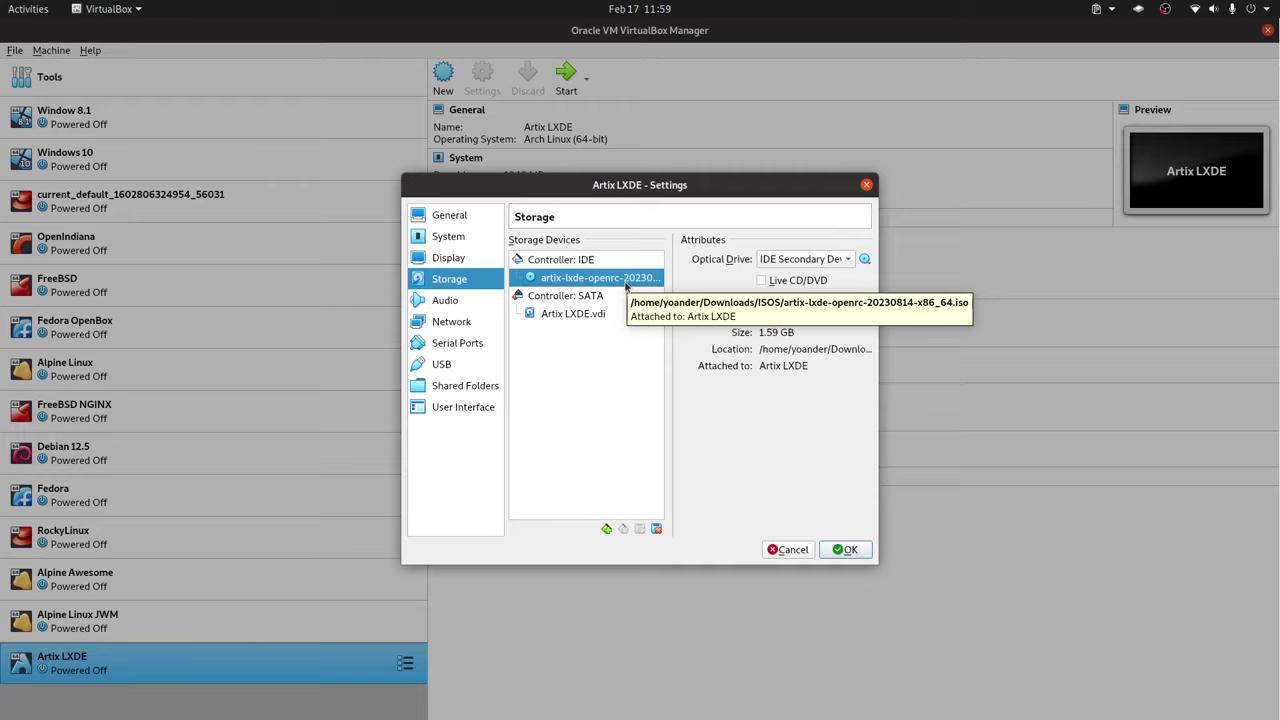
Return to System > Motherboard and save the Artix LXDE settings with OK.
{"action": "left_click", "coordinate": [456, 234]}
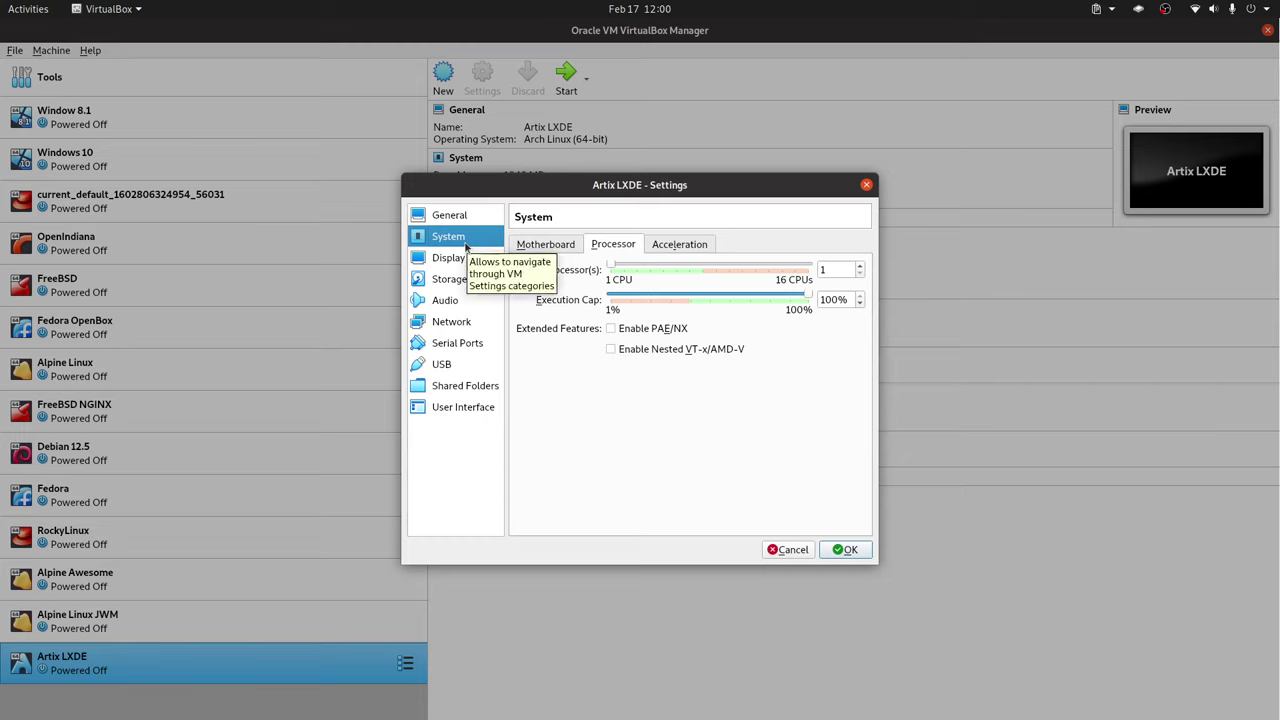
{"action": "left_click", "coordinate": [545, 245]}
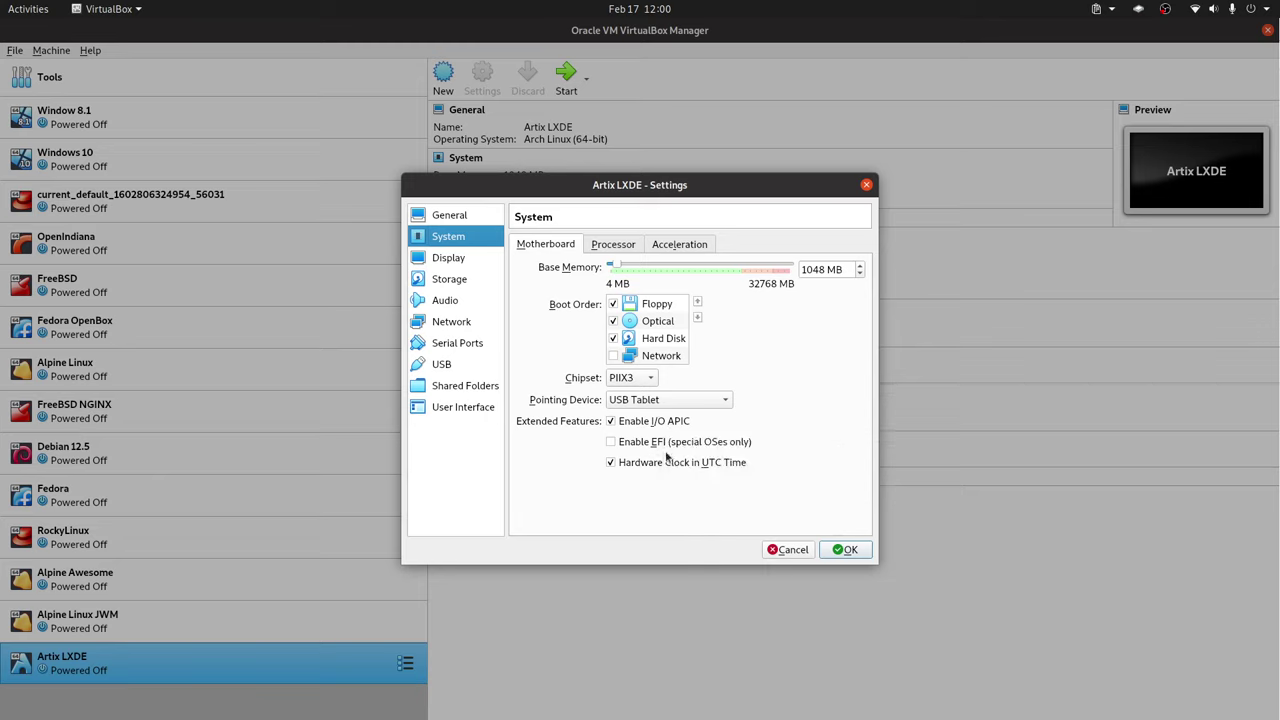
{"action": "left_click", "coordinate": [845, 556]}
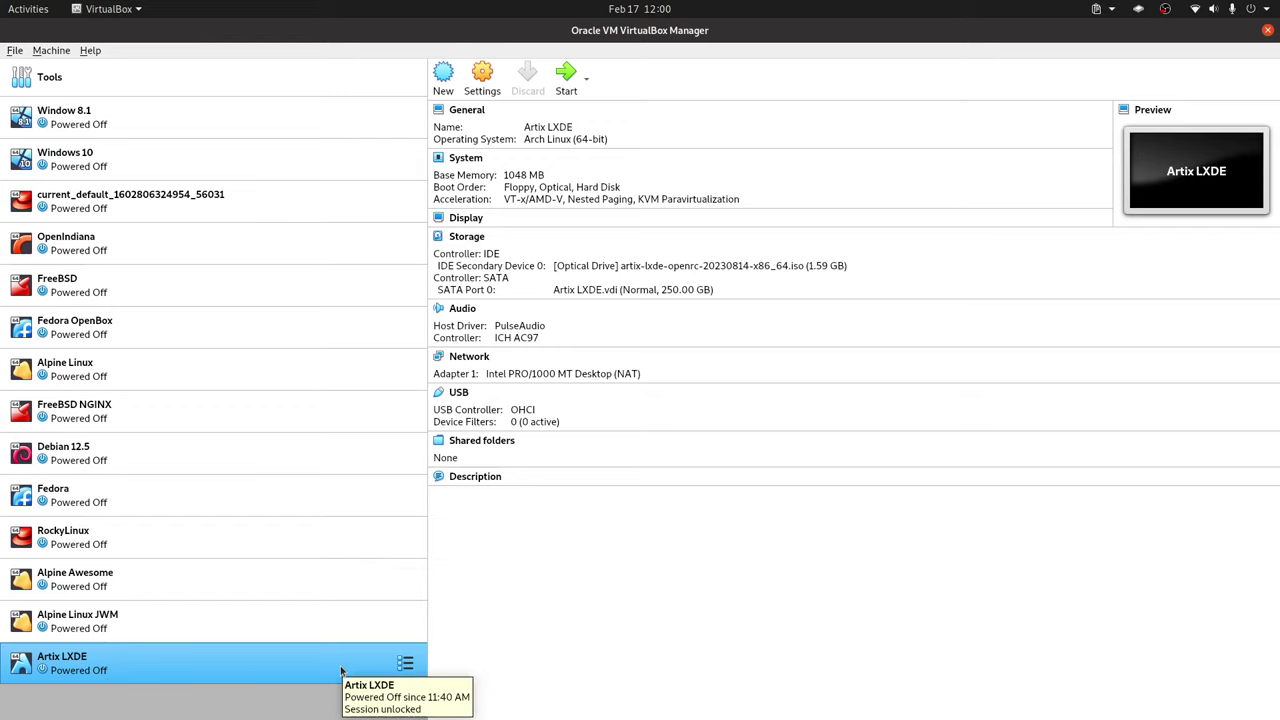
Open the Artix Core Team page in a new Chromium tab and scroll through it.
{"action": "key", "text": "alt+Tab"}
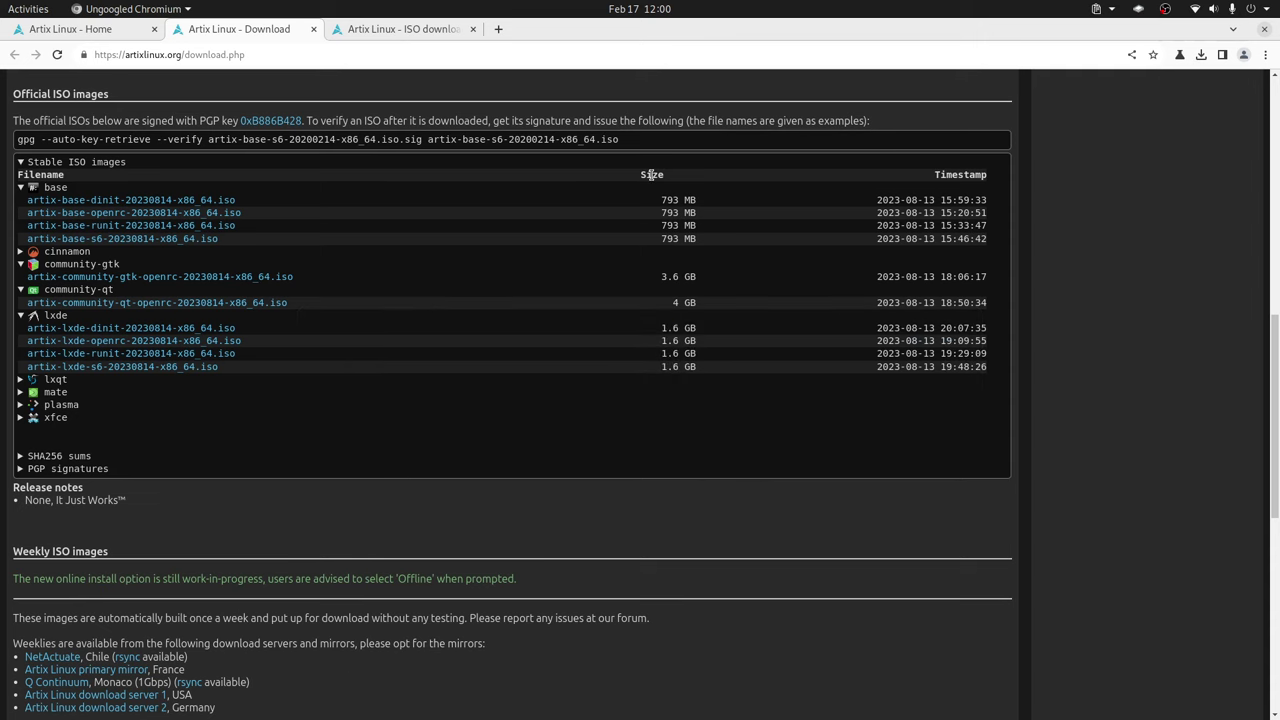
{"action": "left_click", "coordinate": [86, 22]}
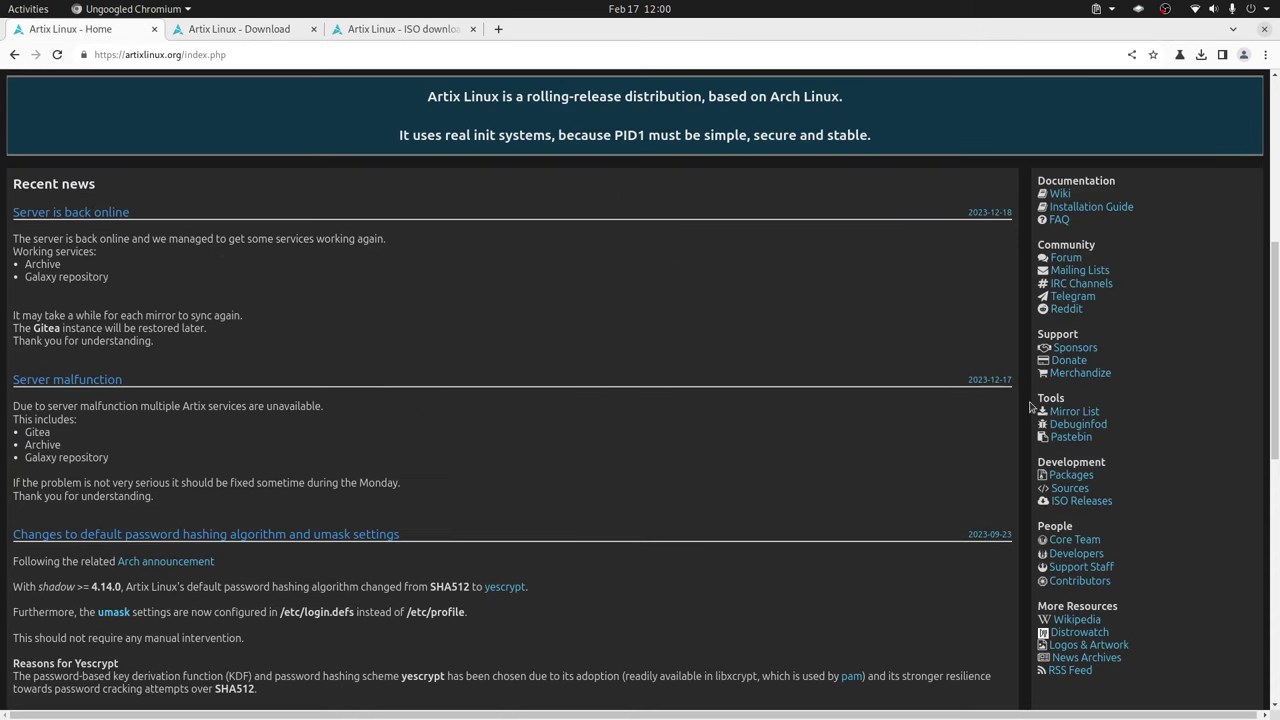
{"action": "middle_click", "coordinate": [1087, 541]}
{"action": "left_click", "coordinate": [523, 31]}
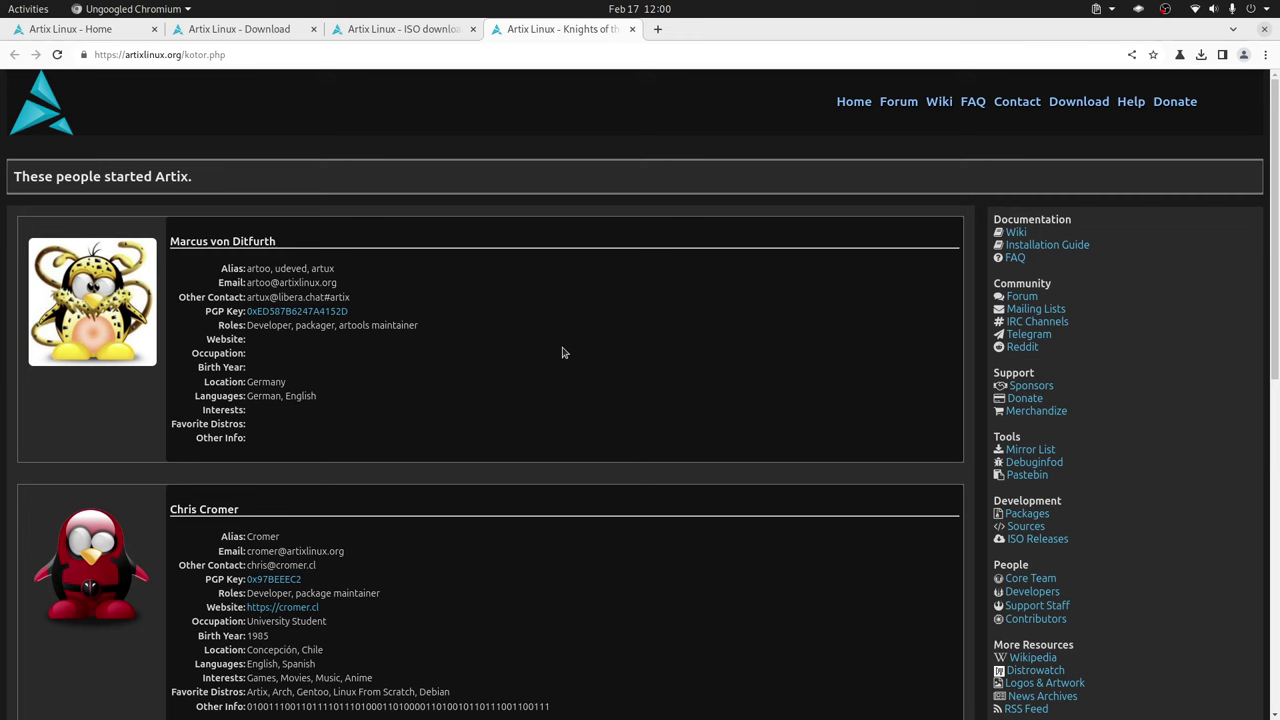
{"action": "scroll", "coordinate": [434, 471], "scroll_direction": "down", "scroll_amount": 5}
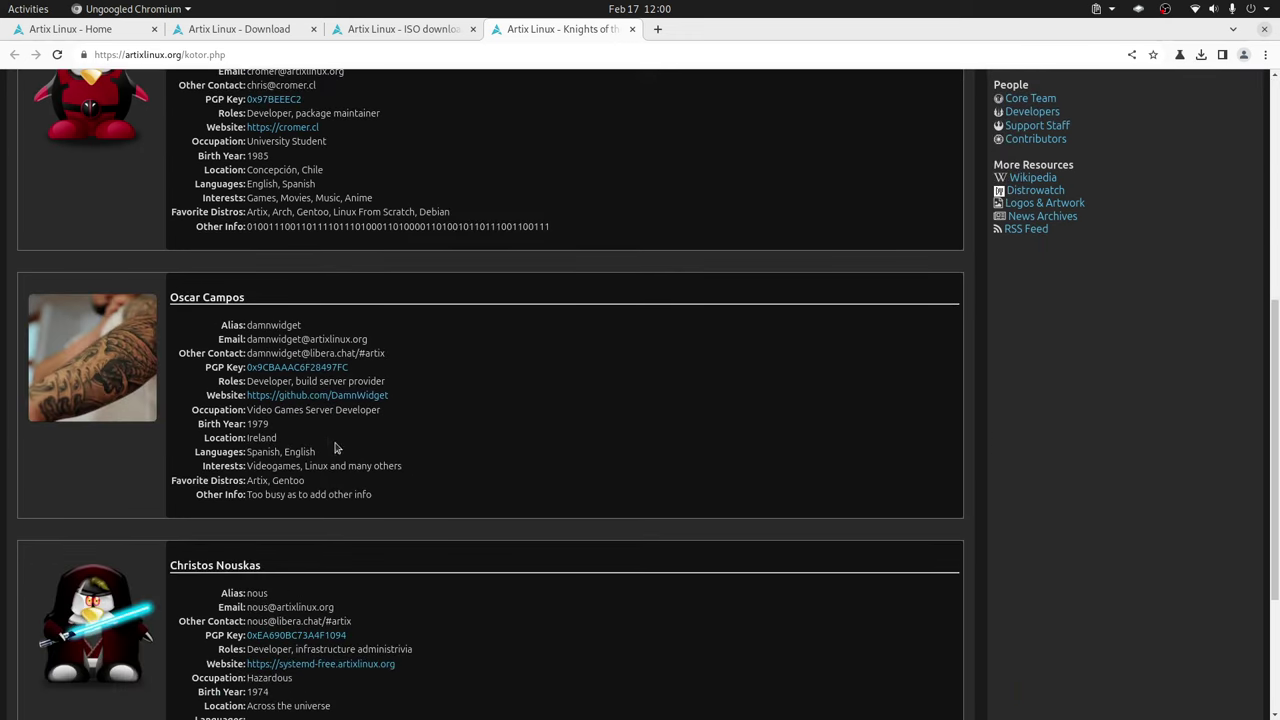
{"action": "scroll", "coordinate": [336, 447], "scroll_direction": "down", "scroll_amount": 3}
{"action": "scroll", "coordinate": [651, 249], "scroll_direction": "up", "scroll_amount": 3}
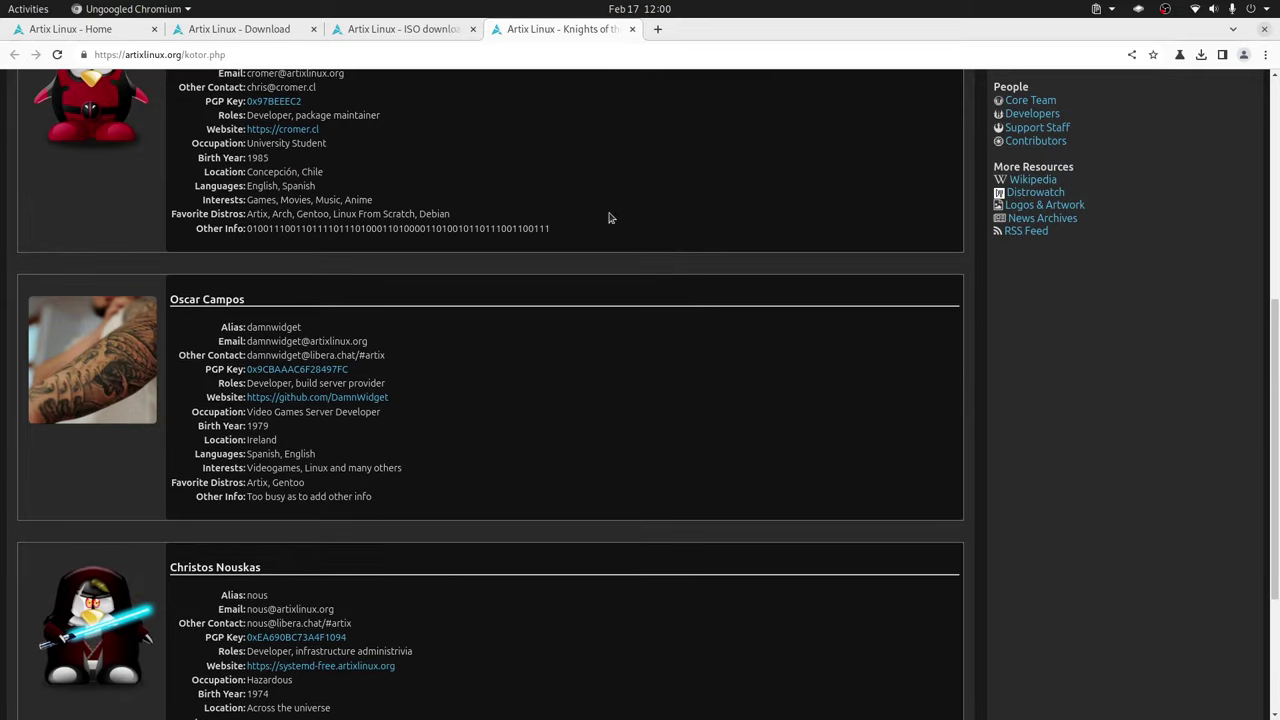
{"action": "scroll", "coordinate": [560, 395], "scroll_direction": "up", "scroll_amount": 5}
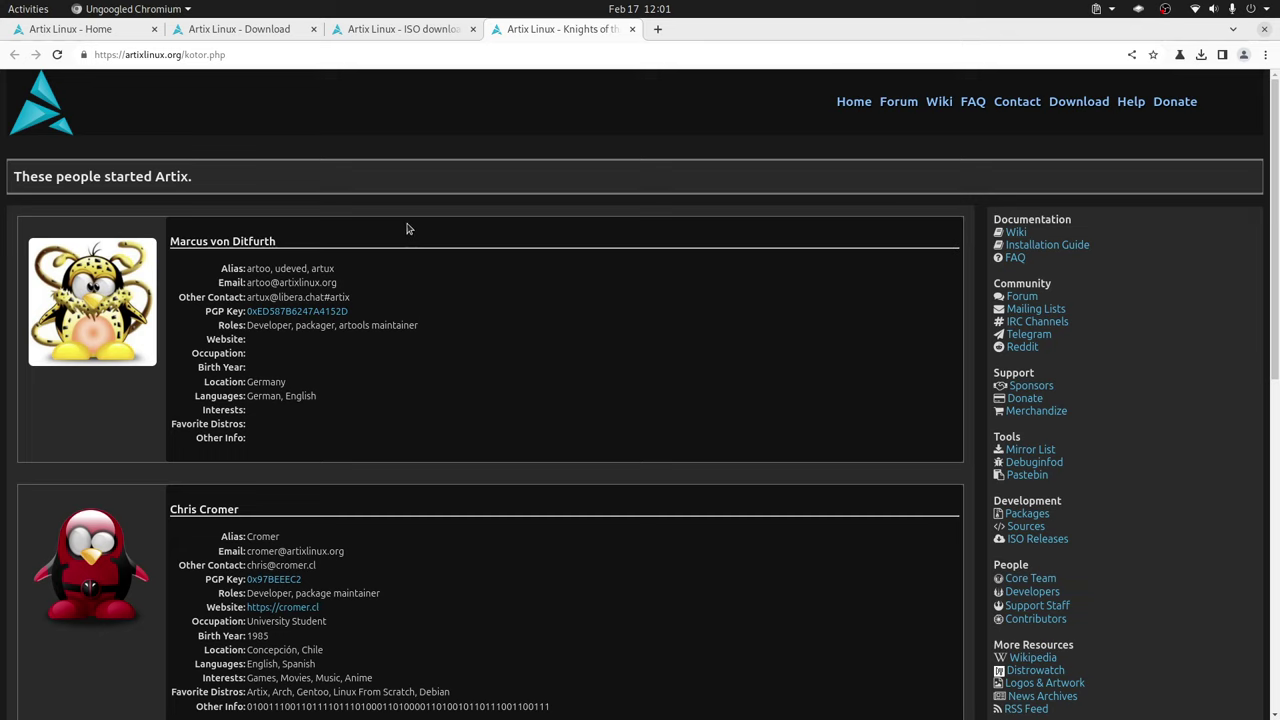
Return to the Artix Home tab, then start the Artix LXDE virtual machine in VirtualBox.
{"action": "left_click", "coordinate": [100, 37]}
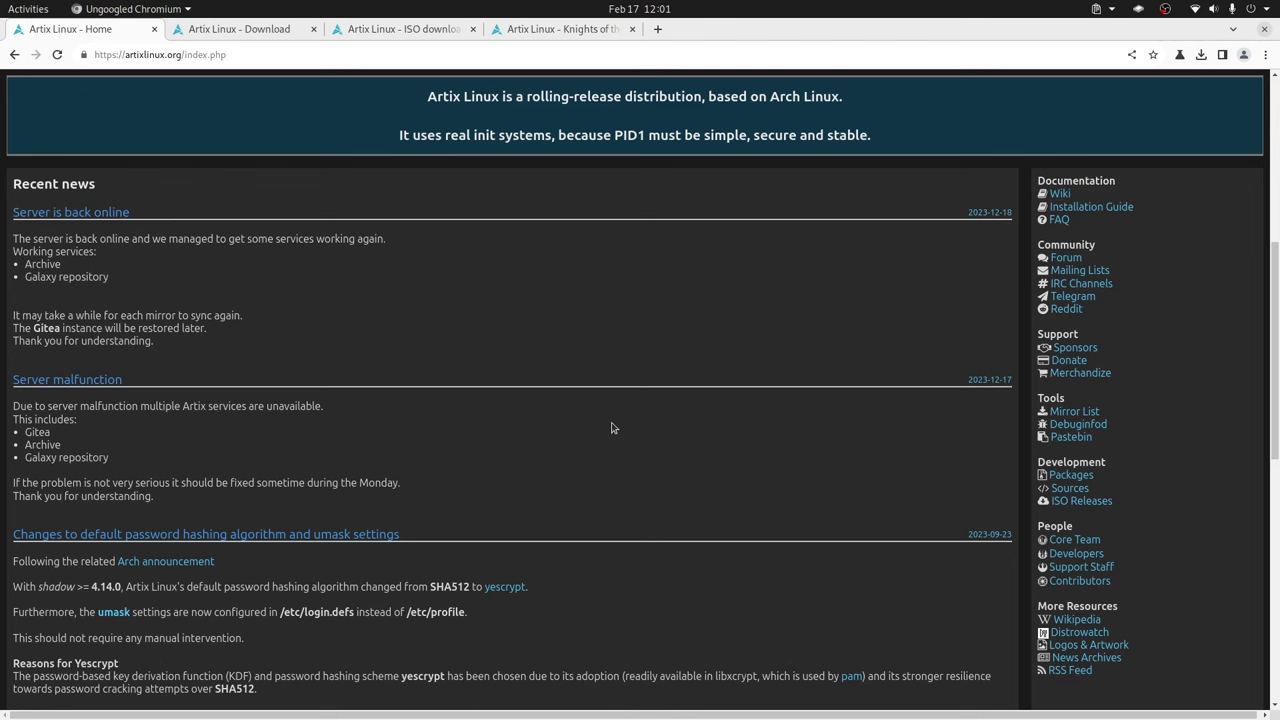
{"action": "key", "text": "alt+Tab"}
{"action": "double_click", "coordinate": [320, 656]}
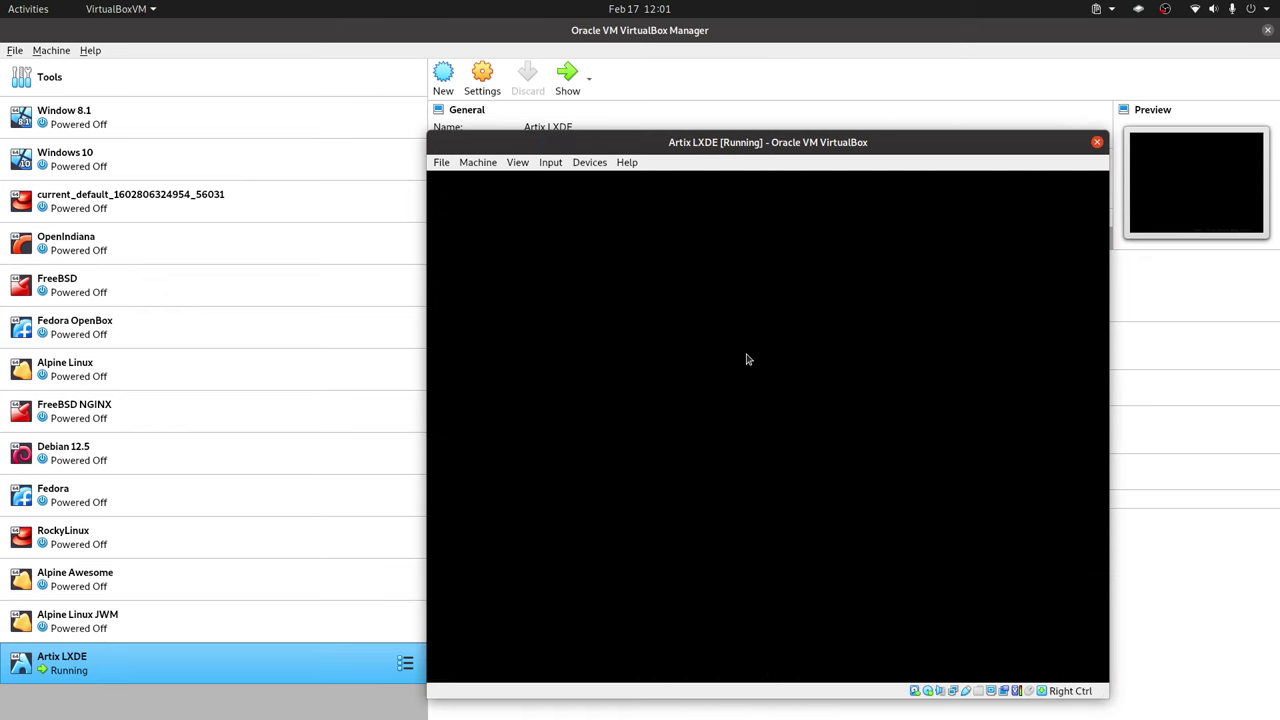
Choose From CD/DVD/ISO in the boot menu to boot the live LXDE desktop.
{"action": "key", "text": "Down"}
{"action": "key", "text": "Down"}
{"action": "key", "text": "Down"}
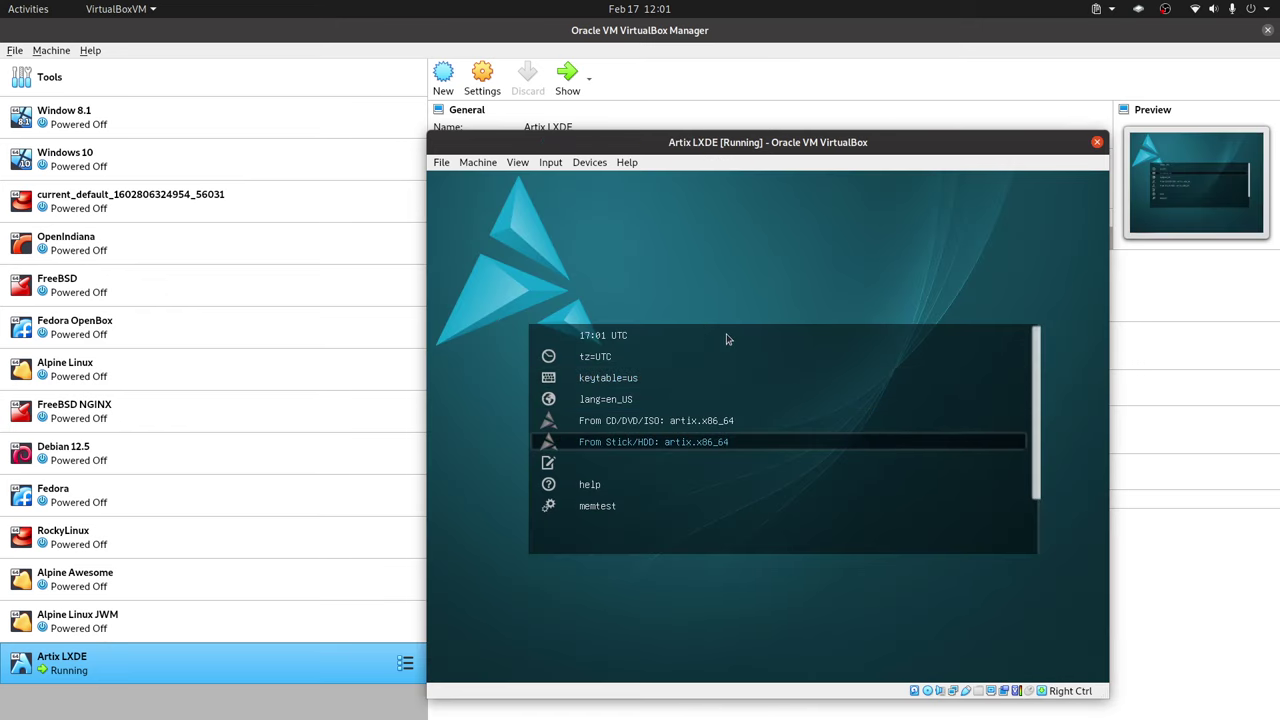
{"action": "key", "text": "Up"}
{"action": "key", "text": "Return"}
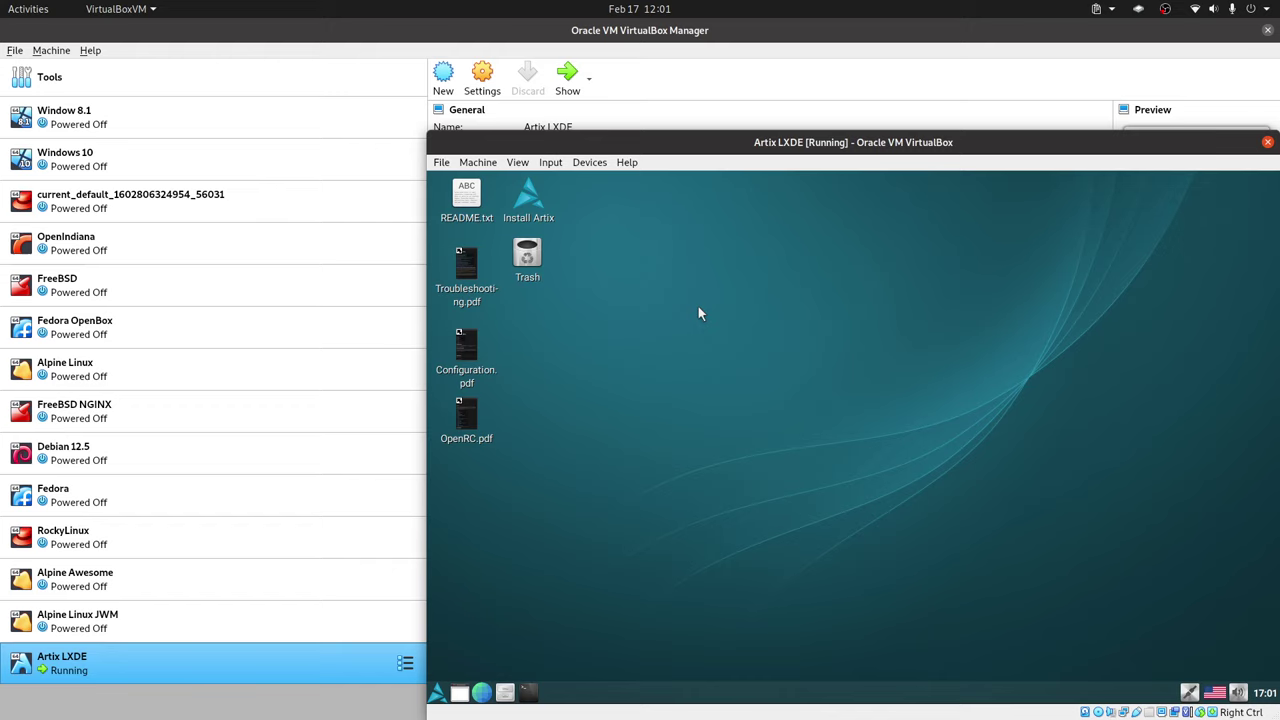
Launch the Install Artix script and choose American English as the system language.
{"action": "double_click", "coordinate": [536, 218]}
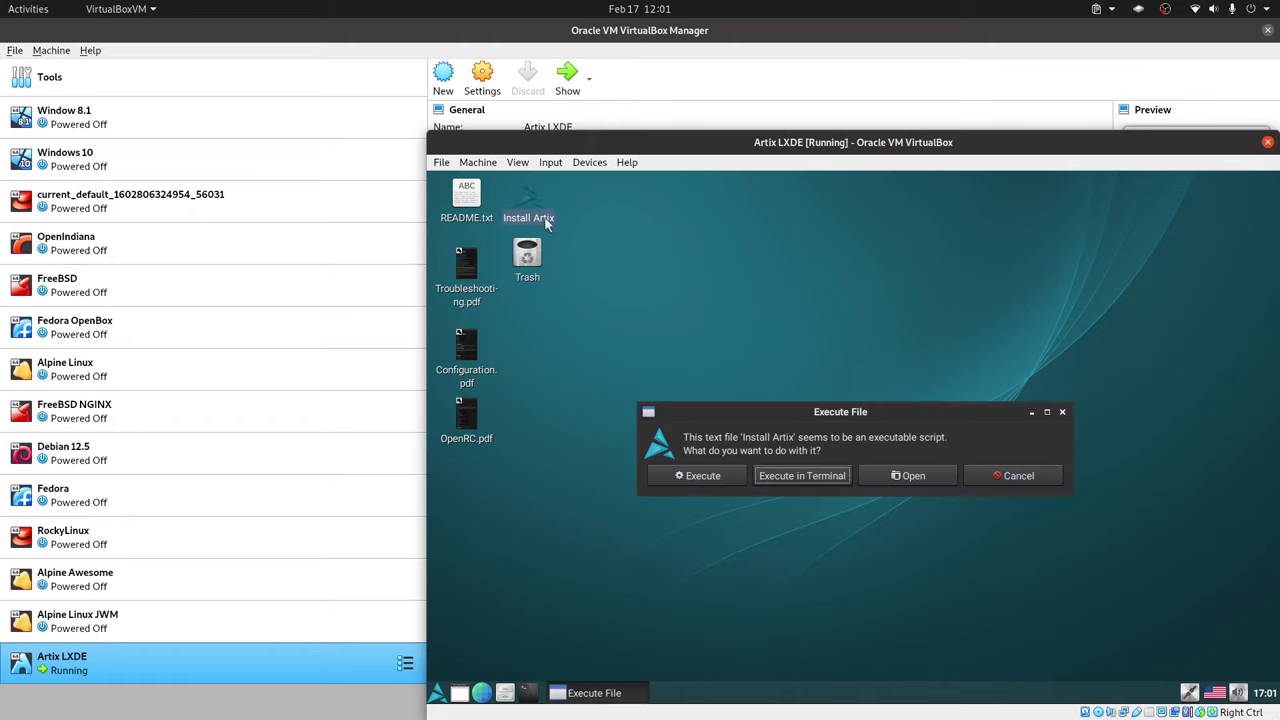
{"action": "left_click", "coordinate": [675, 474]}
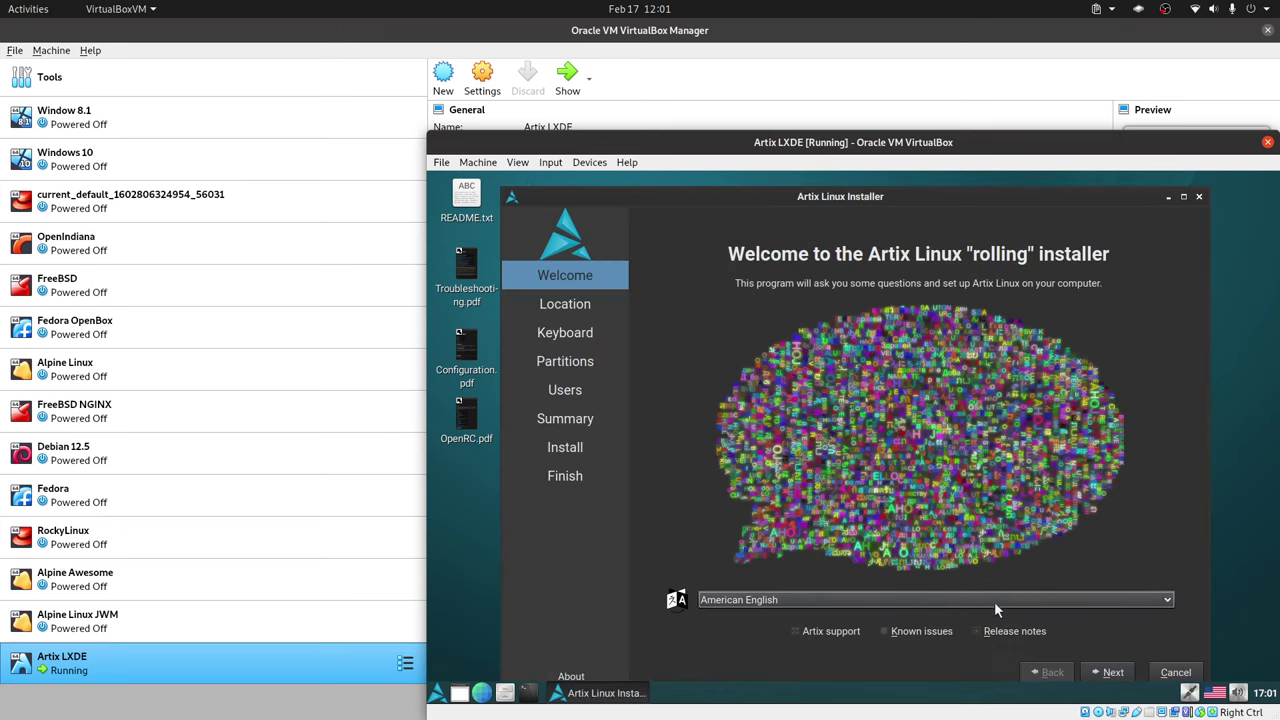
{"action": "left_click", "coordinate": [870, 600]}
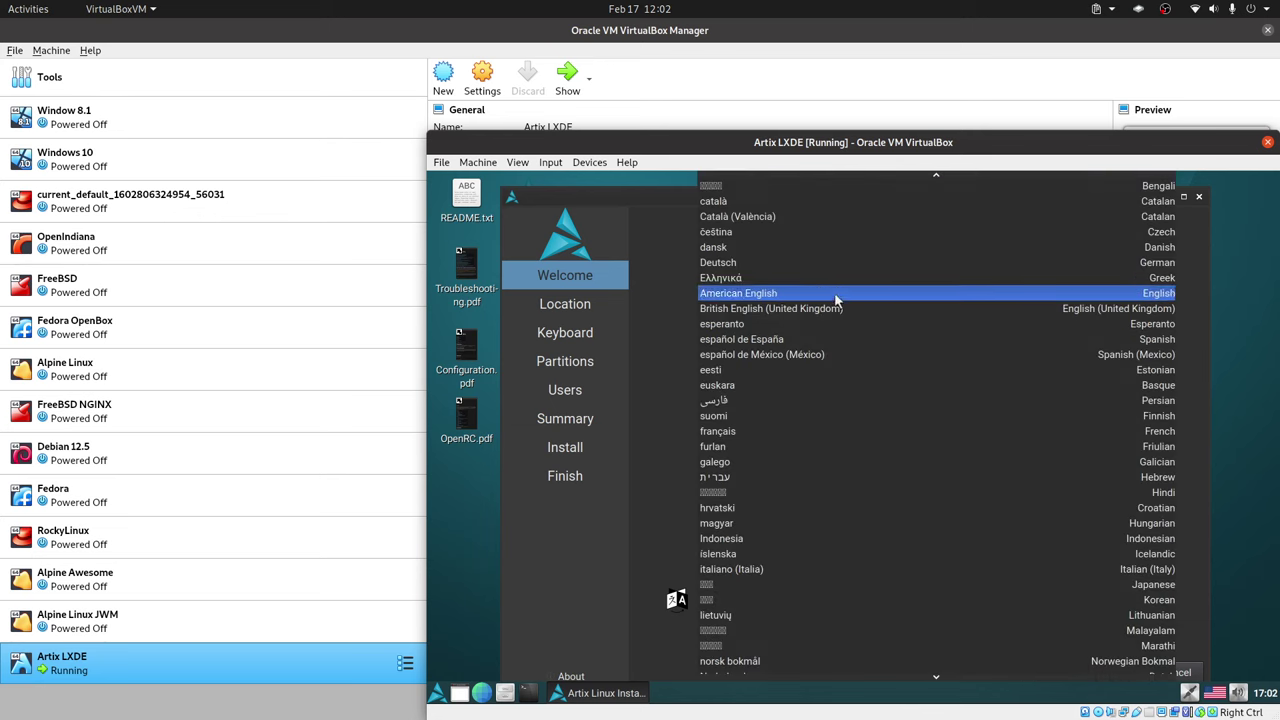
{"action": "scroll", "coordinate": [798, 410], "scroll_direction": "up", "scroll_amount": 2}
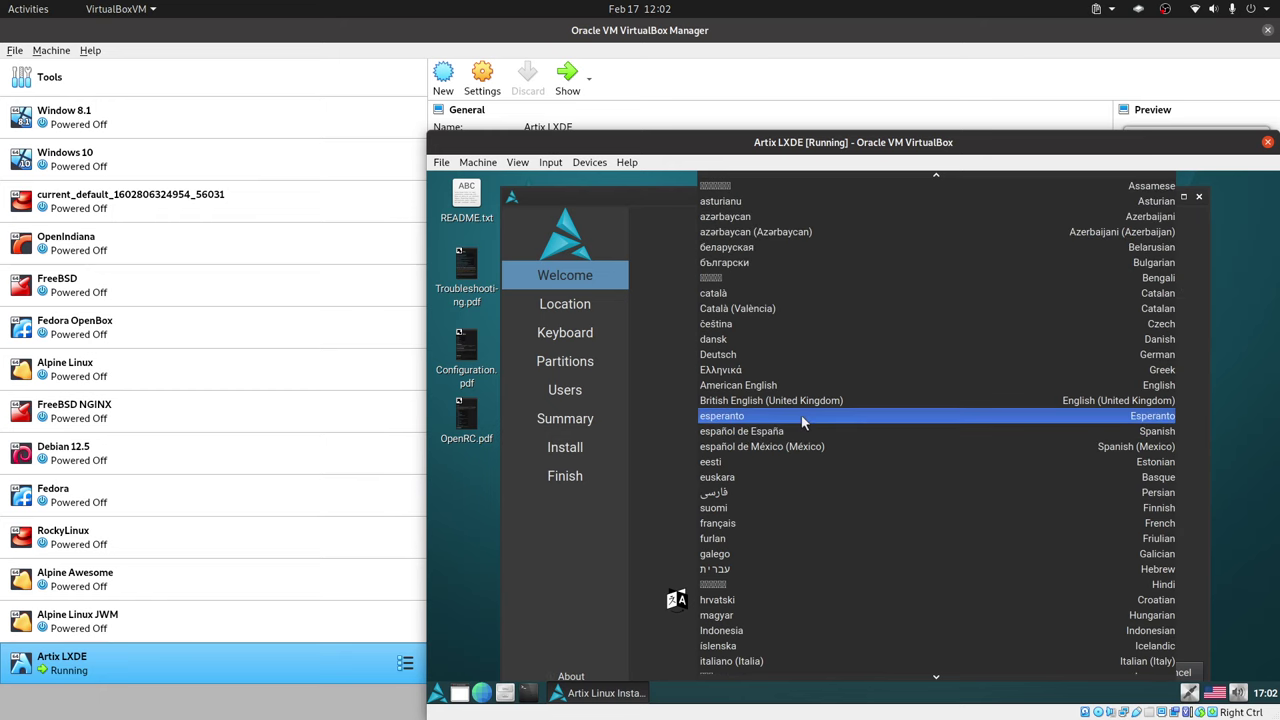
{"action": "scroll", "coordinate": [801, 415], "scroll_direction": "down", "scroll_amount": 8}
{"action": "scroll", "coordinate": [801, 415], "scroll_direction": "down", "scroll_amount": 1}
{"action": "scroll", "coordinate": [801, 415], "scroll_direction": "up", "scroll_amount": 7}
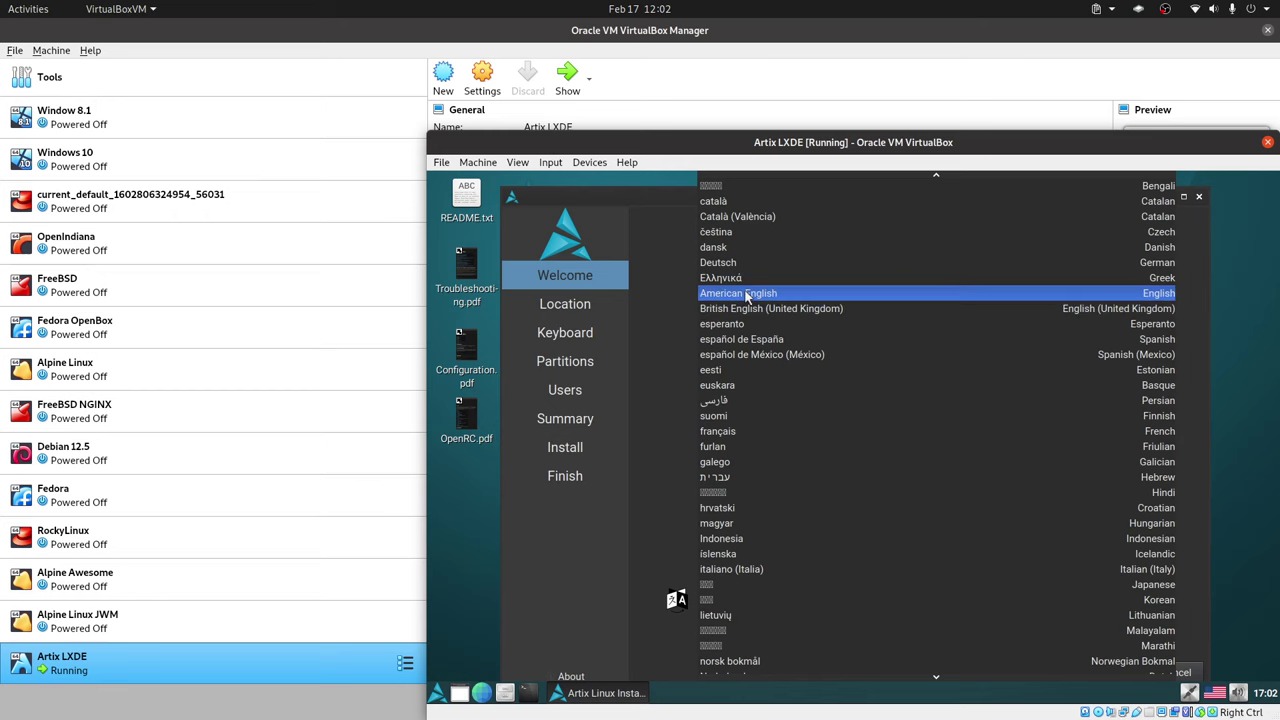
{"action": "left_click", "coordinate": [746, 293]}
{"action": "left_click", "coordinate": [1096, 670]}
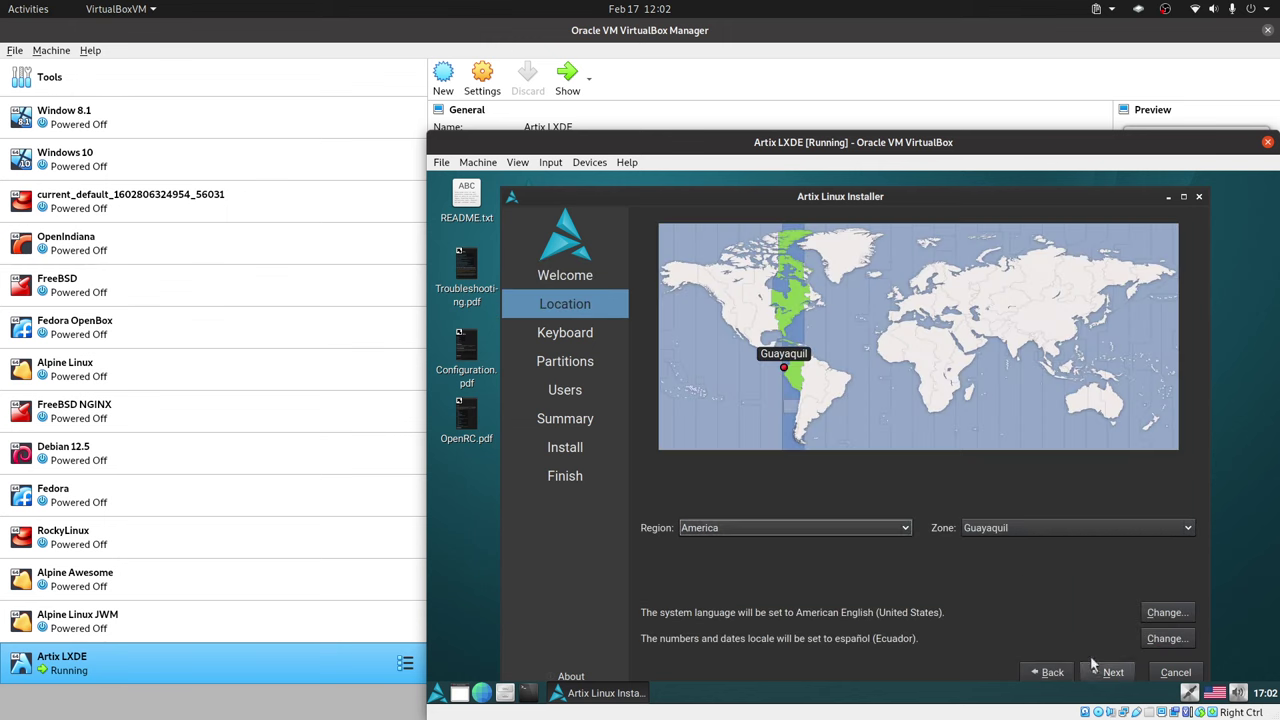
Accept the default location and pick the English (US, alt. intl.) keyboard layout.
{"action": "left_click_drag", "start_coordinate": [986, 198], "coordinate": [972, 183]}
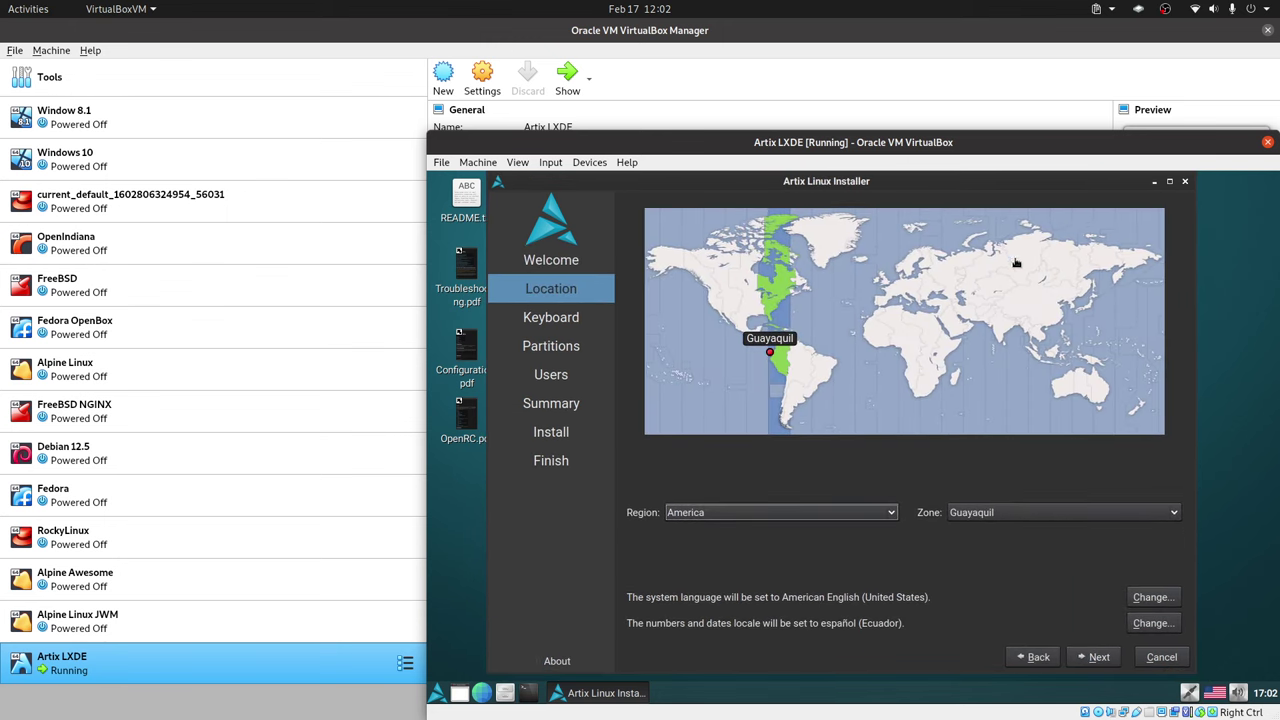
{"action": "left_click", "coordinate": [1098, 657]}
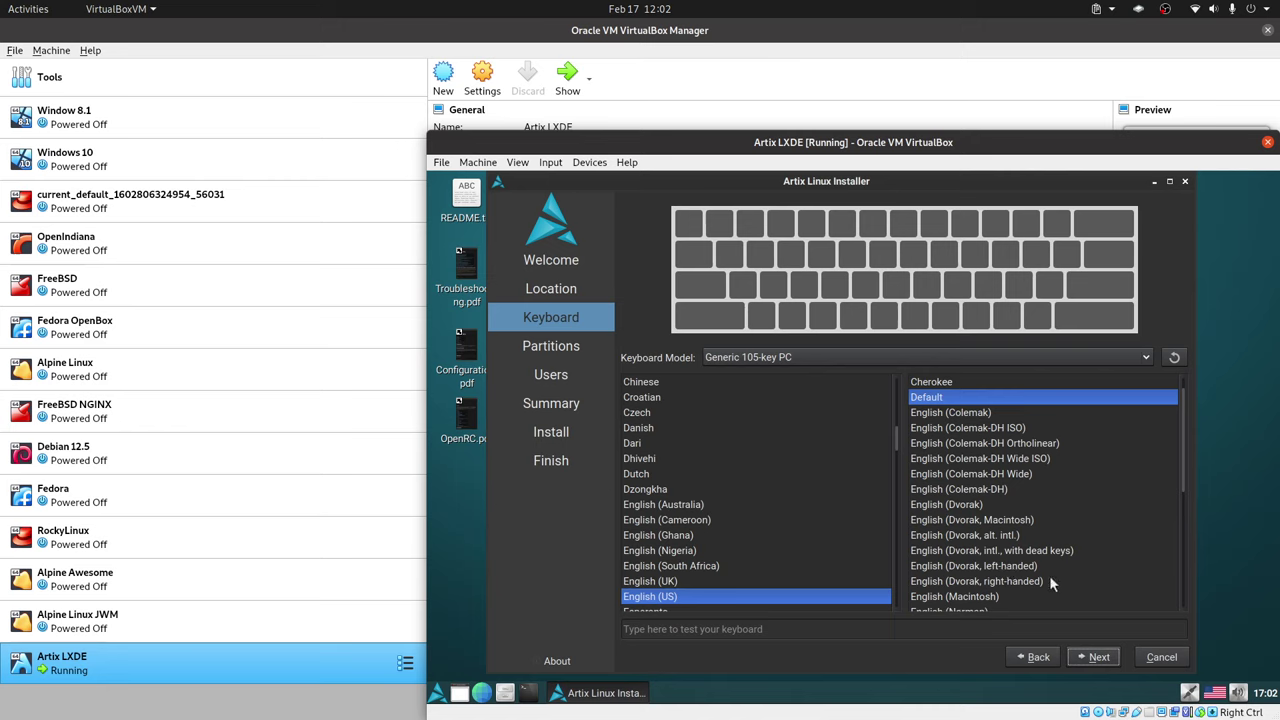
{"action": "scroll", "coordinate": [1049, 575], "scroll_direction": "down", "scroll_amount": 2}
{"action": "left_click", "coordinate": [988, 553]}
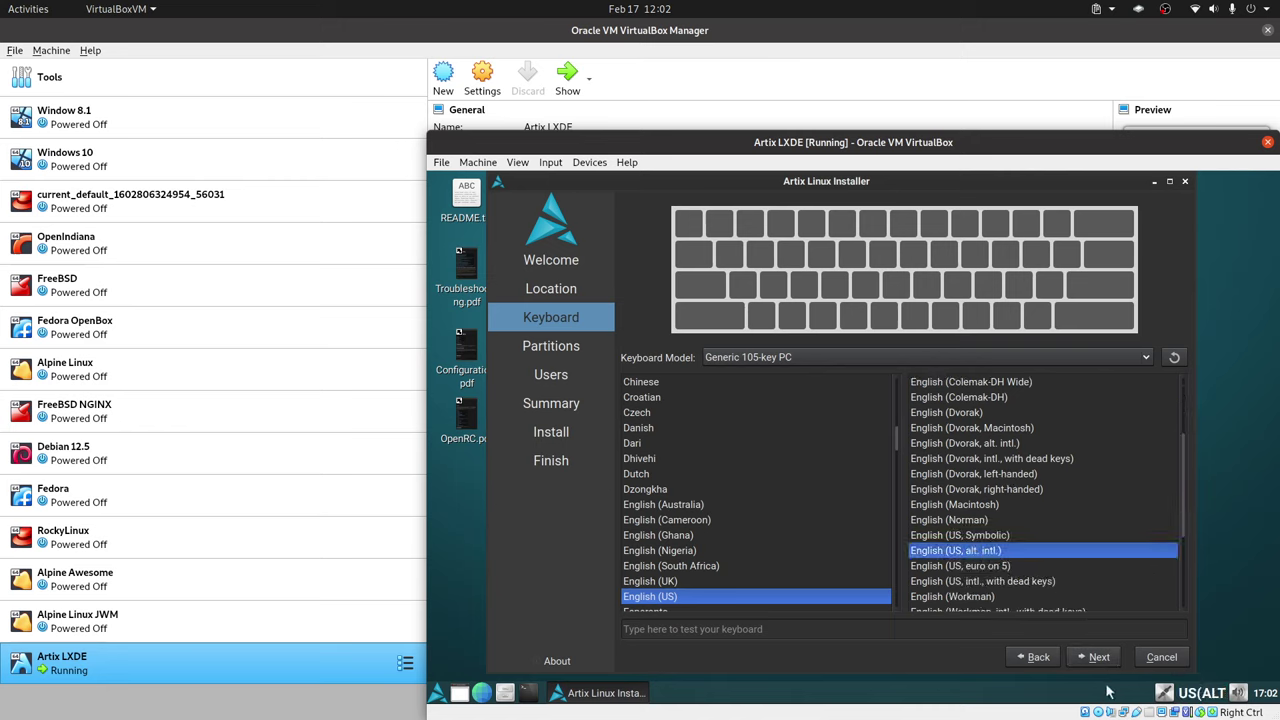
{"action": "left_click", "coordinate": [1095, 657]}
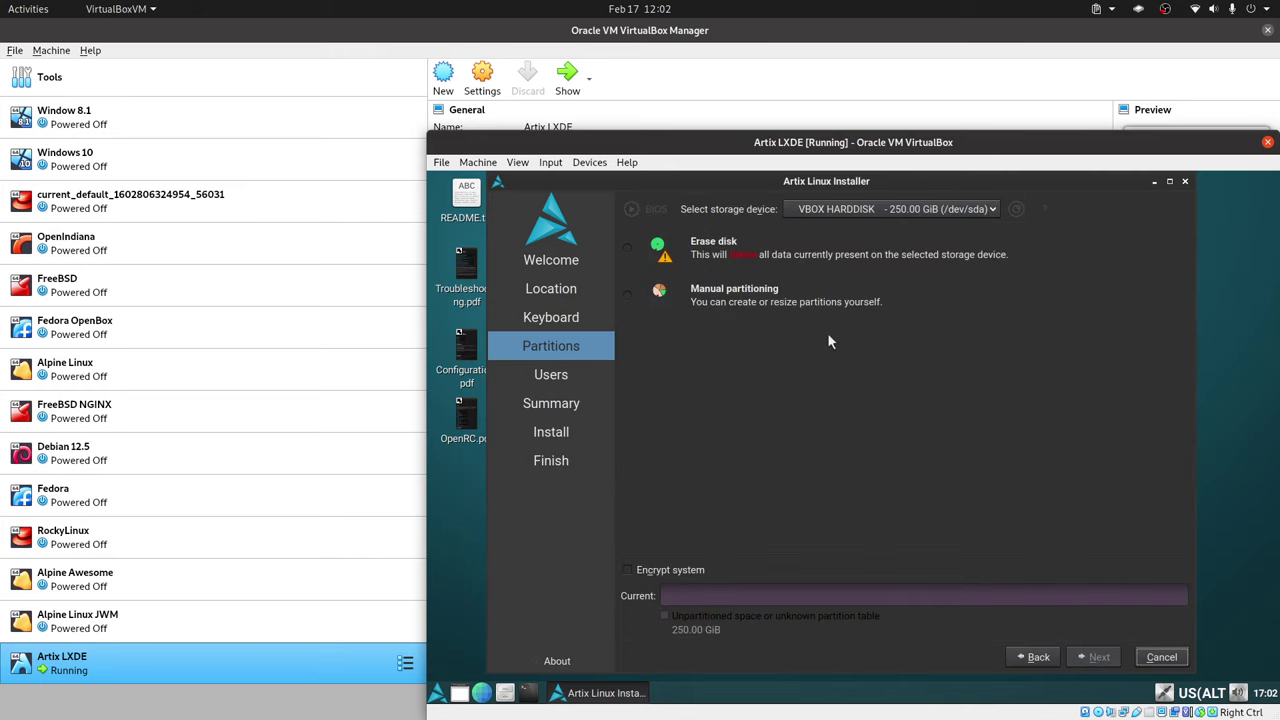
Choose manual partitioning and create a new MBR partition table on the disk.
{"action": "left_click", "coordinate": [743, 297]}
{"action": "left_click", "coordinate": [1098, 656]}
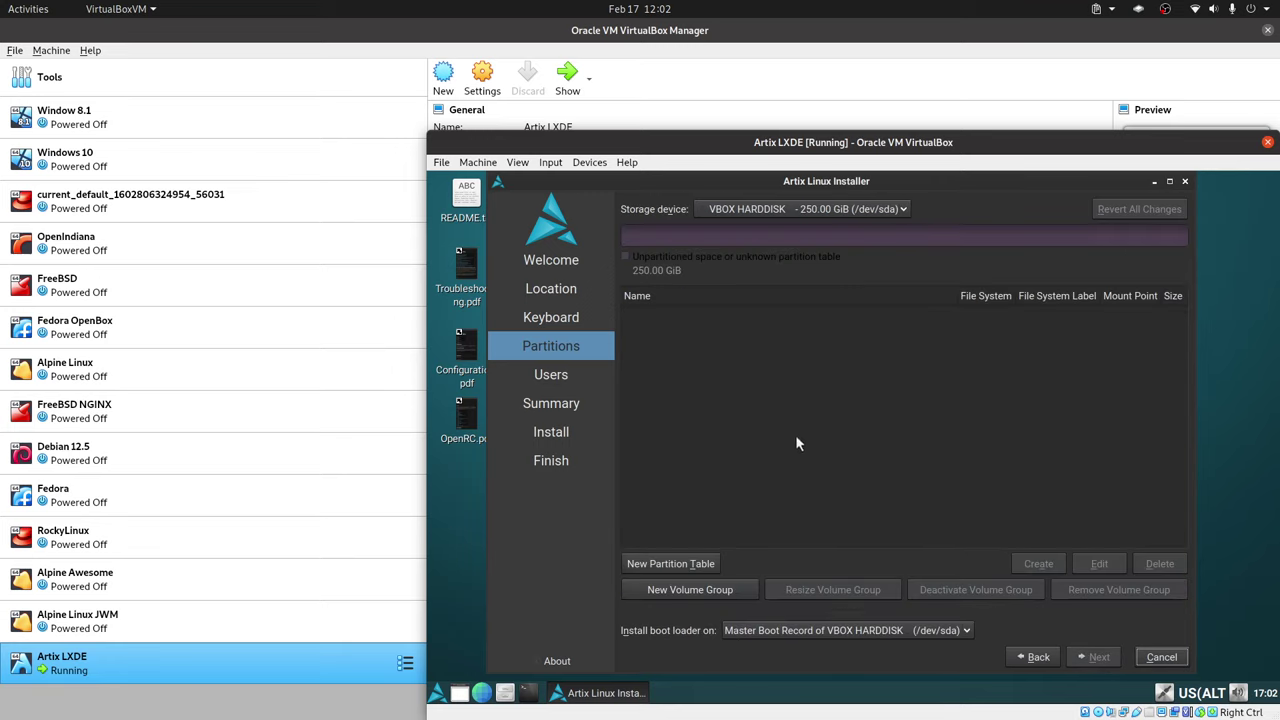
{"action": "left_click", "coordinate": [669, 564]}
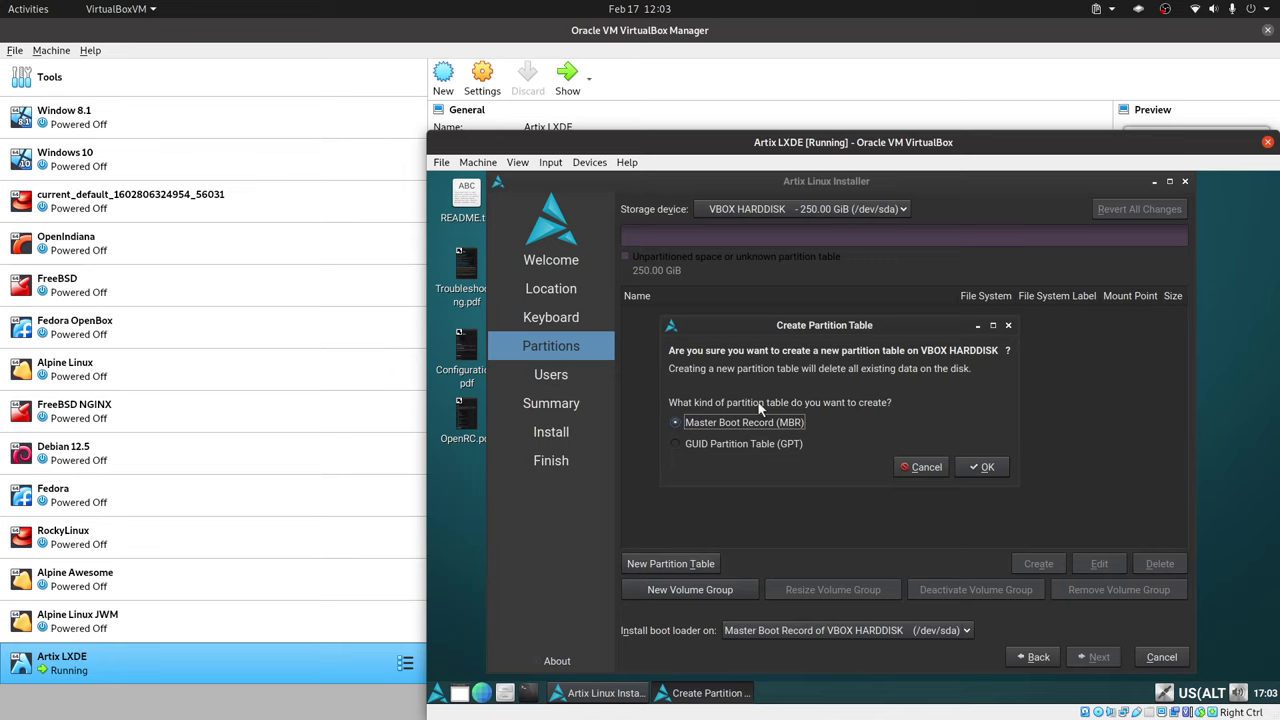
{"action": "left_click", "coordinate": [984, 470]}
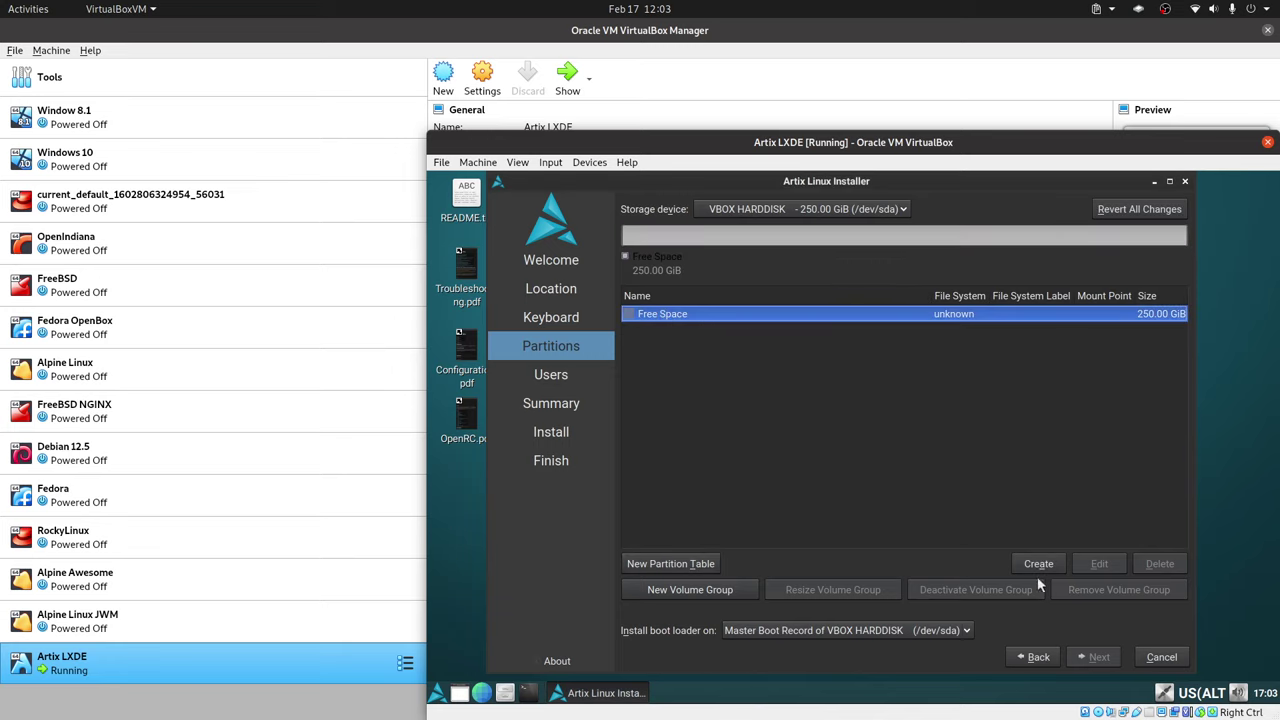
Create a 256 MiB ext4 partition mounted at /boot with the boot flag set.
{"action": "left_click", "coordinate": [1036, 567]}
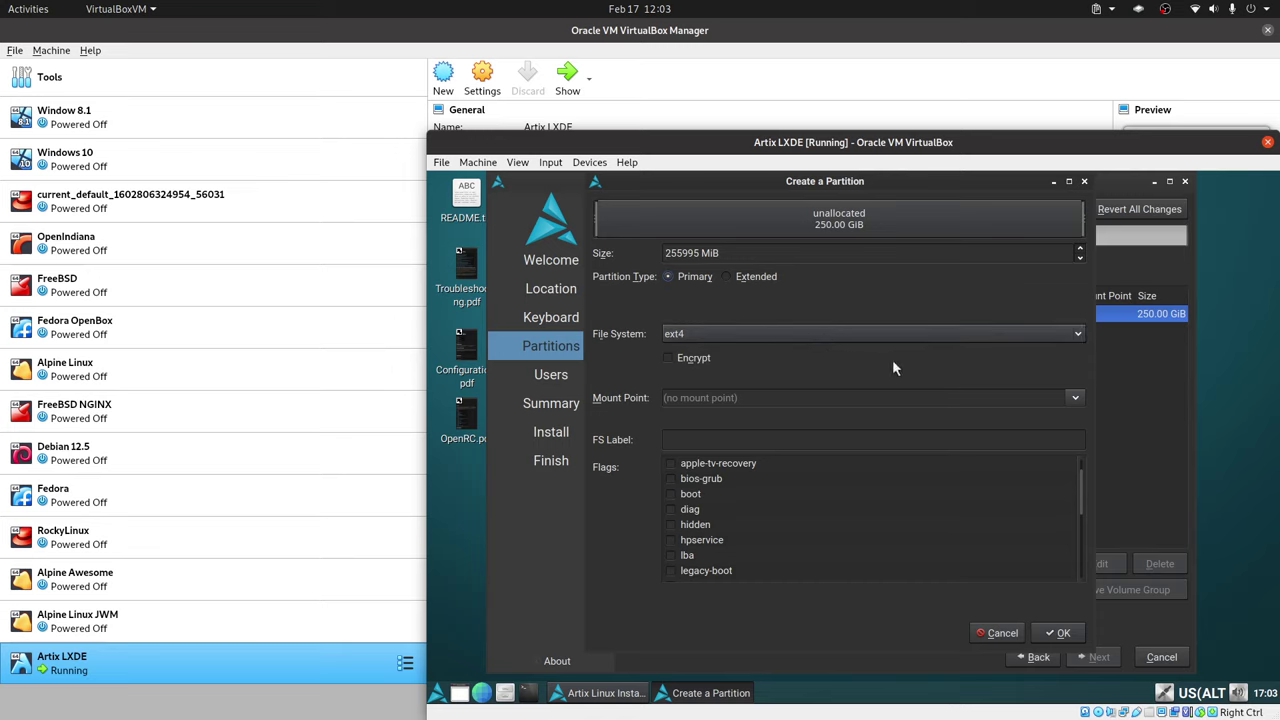
{"action": "double_click", "coordinate": [692, 253]}
{"action": "type", "text": "5"}
{"action": "key", "text": "BackSpace"}
{"action": "type", "text": "256"}
{"action": "left_click", "coordinate": [726, 334]}
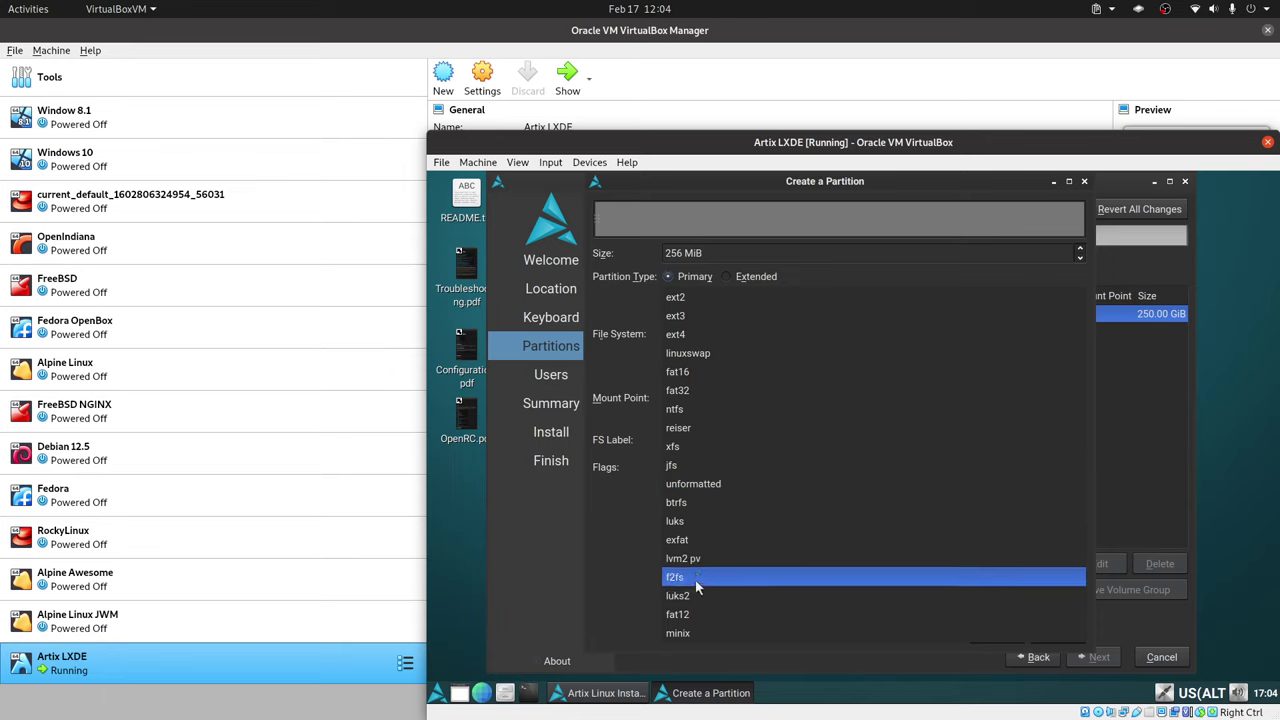
{"action": "left_click", "coordinate": [680, 334]}
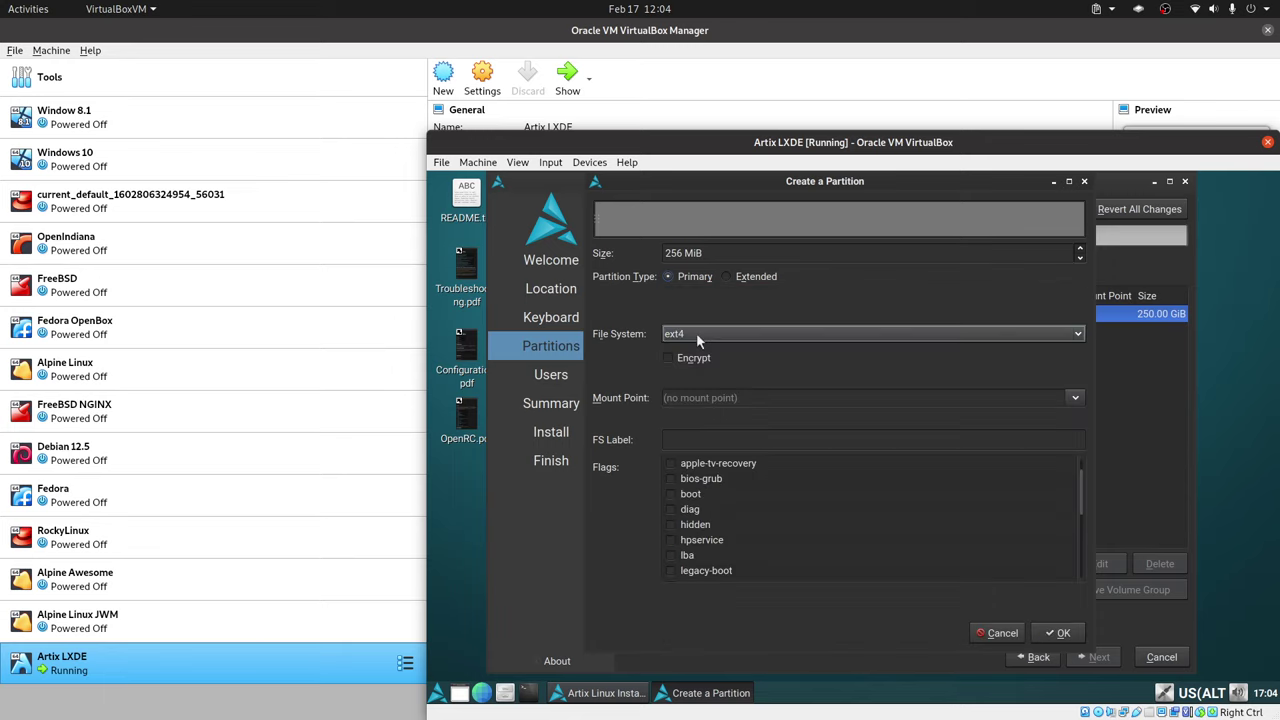
{"action": "left_click", "coordinate": [1075, 397]}
{"action": "left_click", "coordinate": [782, 418]}
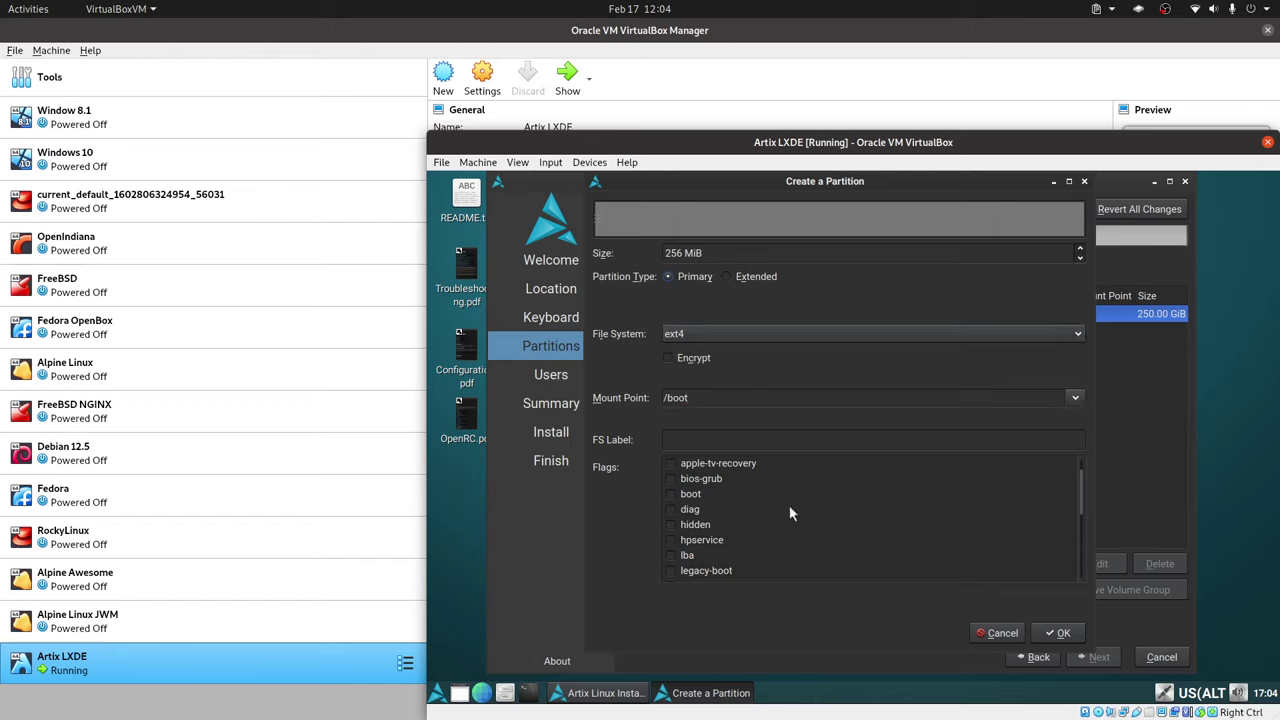
{"action": "left_click", "coordinate": [671, 495]}
{"action": "left_click", "coordinate": [1062, 632]}
{"action": "left_click", "coordinate": [677, 333]}
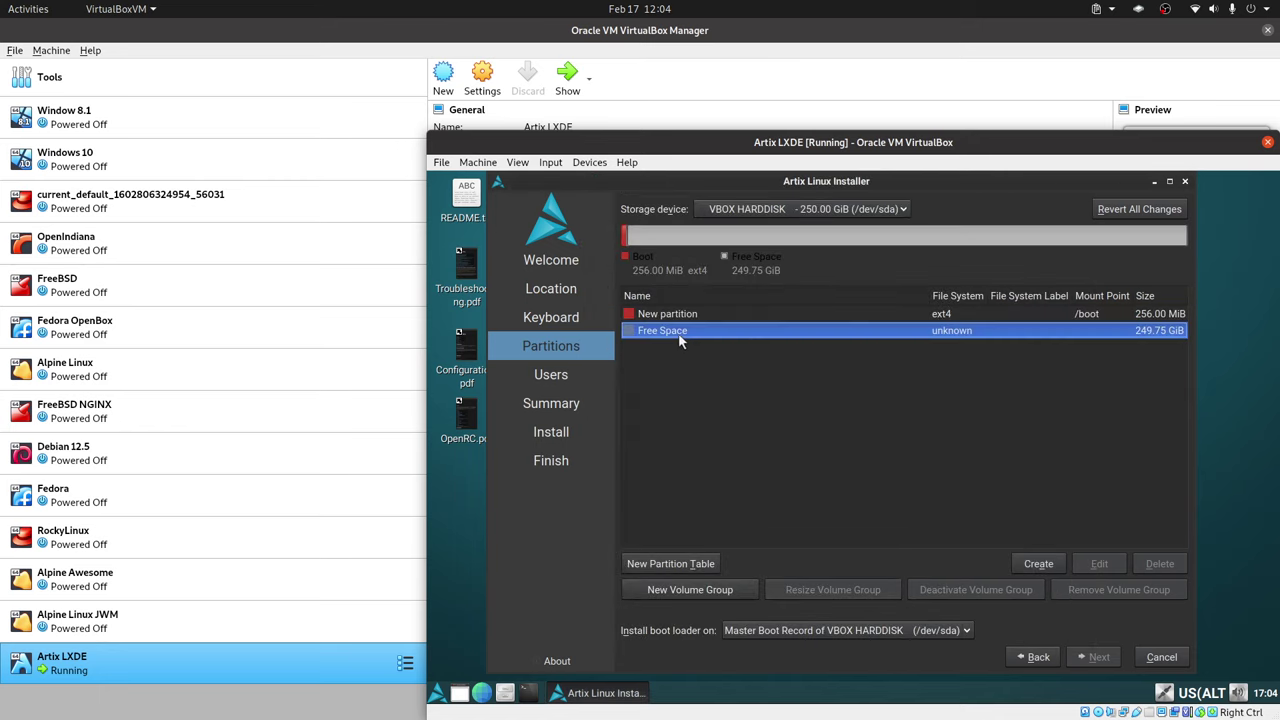
Create a 25600 MiB ext4 partition mounted at / and begin another in the remaining space.
{"action": "left_click", "coordinate": [1040, 564]}
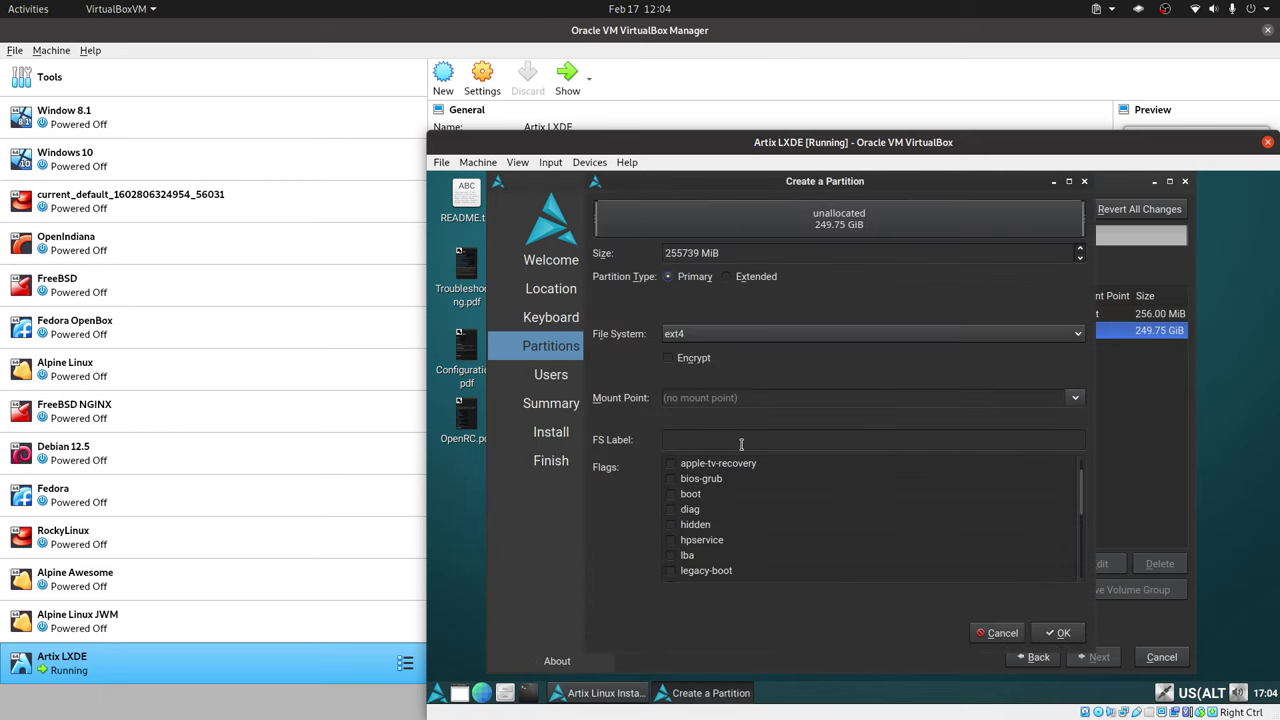
{"action": "key", "text": "ctrl+a"}
{"action": "type", "text": "25600"}
{"action": "left_click", "coordinate": [716, 333]}
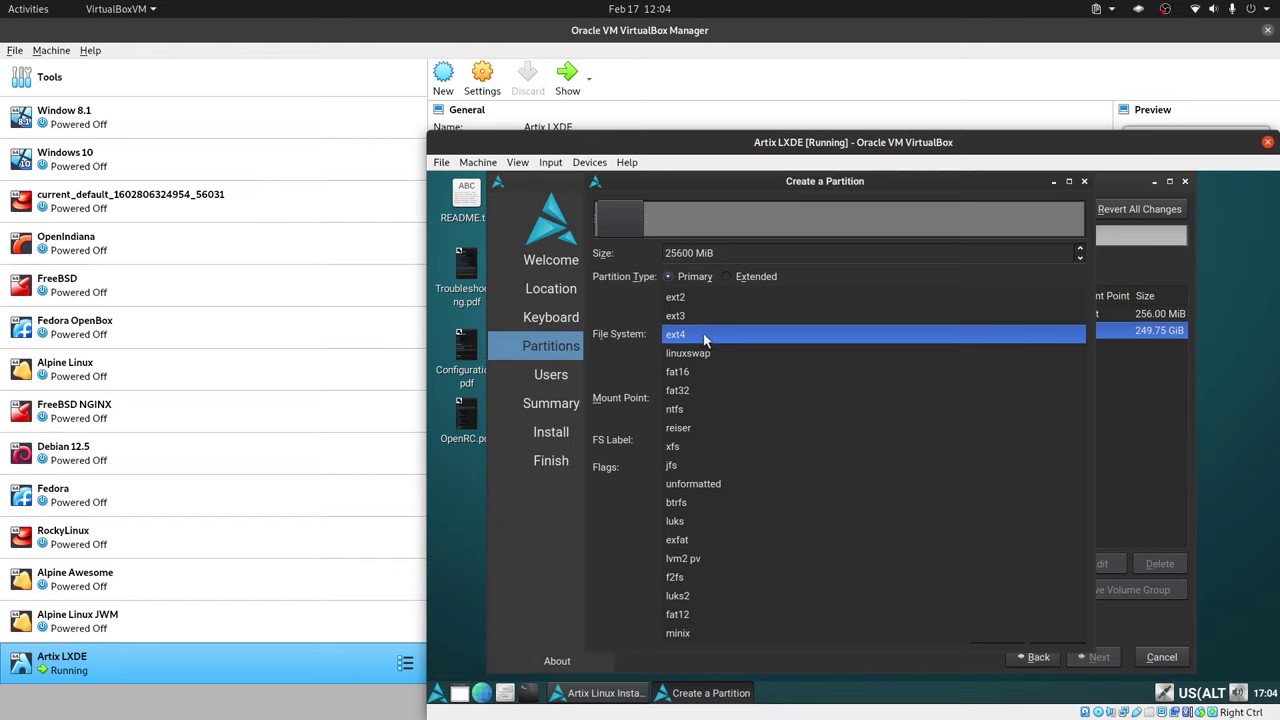
{"action": "left_click", "coordinate": [704, 340]}
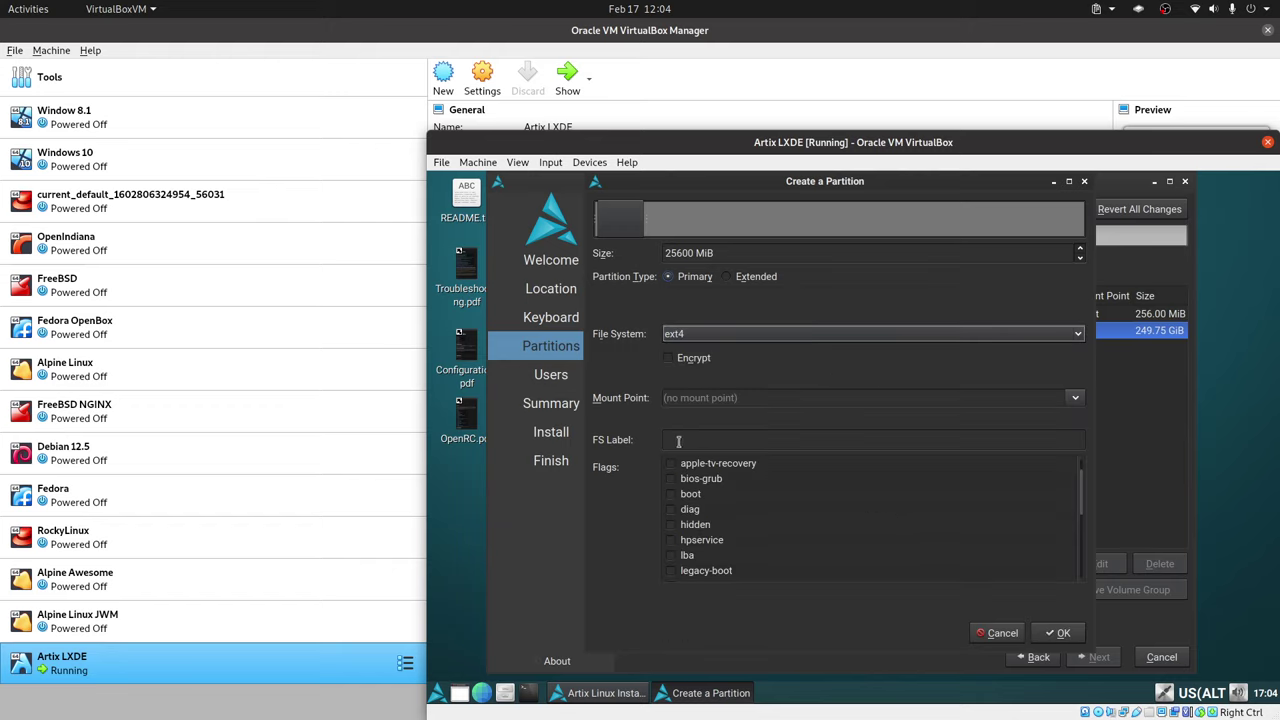
{"action": "left_click", "coordinate": [1071, 396]}
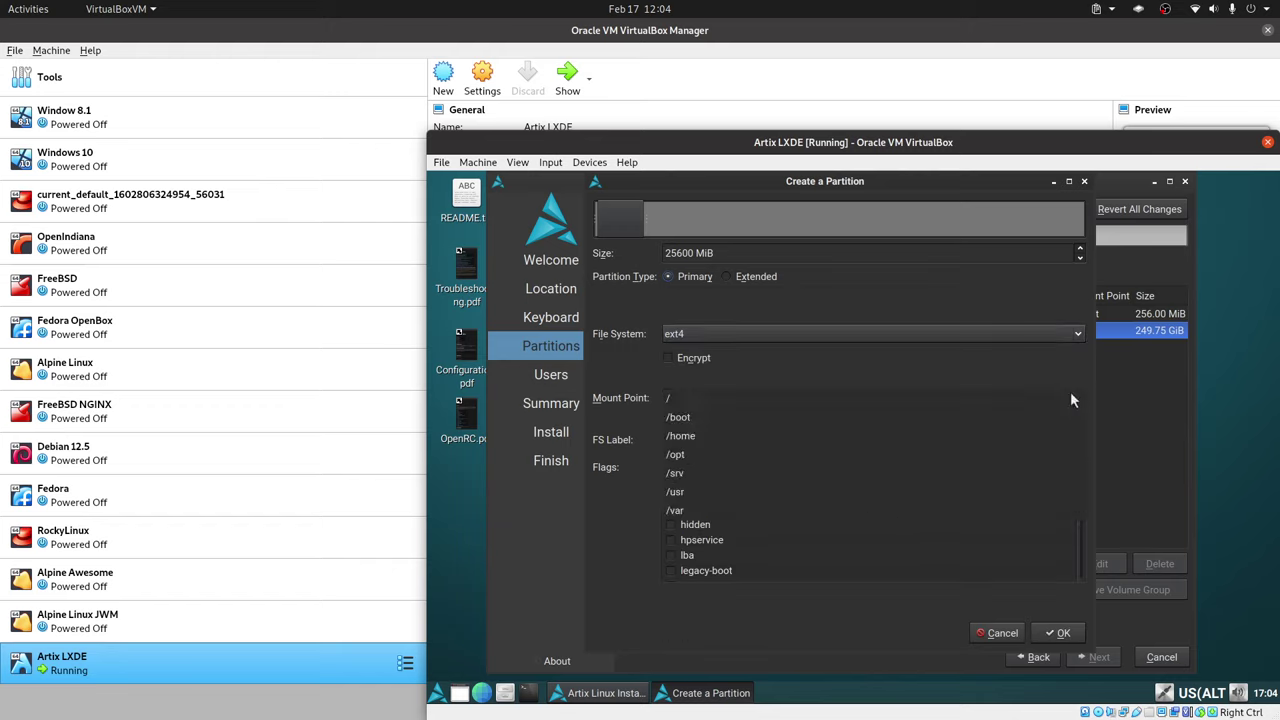
{"action": "left_click", "coordinate": [704, 399]}
{"action": "left_click", "coordinate": [1060, 633]}
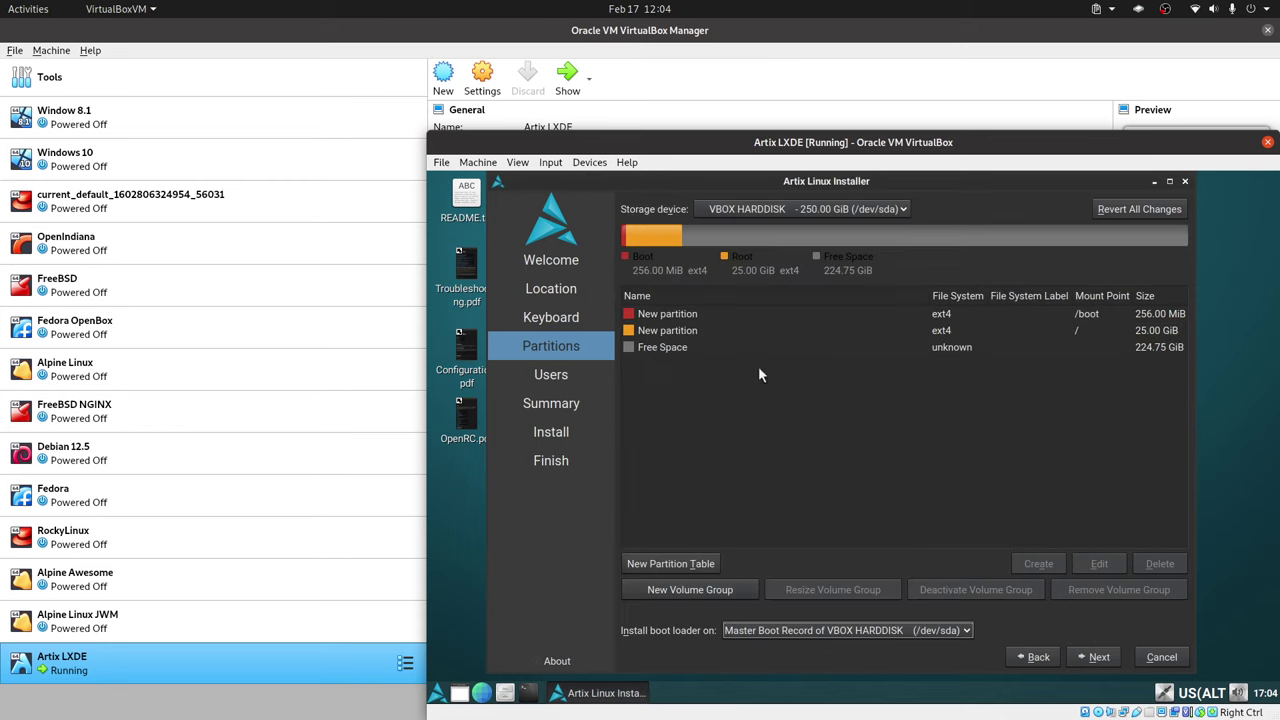
{"action": "left_click", "coordinate": [668, 352]}
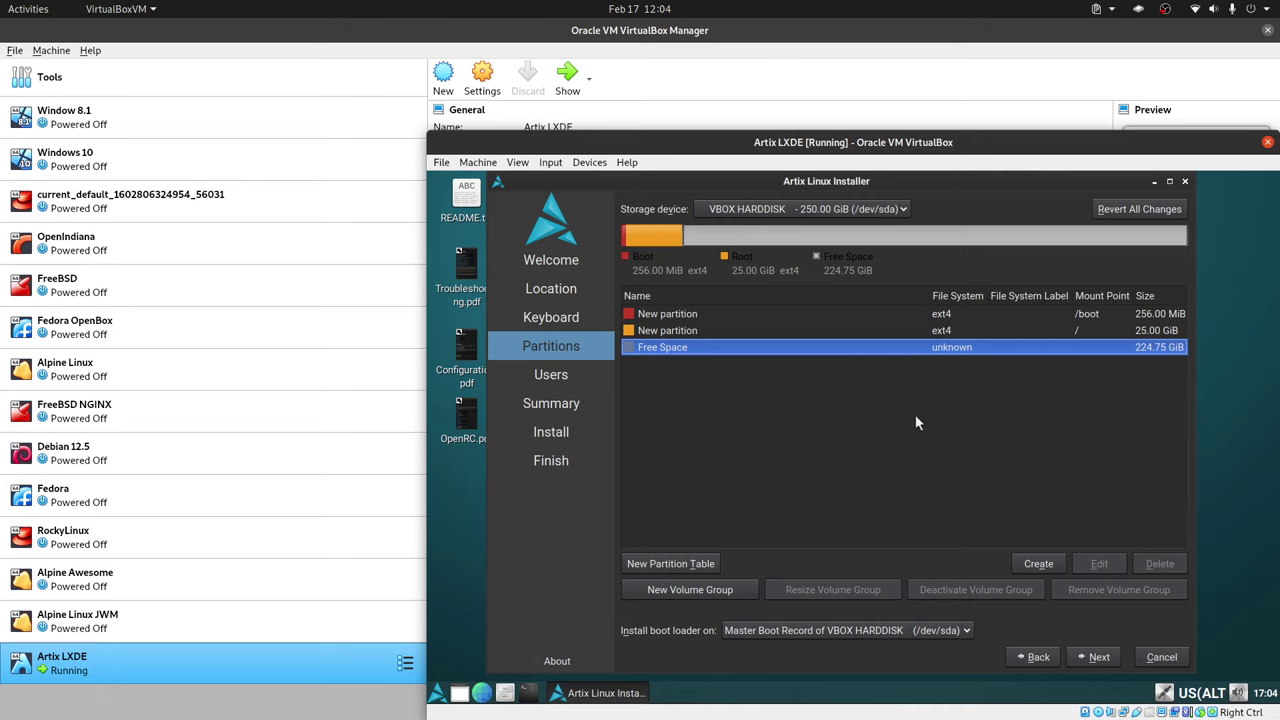
{"action": "left_click", "coordinate": [1036, 565]}
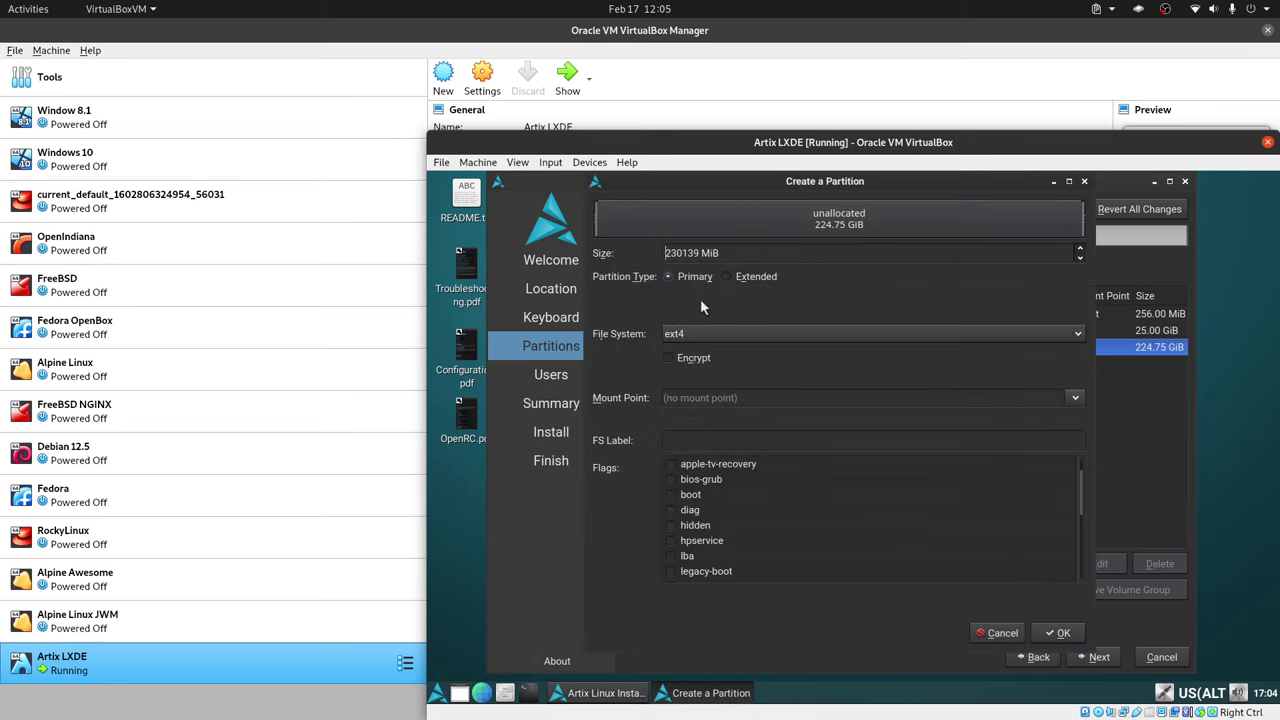
Mount the remaining 224.75 GiB ext4 partition at /home and continue to the Users page.
{"action": "left_click", "coordinate": [1076, 399]}
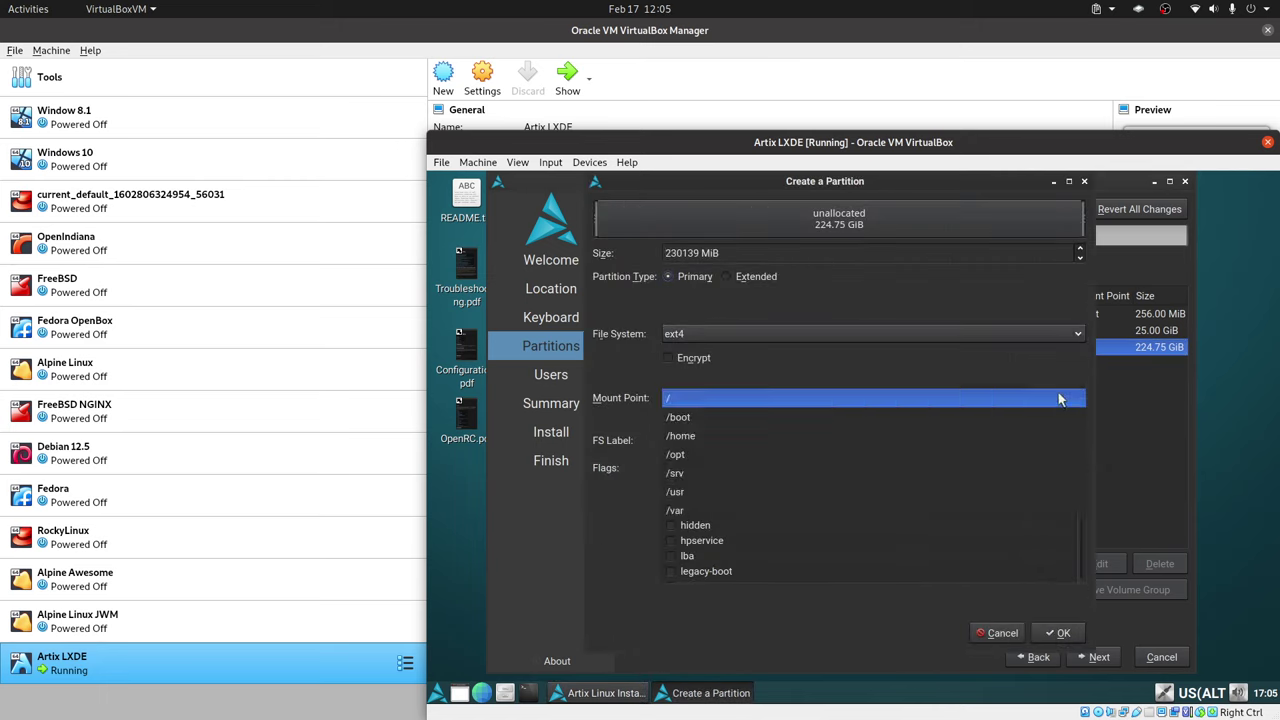
{"action": "left_click", "coordinate": [771, 435]}
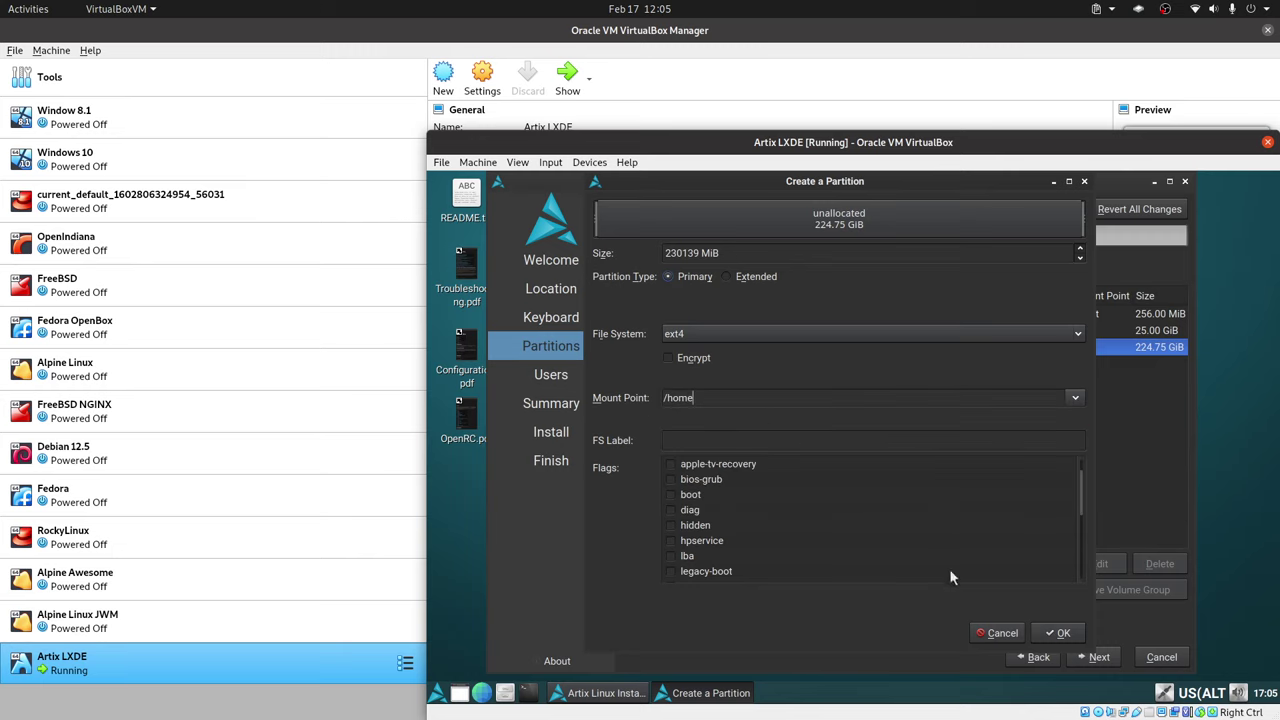
{"action": "left_click", "coordinate": [1059, 632]}
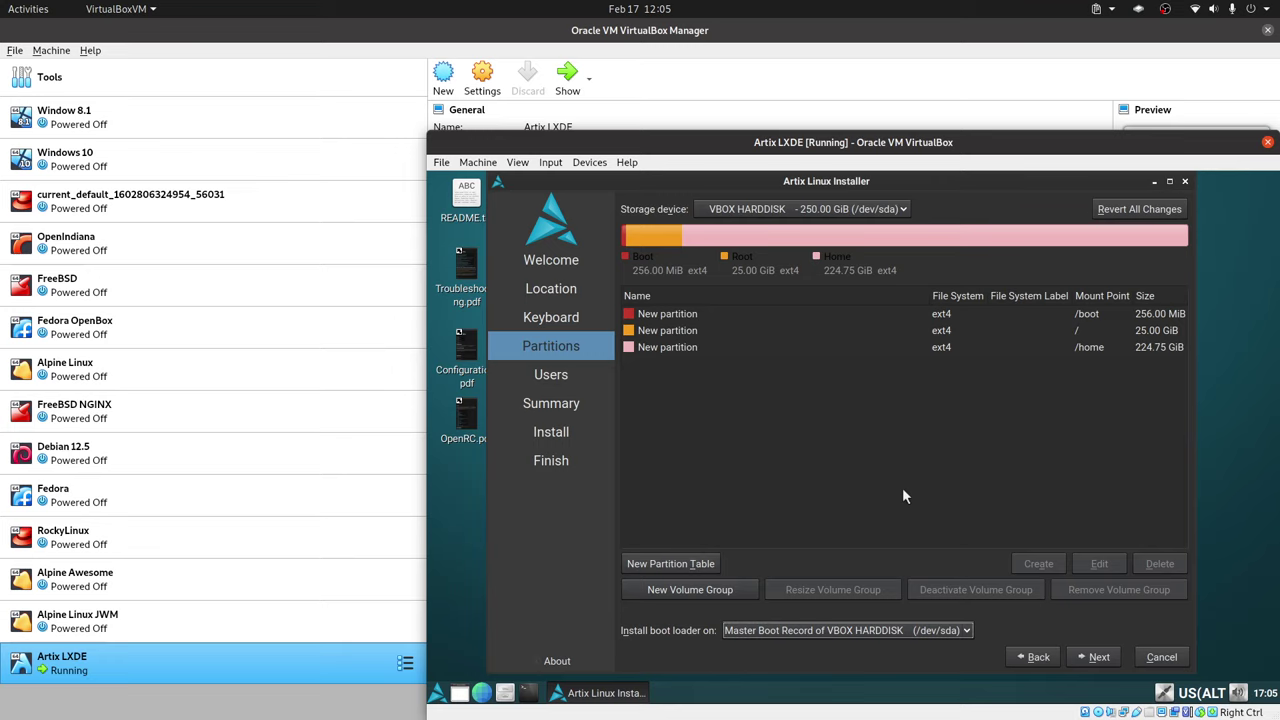
{"action": "left_click", "coordinate": [1097, 656]}
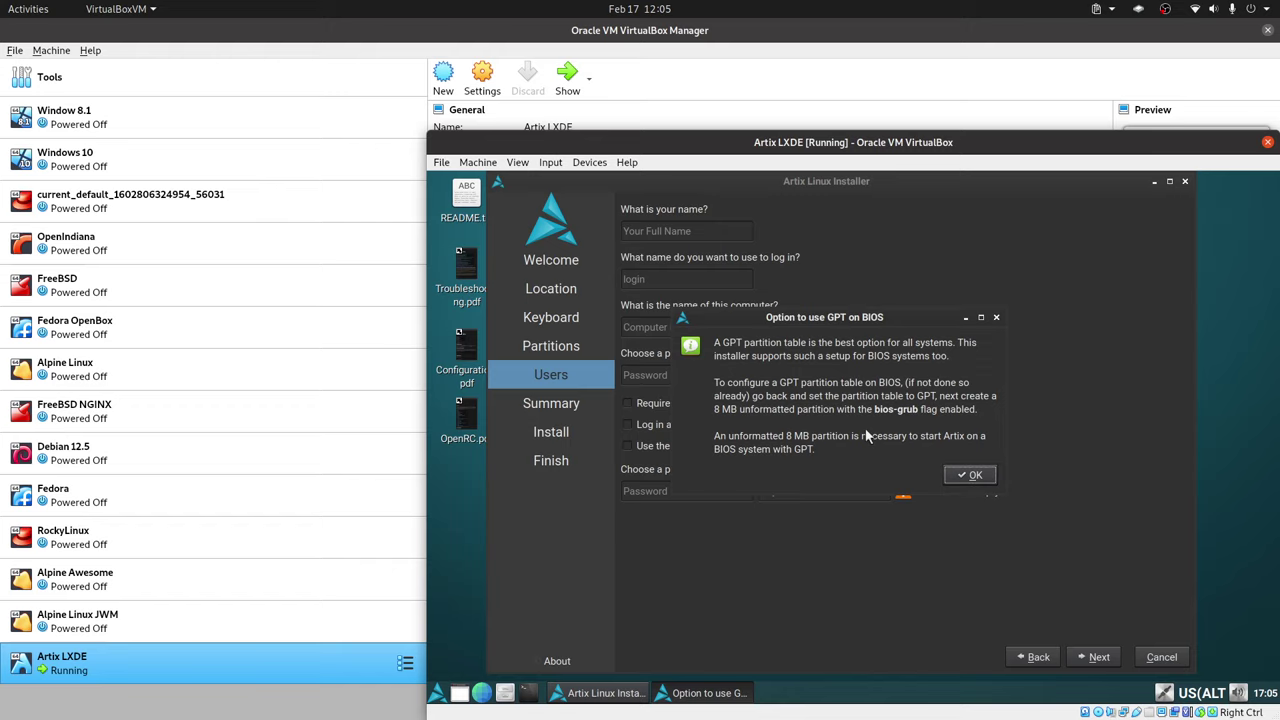
Dismiss the GPT notice, enter the user's name, and type the account password twice.
{"action": "left_click", "coordinate": [970, 475]}
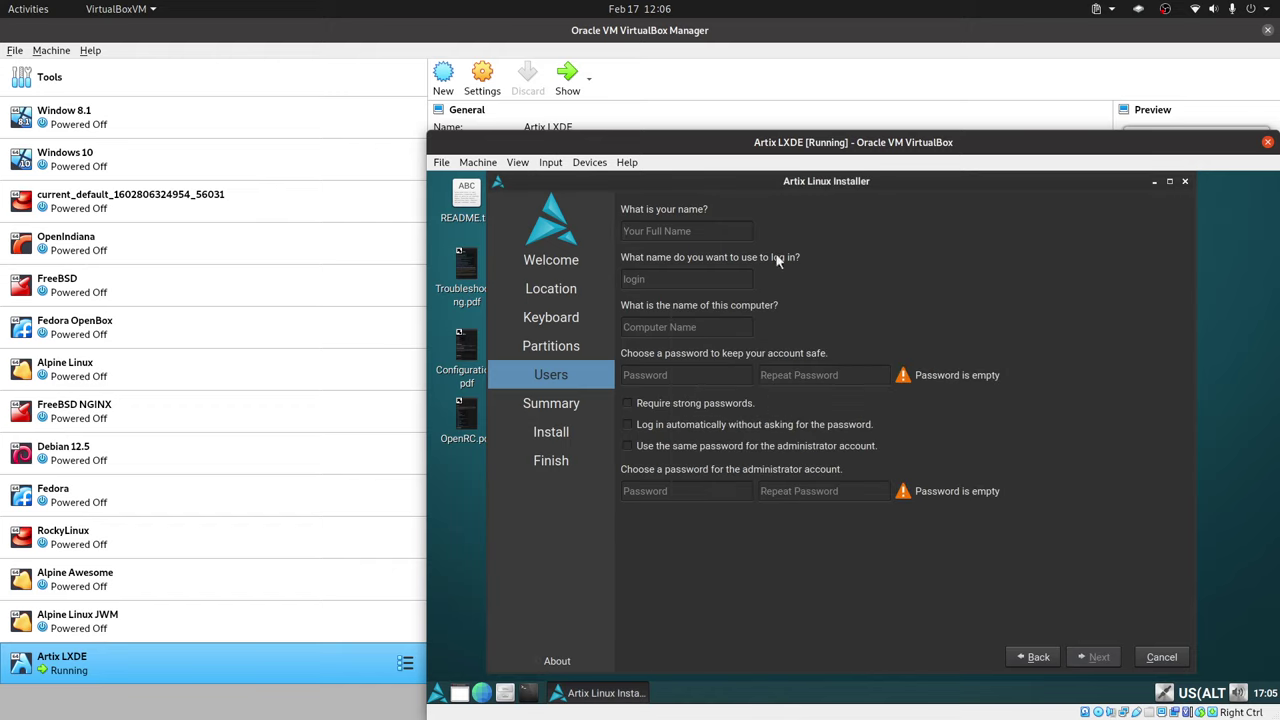
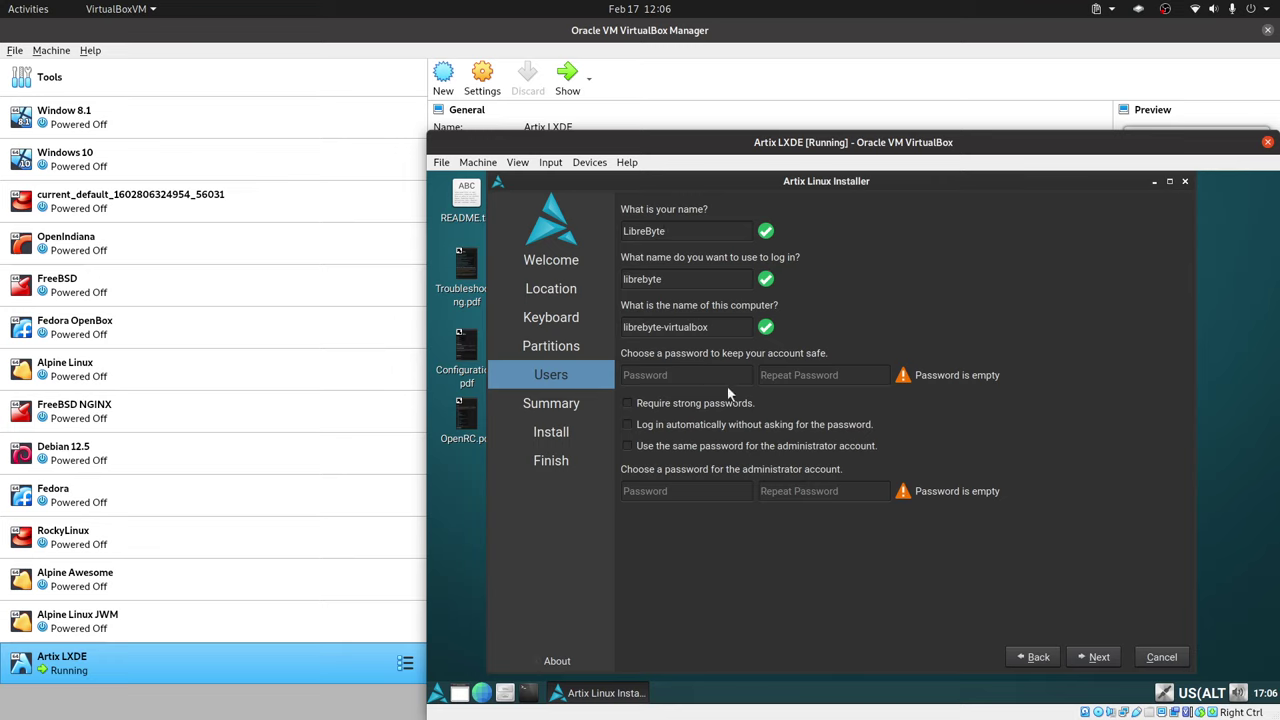
{"action": "left_click", "coordinate": [671, 377]}
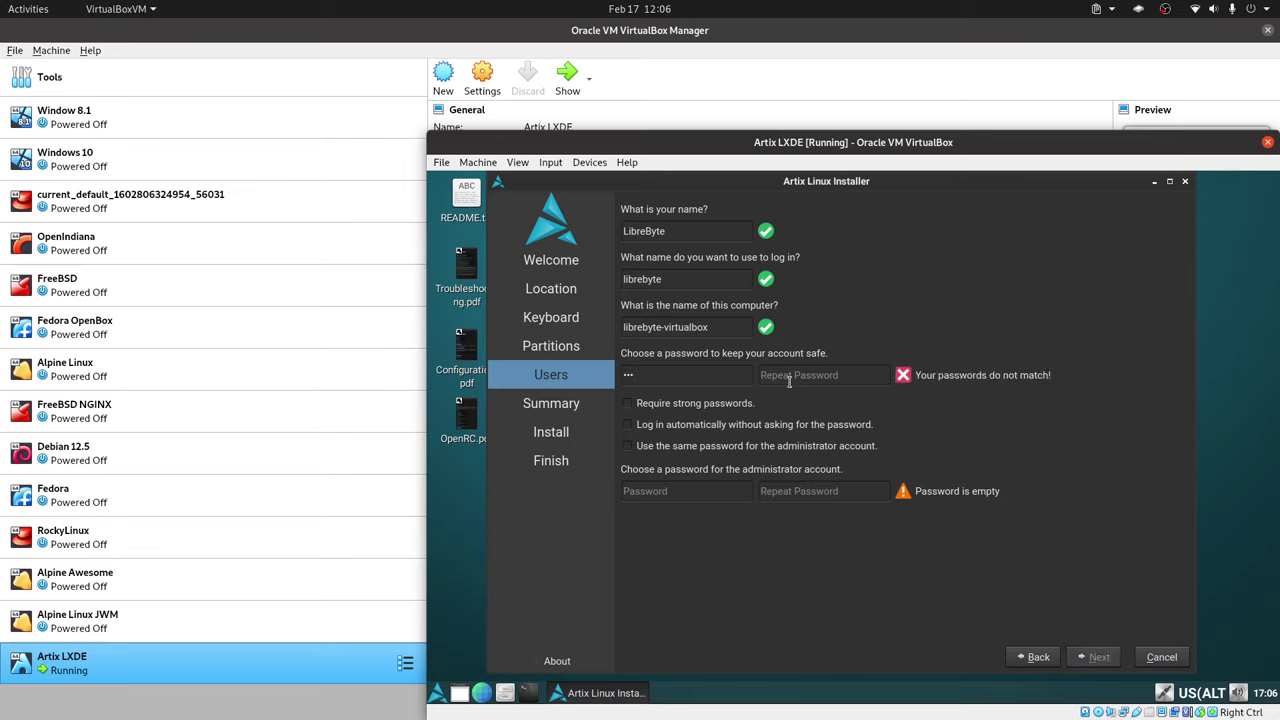
{"action": "left_click", "coordinate": [789, 377]}
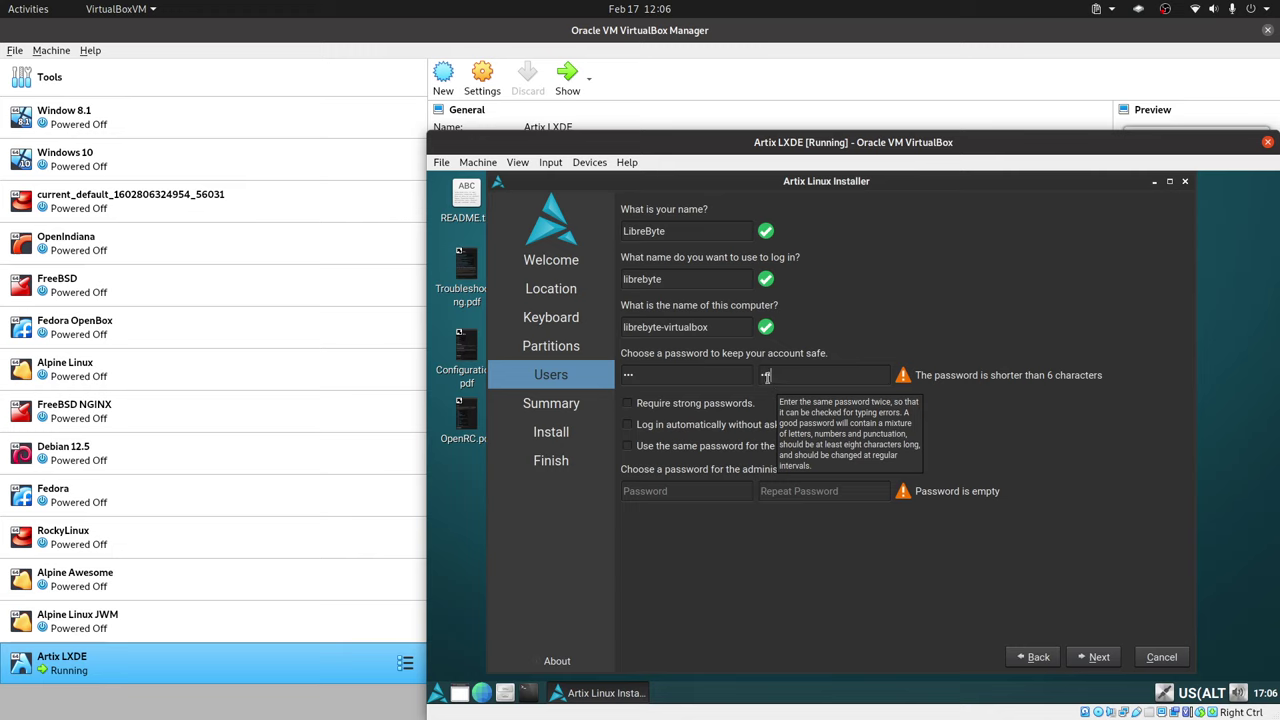
Reuse the account password for the administrator and proceed to the installation summary.
{"action": "left_click", "coordinate": [694, 374]}
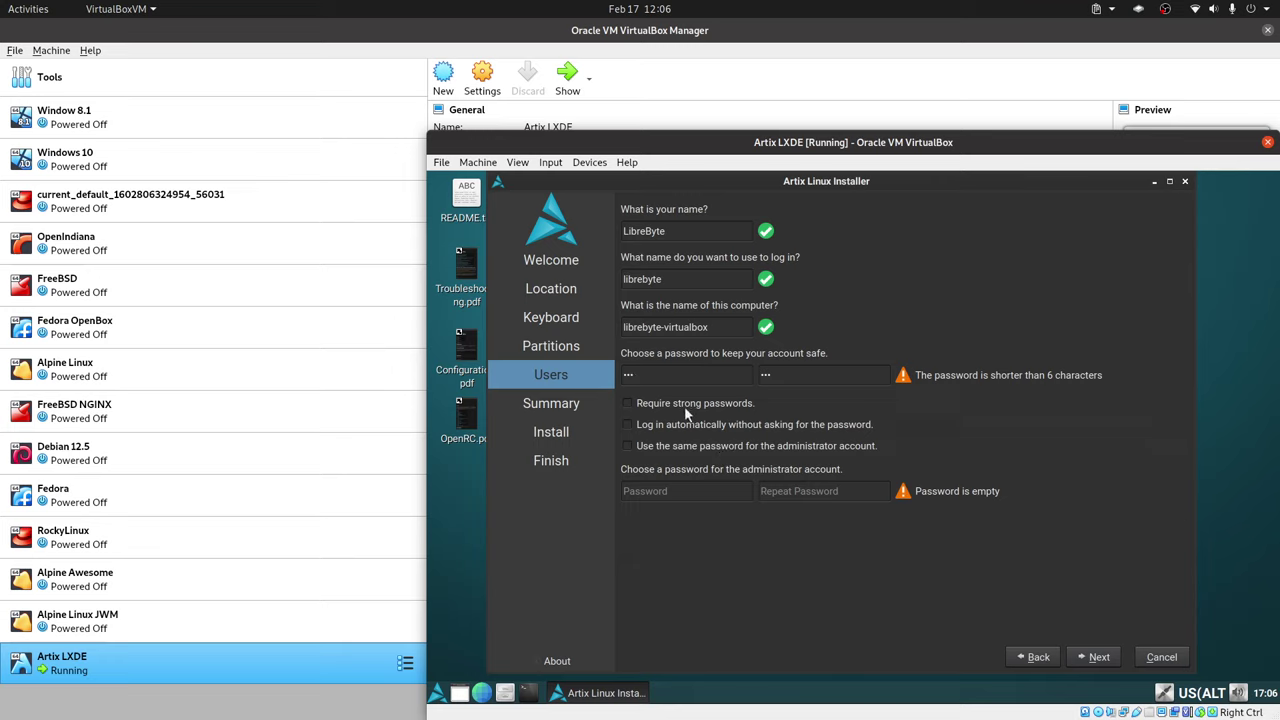
{"action": "left_click", "coordinate": [722, 446]}
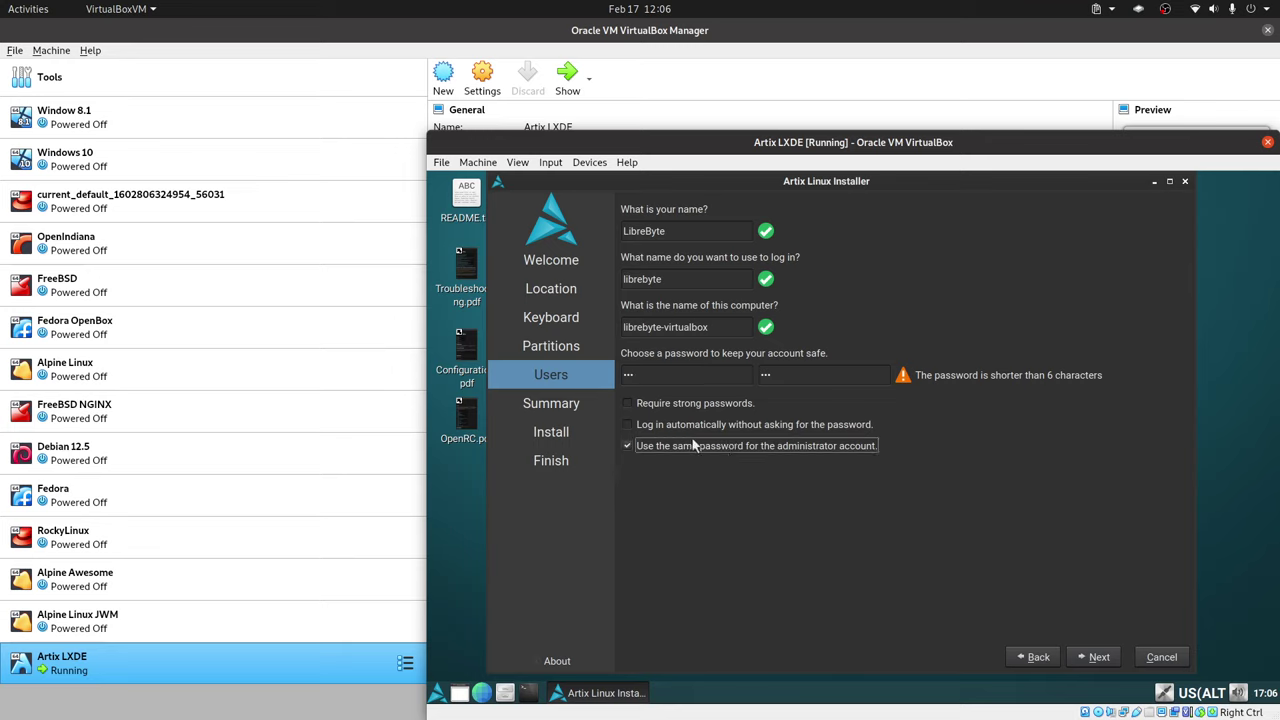
{"action": "left_click", "coordinate": [1096, 659]}
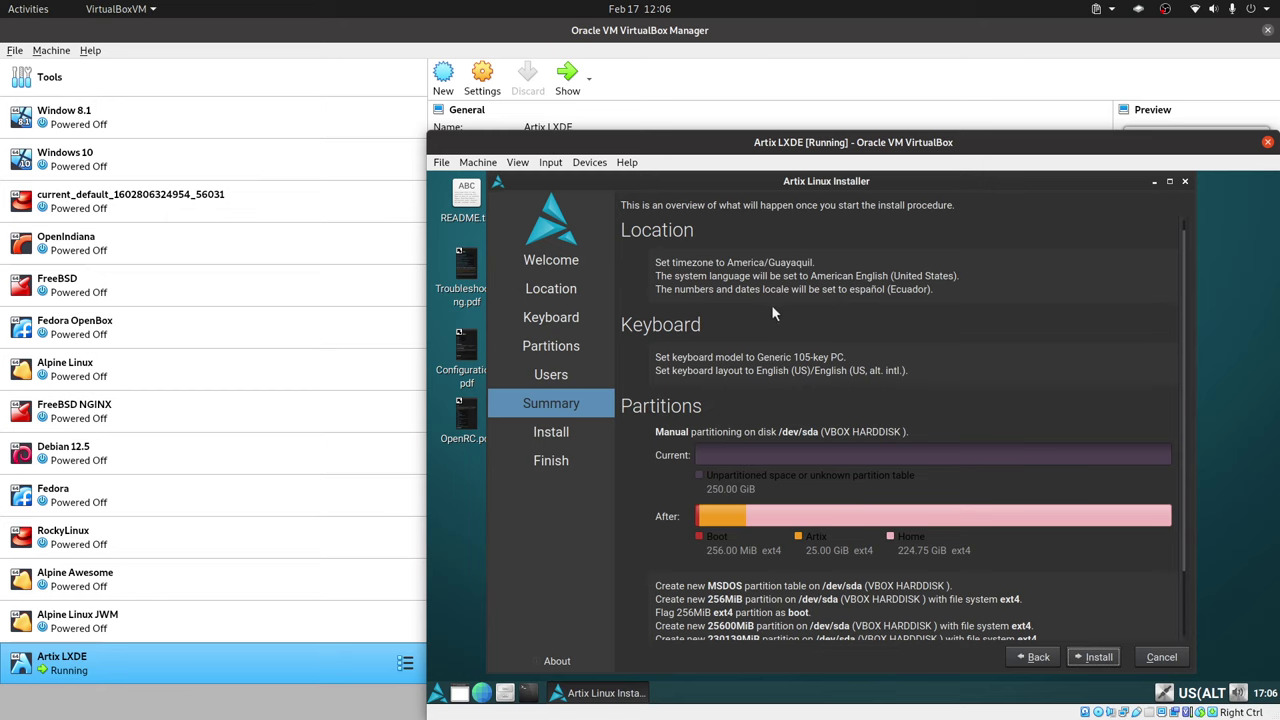
Run the Artix installation, switching to the installer log and back to the slideshow, until All done.
{"action": "scroll", "coordinate": [1058, 400], "scroll_direction": "down", "scroll_amount": 3}
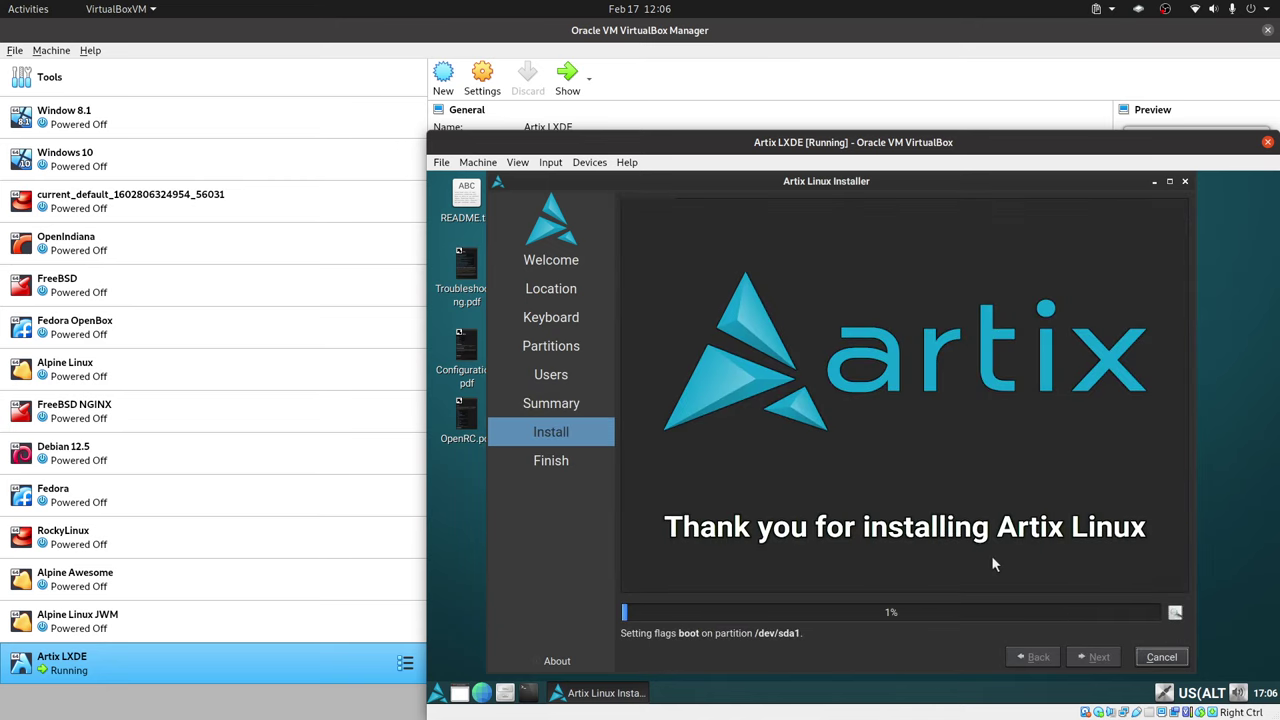
{"action": "left_click", "coordinate": [1176, 612]}
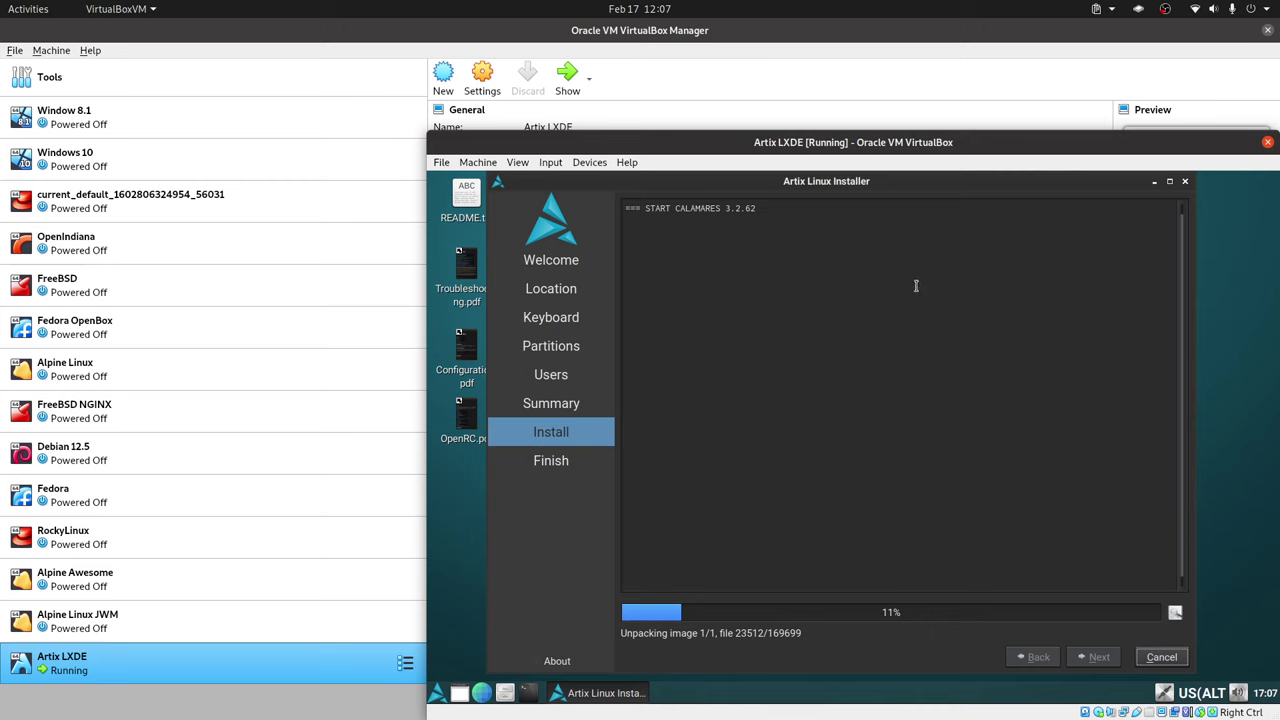
{"action": "left_click", "coordinate": [1176, 613]}
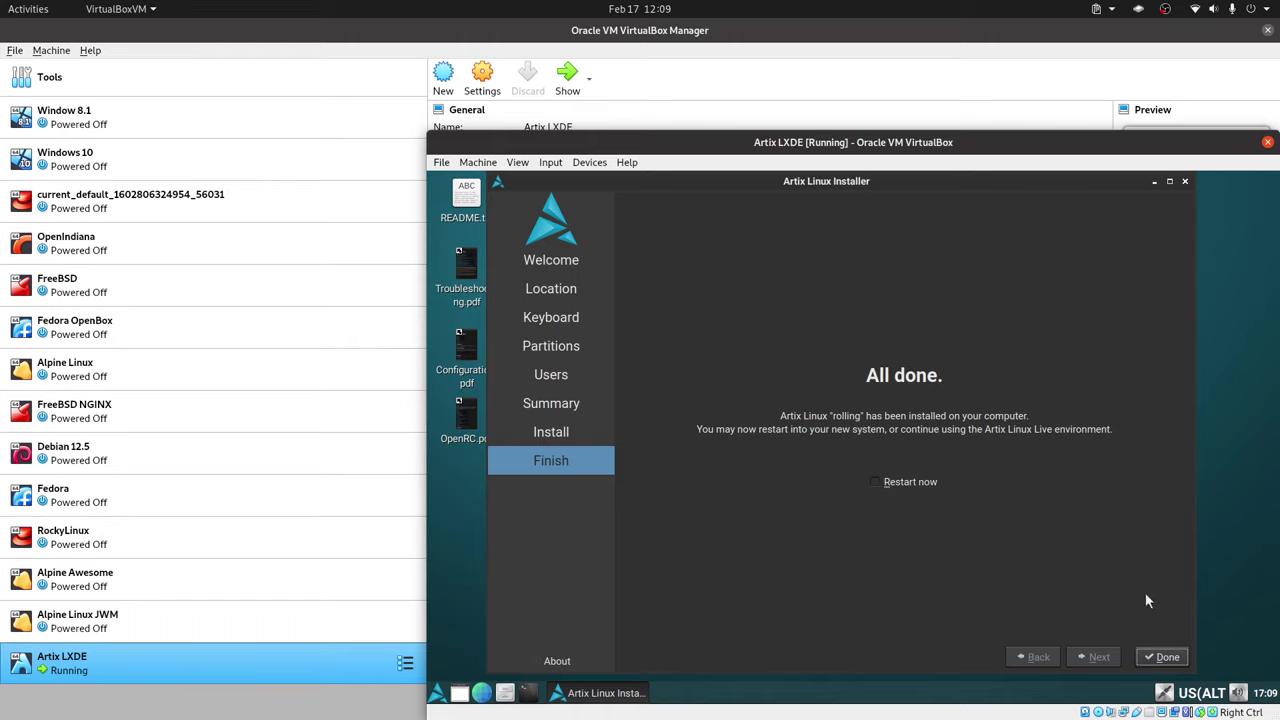
Close the finished installer, shut down the live LXDE session, and check the Artix LXDE machine's menu.
{"action": "left_click", "coordinate": [1163, 657]}
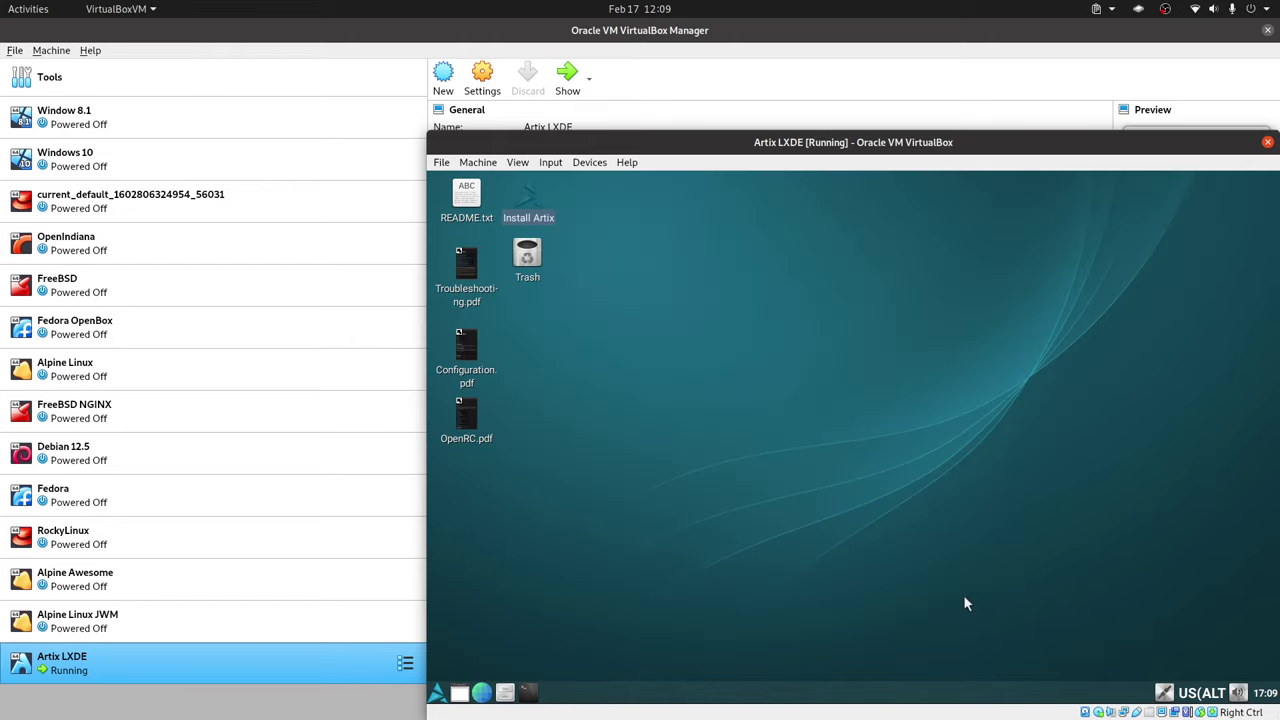
{"action": "left_click", "coordinate": [437, 692]}
{"action": "left_click", "coordinate": [478, 672]}
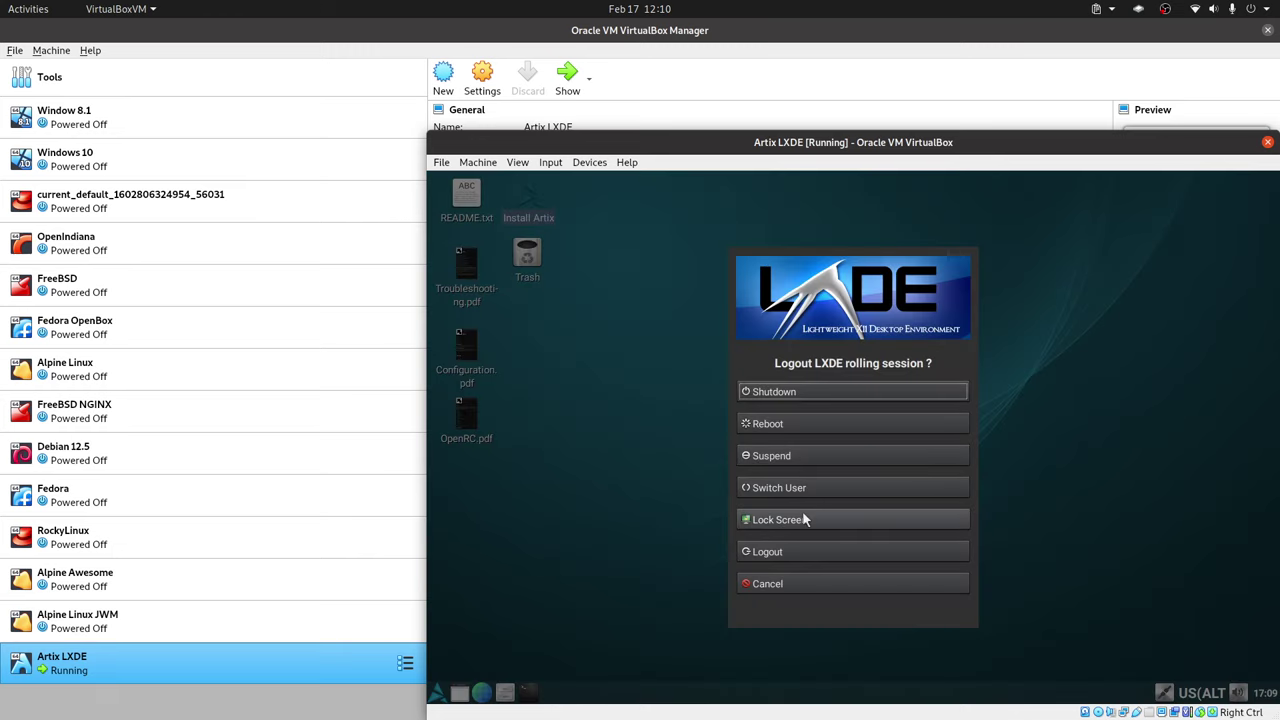
{"action": "left_click", "coordinate": [823, 395]}
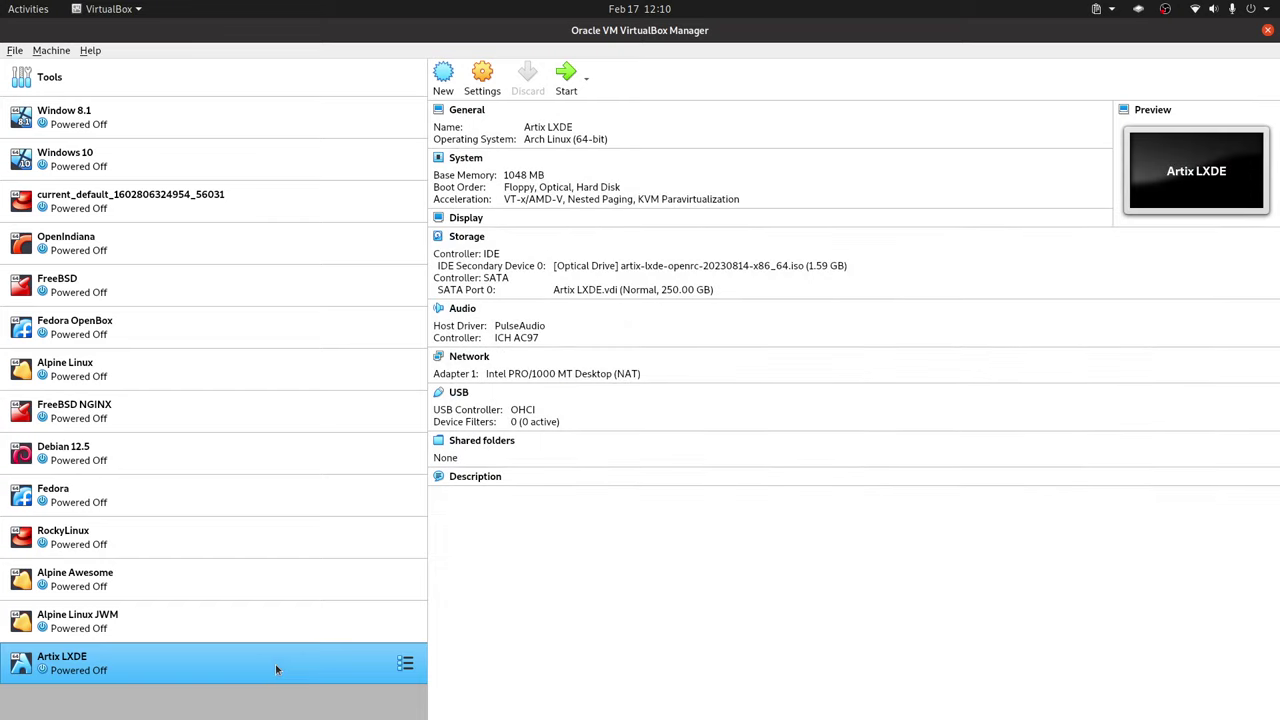
{"action": "right_click", "coordinate": [275, 664]}
{"action": "left_click", "coordinate": [352, 350]}
In Artix LXDE's System settings, untick Floppy and move Hard Disk above Optical in boot order.
{"action": "right_click", "coordinate": [326, 672]}
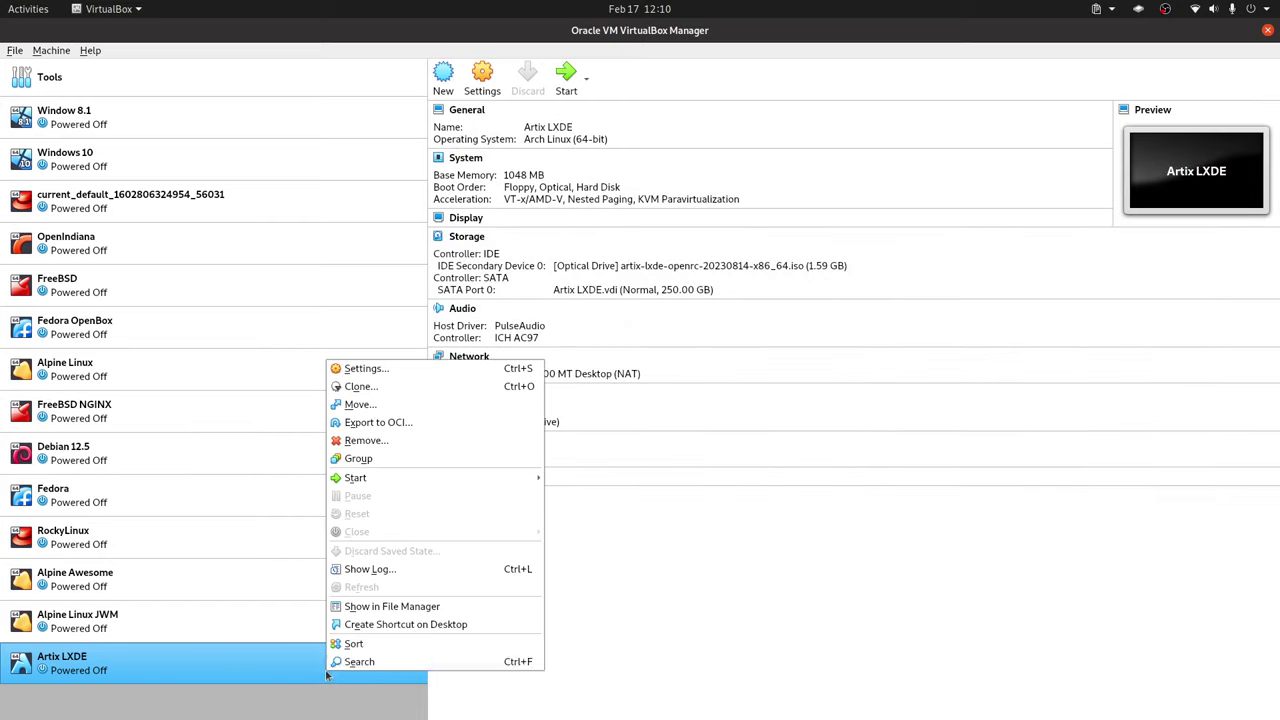
{"action": "left_click", "coordinate": [415, 368]}
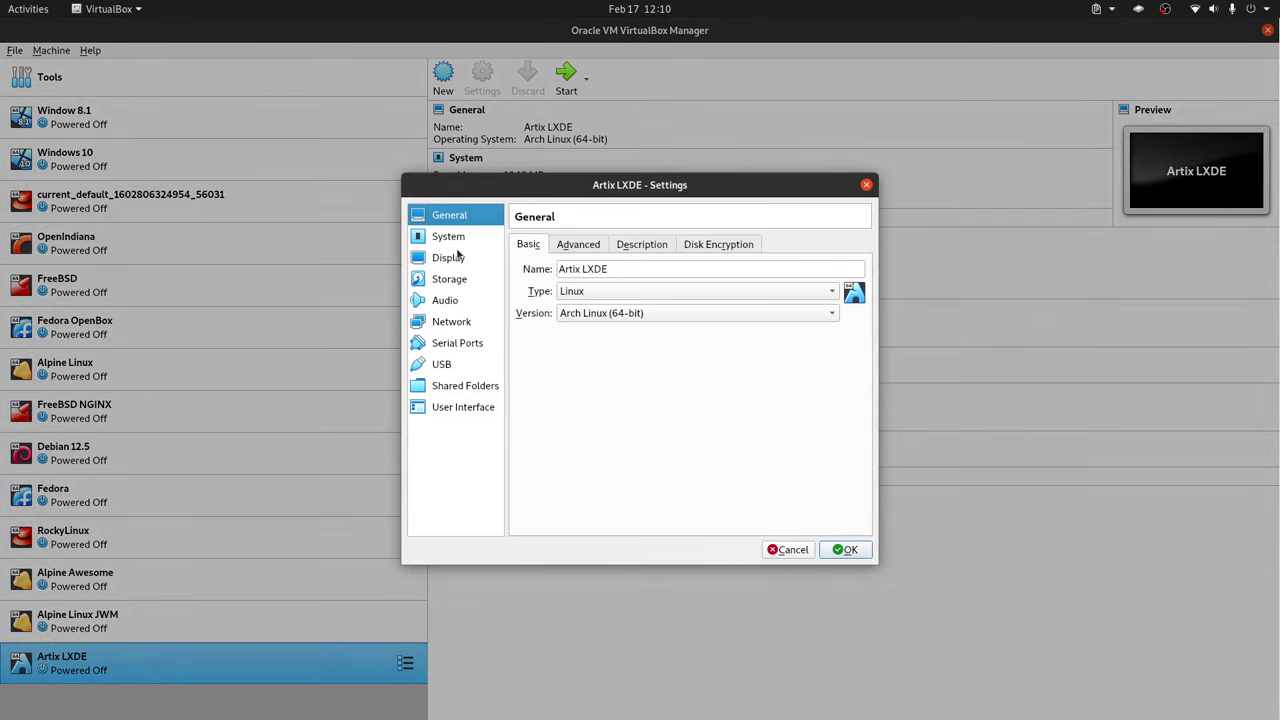
{"action": "left_click", "coordinate": [456, 240]}
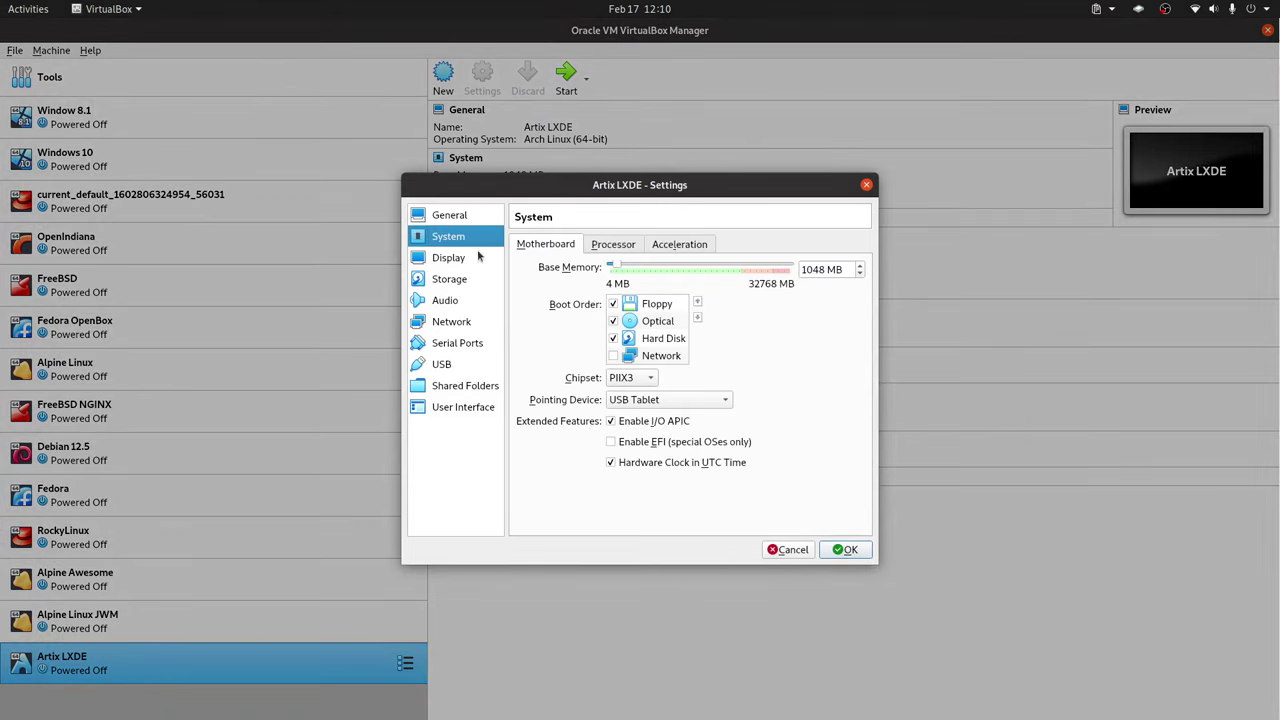
{"action": "left_click", "coordinate": [614, 304]}
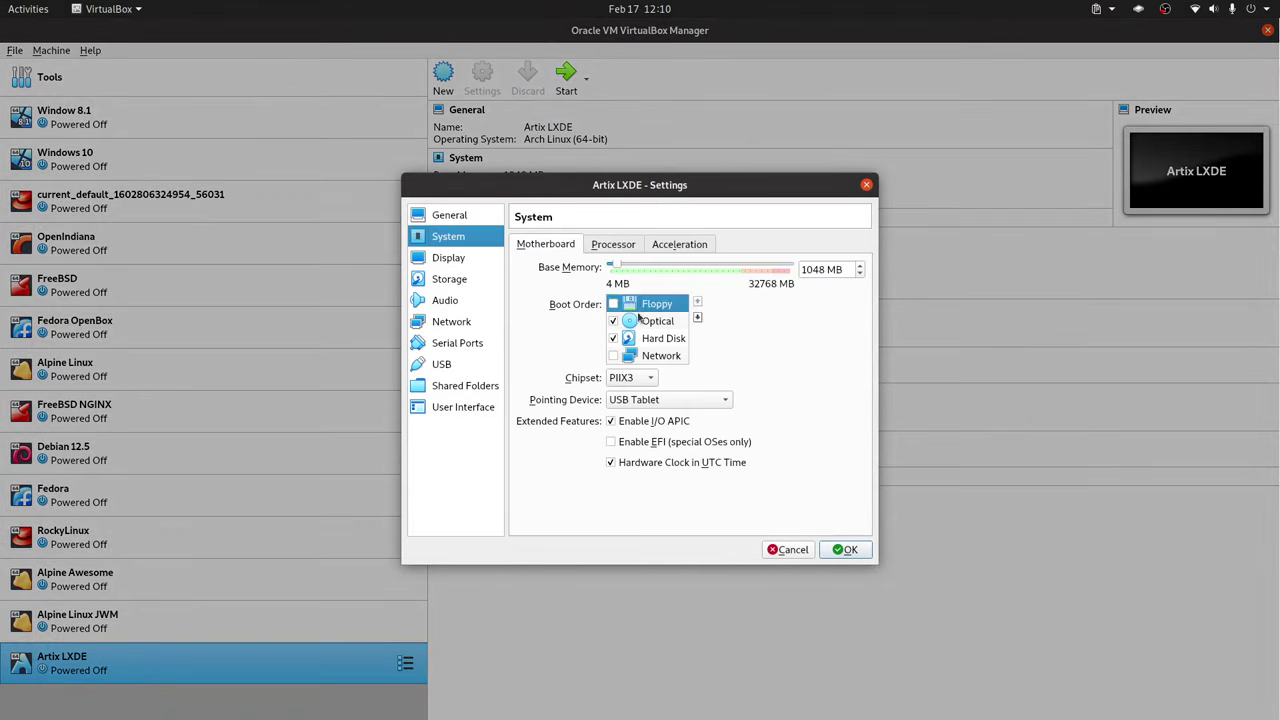
{"action": "left_click", "coordinate": [662, 338]}
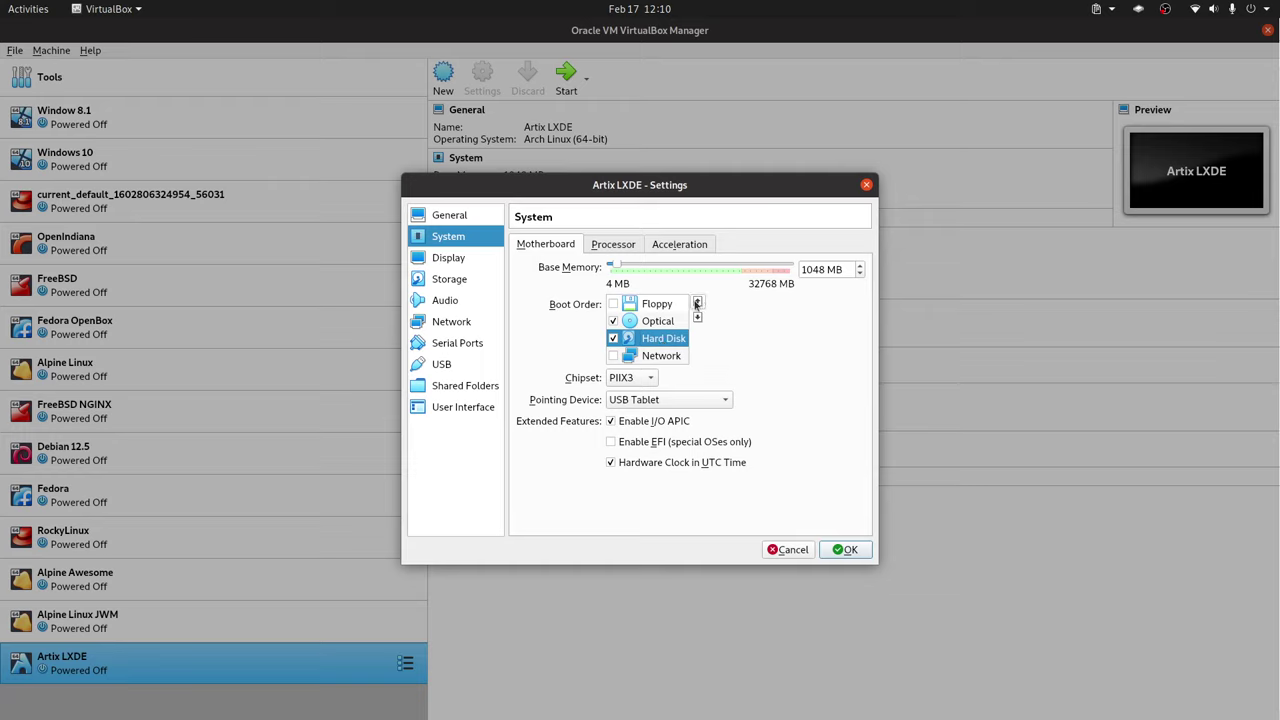
{"action": "left_click", "coordinate": [697, 301]}
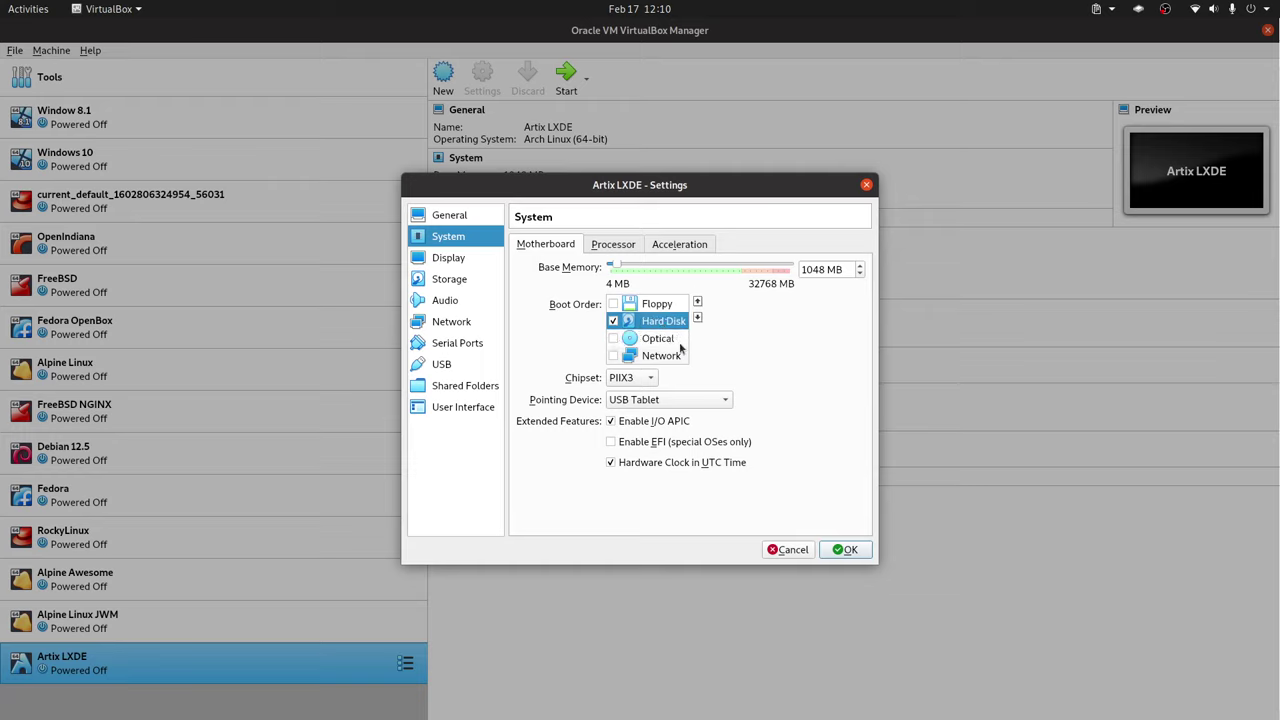
Remove the optical drive holding the Artix ISO, save the settings, and start the machine.
{"action": "left_click", "coordinate": [457, 285]}
{"action": "left_click", "coordinate": [588, 279]}
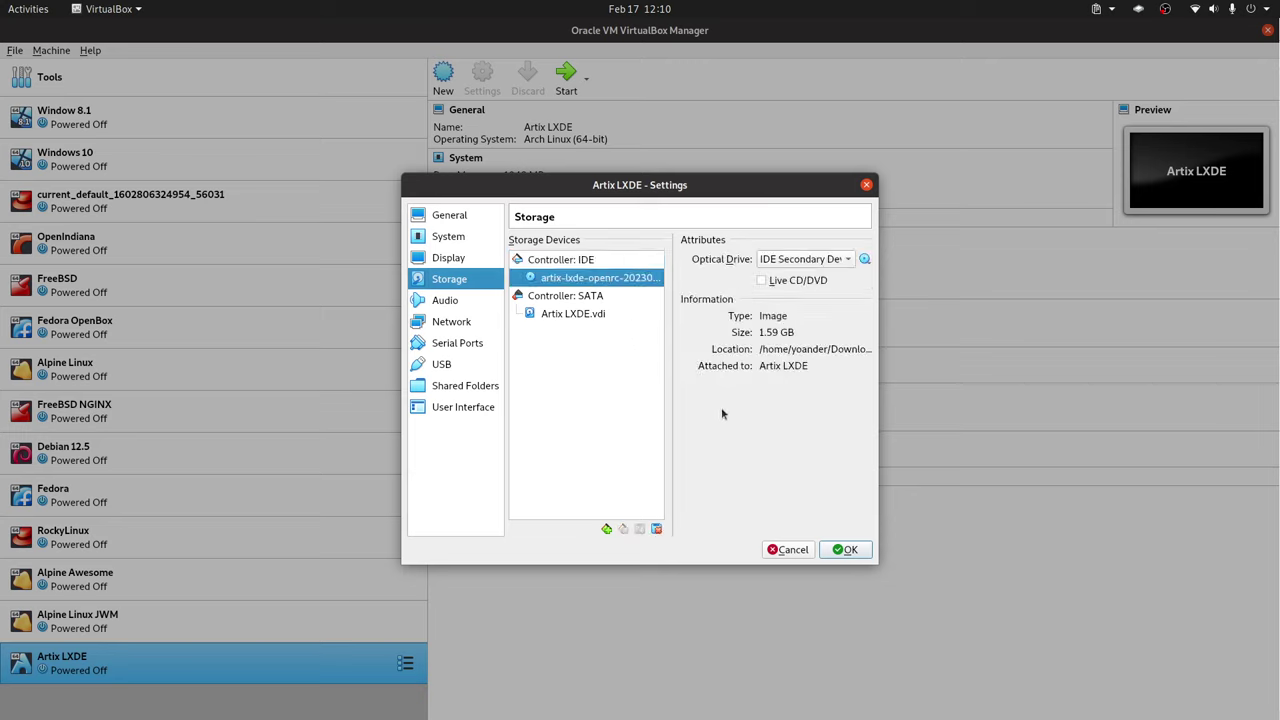
{"action": "left_click", "coordinate": [656, 529]}
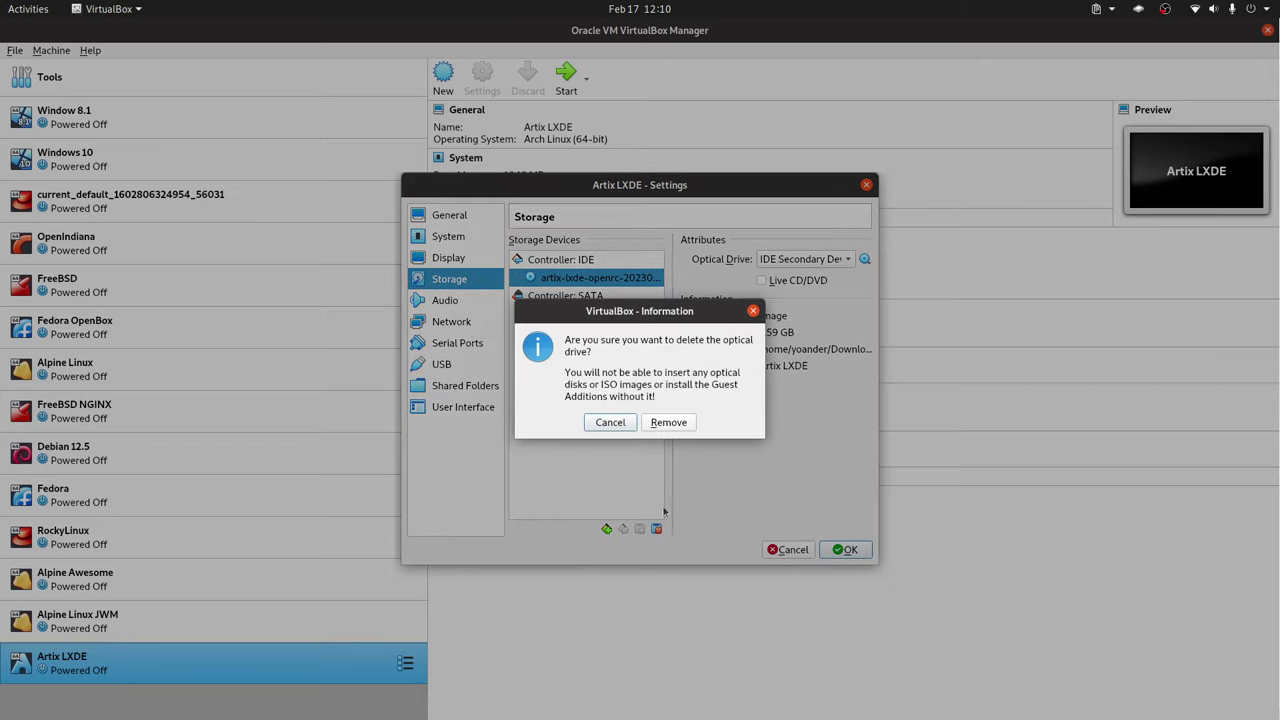
{"action": "left_click", "coordinate": [685, 428]}
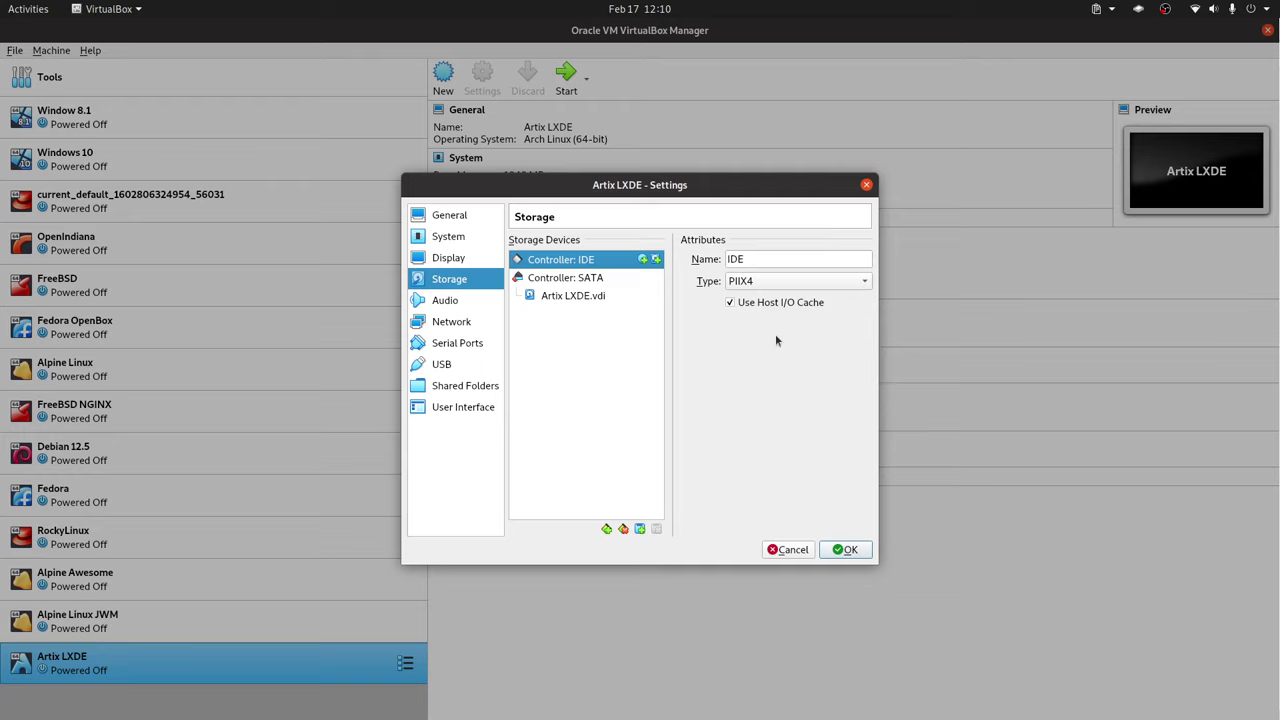
{"action": "left_click", "coordinate": [848, 550]}
{"action": "left_click", "coordinate": [566, 74]}
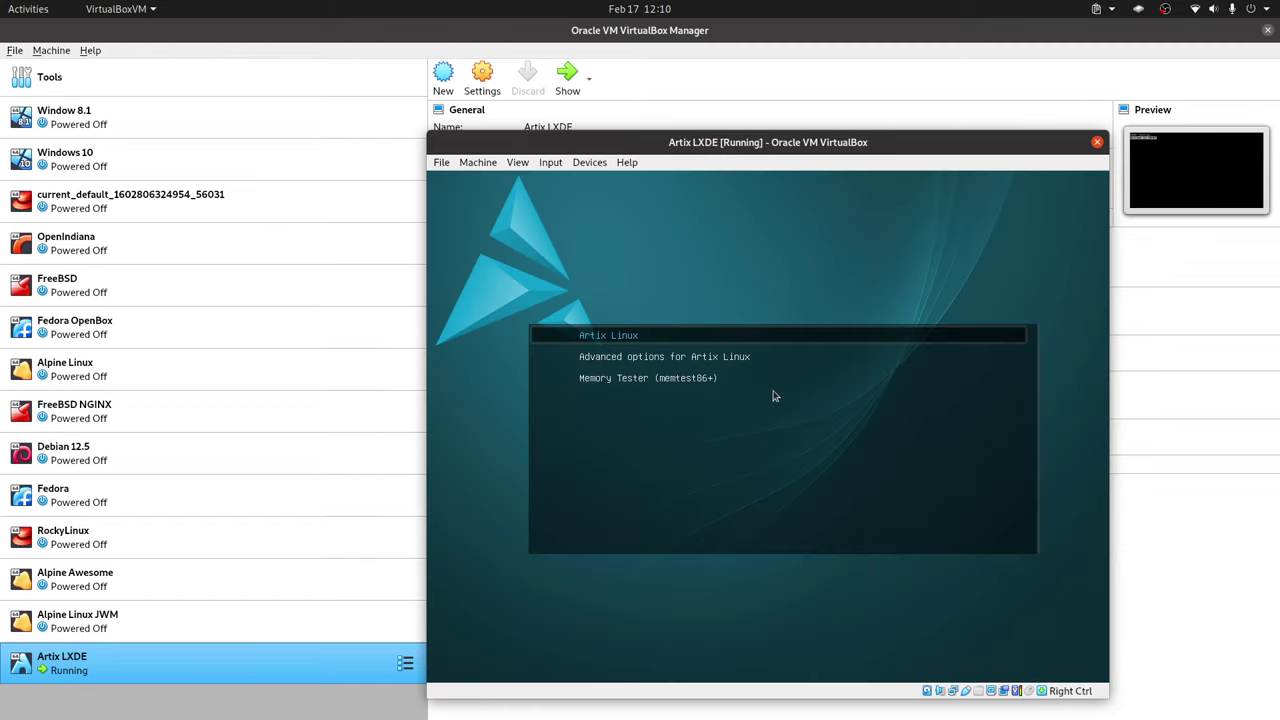
Browse the GRUB entries (Advanced options, Memory Tester) and boot the 'Artix Linux' entry.
{"action": "key", "text": "Down"}
{"action": "key", "text": "Up"}
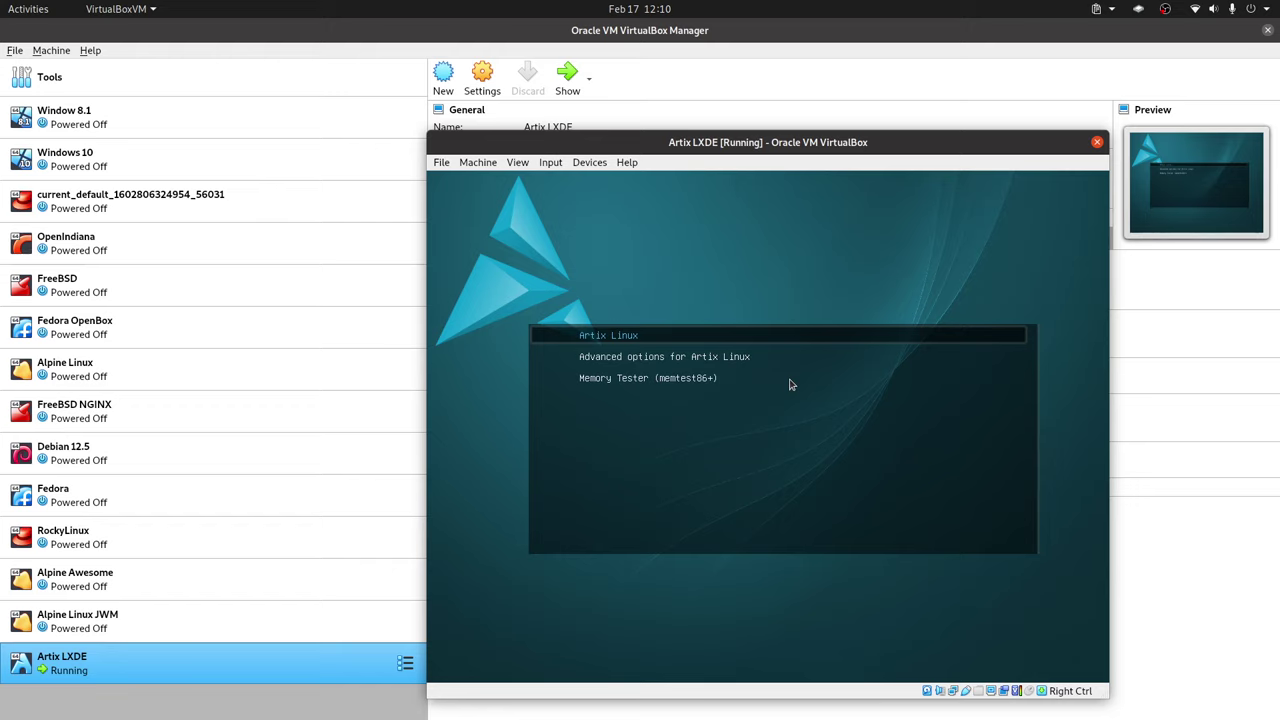
{"action": "key", "text": "Down"}
{"action": "key", "text": "Down"}
{"action": "key", "text": "Up"}
{"action": "key", "text": "Up"}
{"action": "key", "text": "Down"}
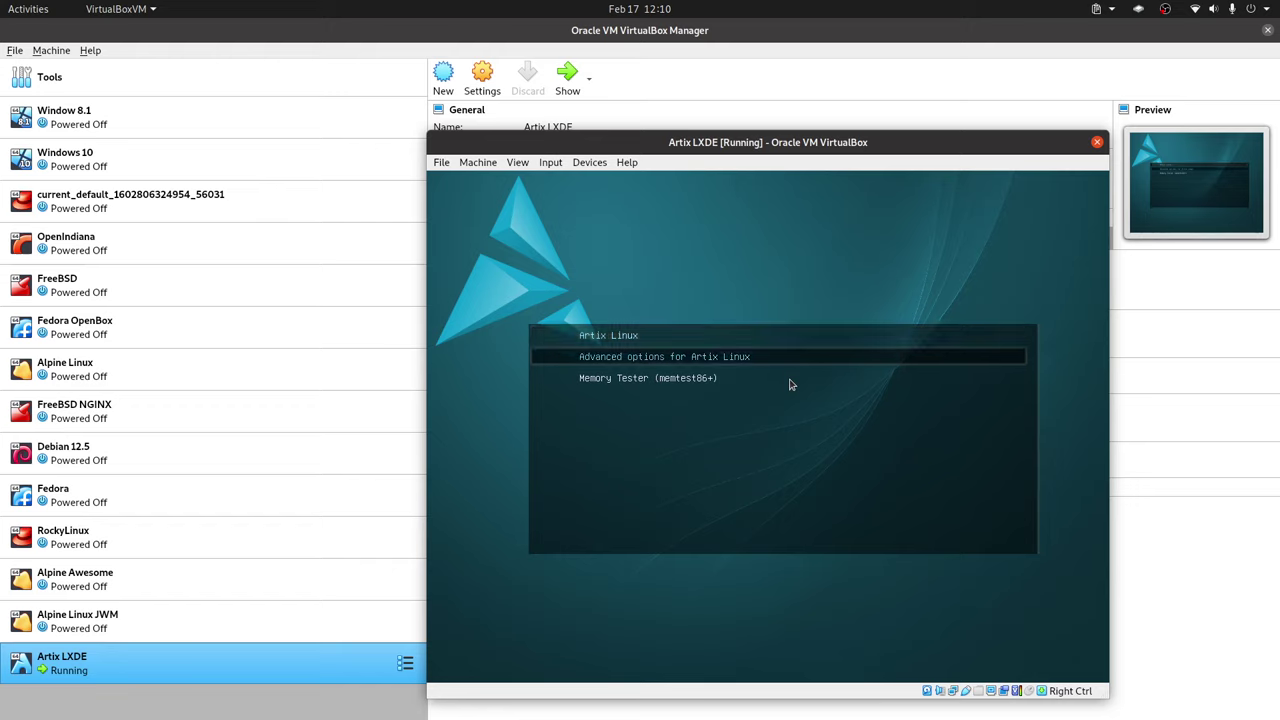
{"action": "key", "text": "Up"}
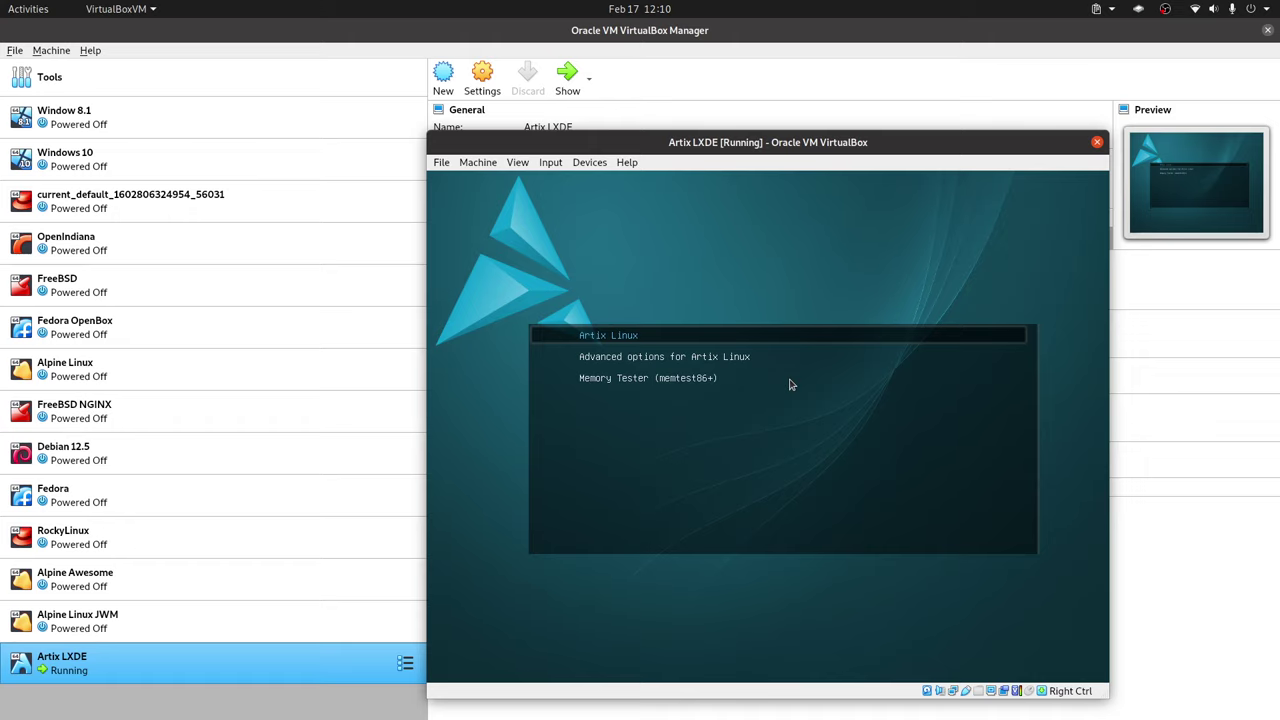
{"action": "key", "text": "Return"}
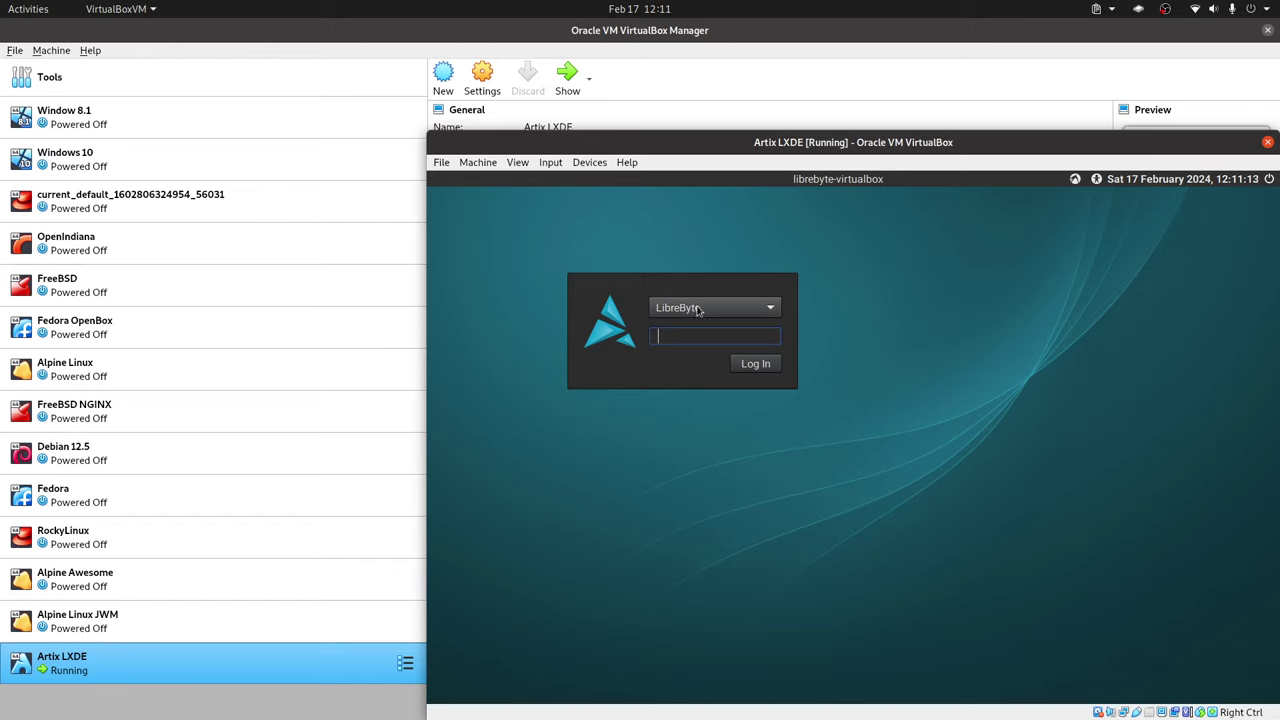
Check that the LXDE session is selected and log in with the new user's password.
{"action": "left_click", "coordinate": [1076, 180]}
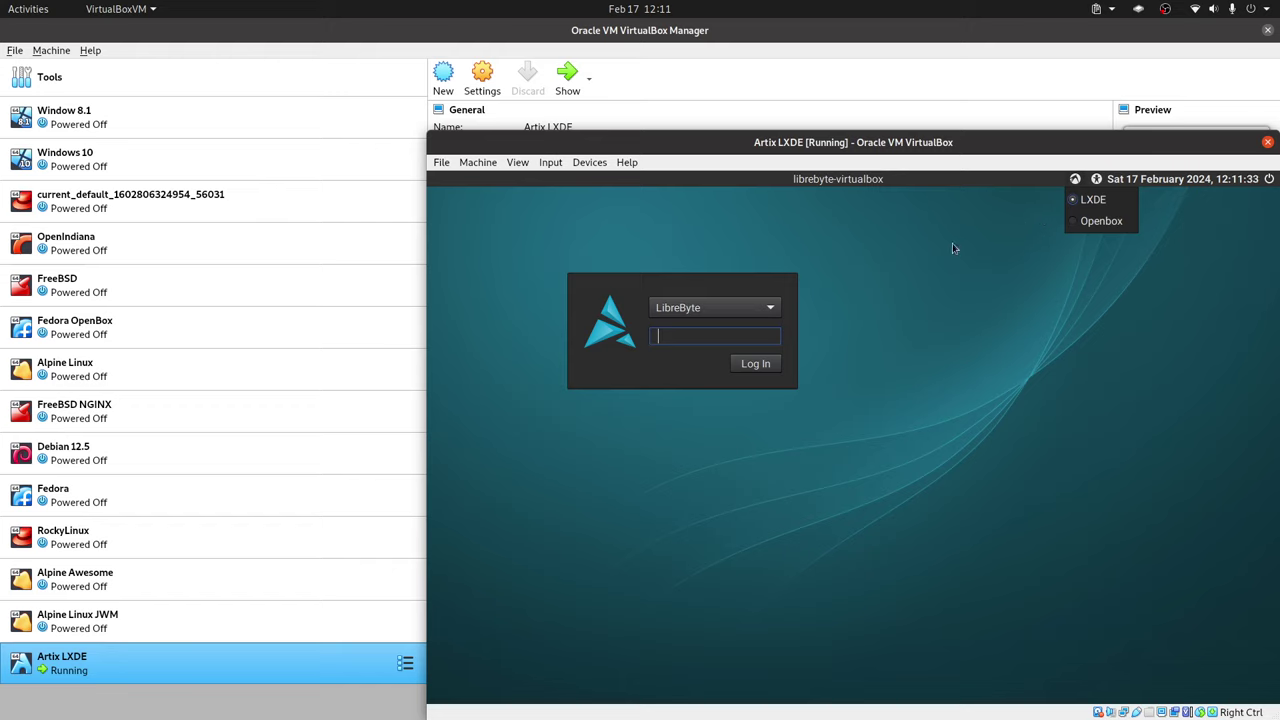
{"action": "left_click", "coordinate": [708, 336]}
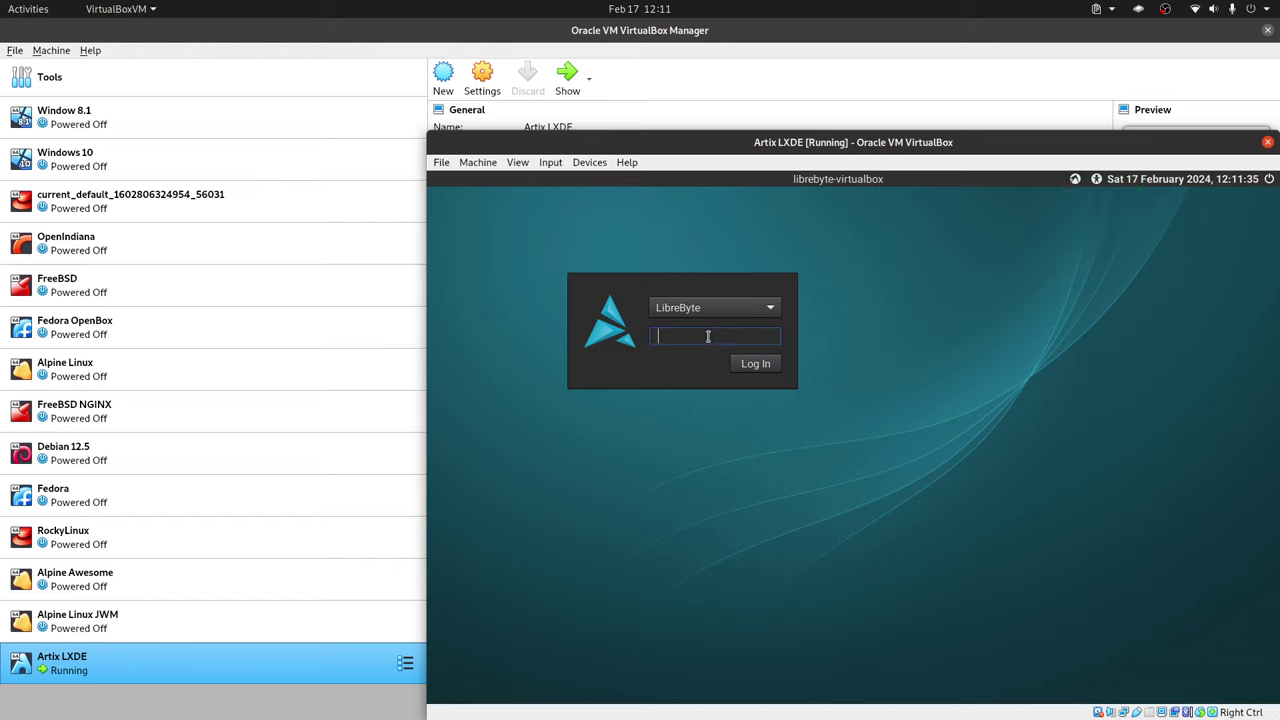
{"action": "type", "text": "•••"}
{"action": "key", "text": "Return"}
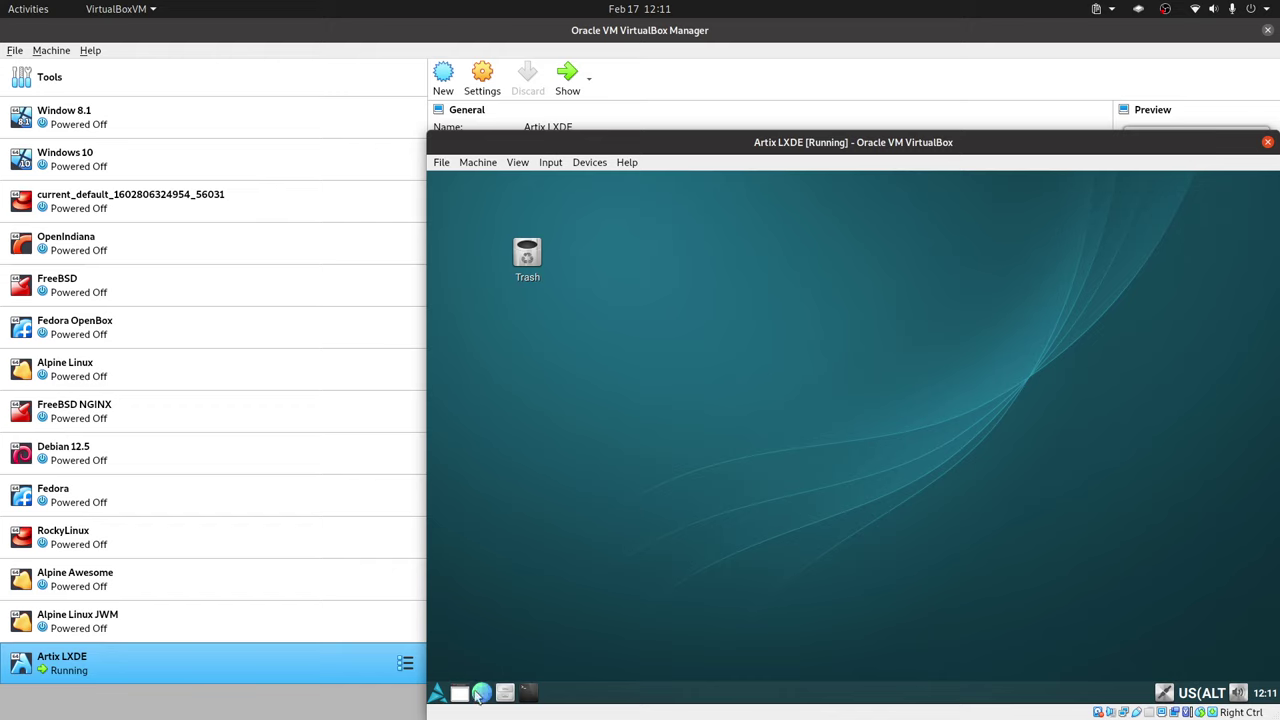
Browse the LXDE start menu categories, close it, and launch a terminal from the taskbar.
{"action": "left_click", "coordinate": [437, 692]}
{"action": "mouse_move", "coordinate": [482, 516]}
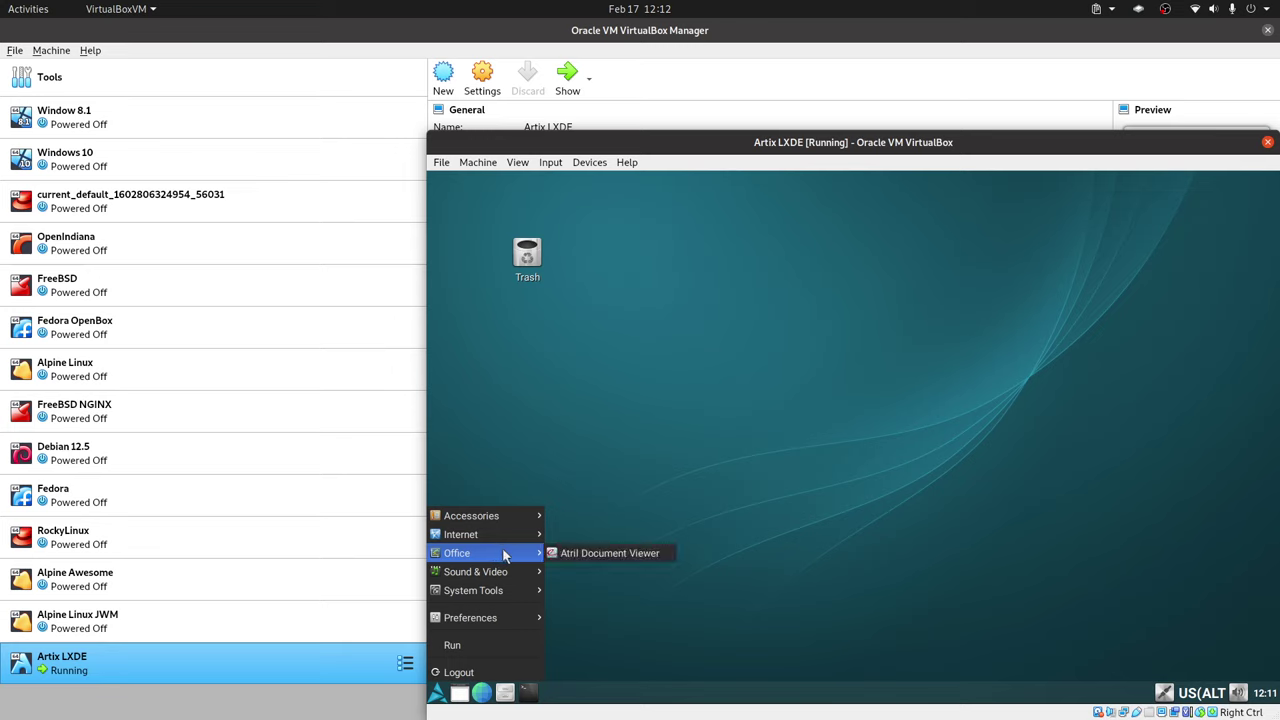
{"action": "mouse_move", "coordinate": [501, 574]}
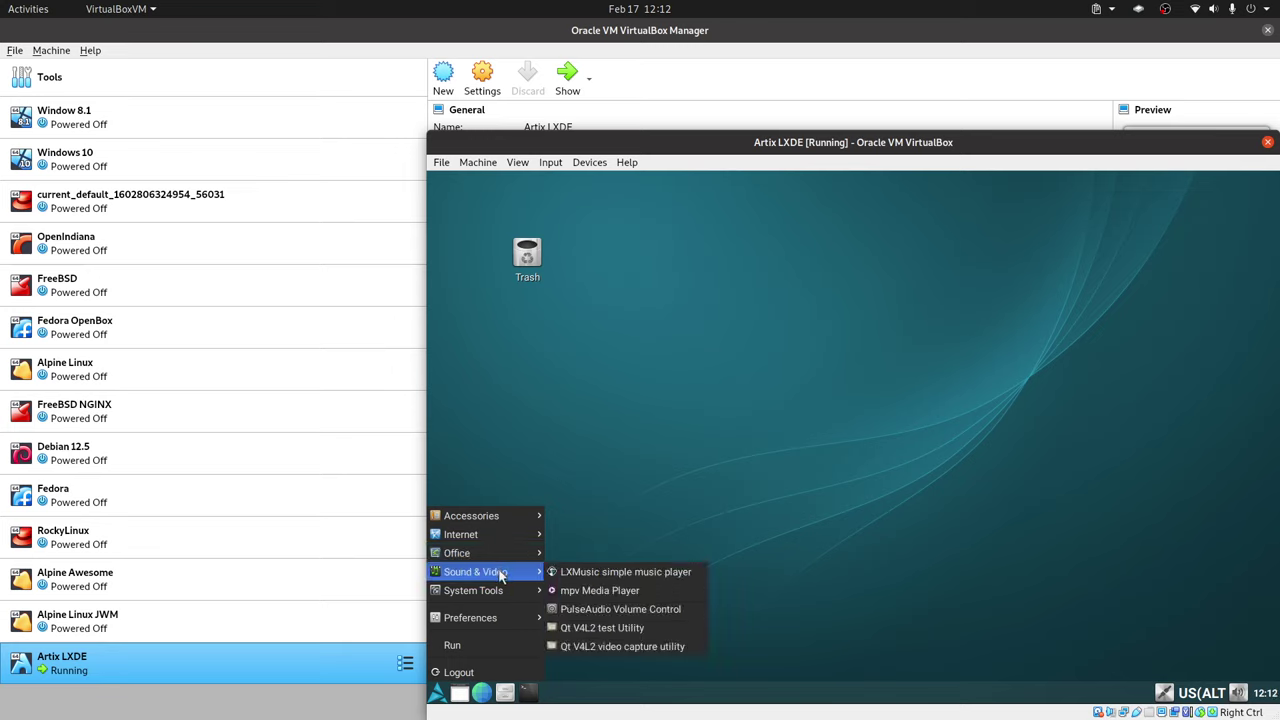
{"action": "mouse_move", "coordinate": [495, 599]}
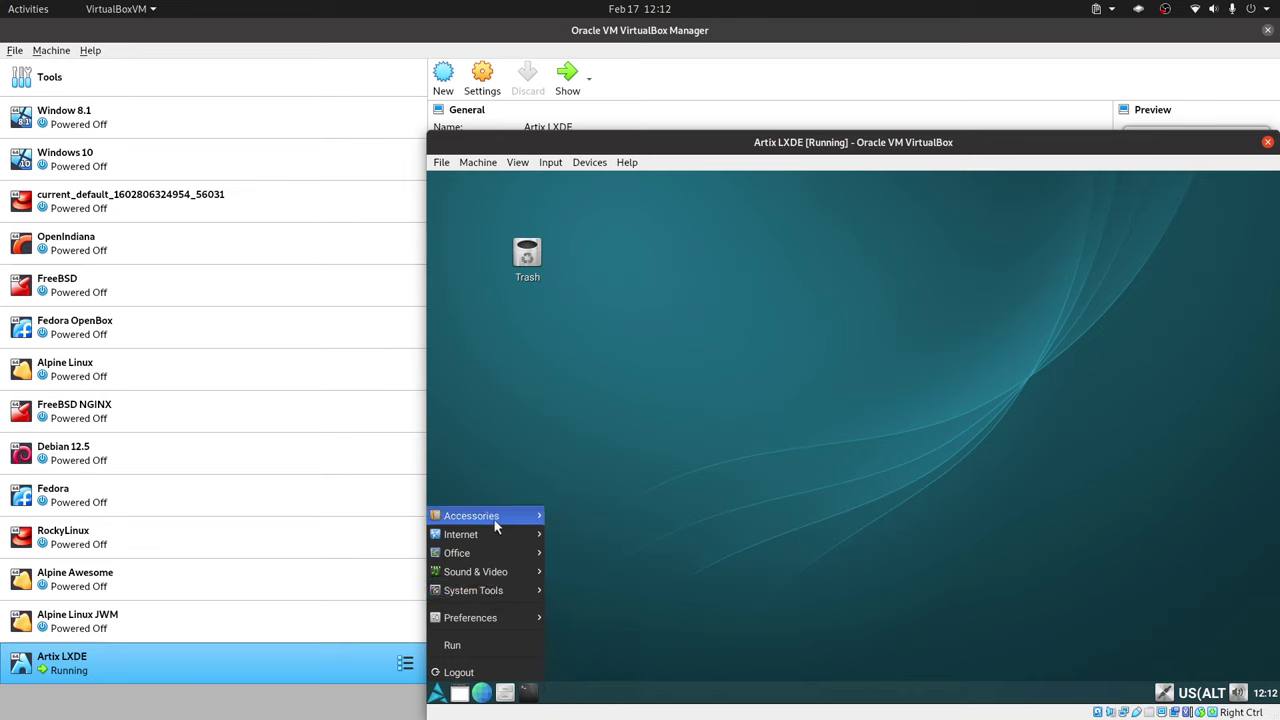
{"action": "left_click", "coordinate": [659, 660]}
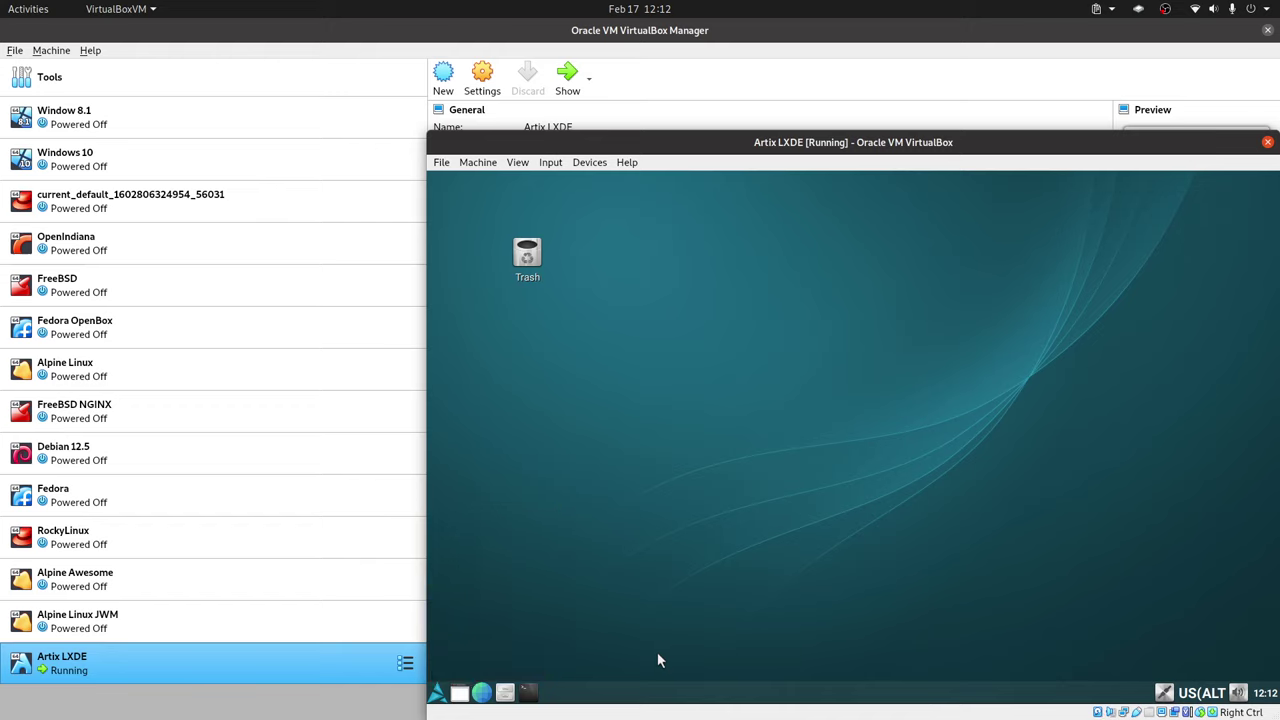
{"action": "left_click", "coordinate": [528, 692]}
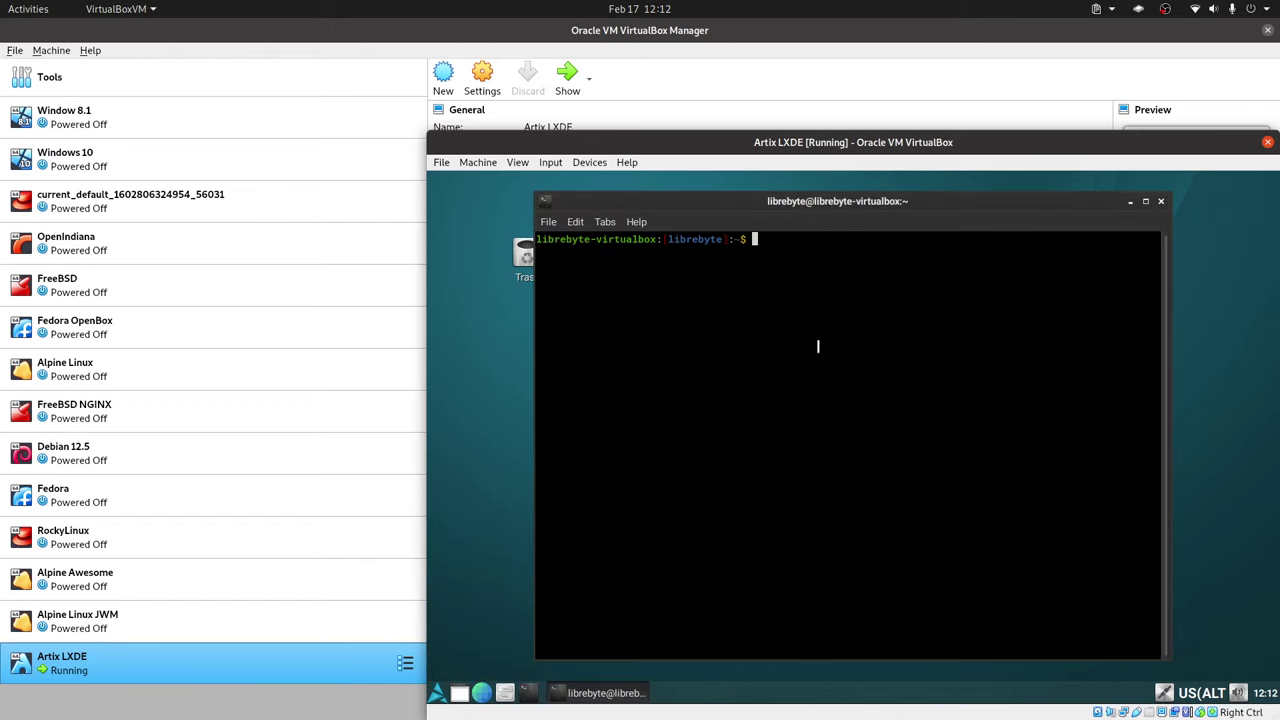
Maximize the terminal, search for btop++ with 'sudo pacman -Ss', then retry it with -Sy.
{"action": "left_click", "coordinate": [1145, 201]}
{"action": "type", "text": "su"}
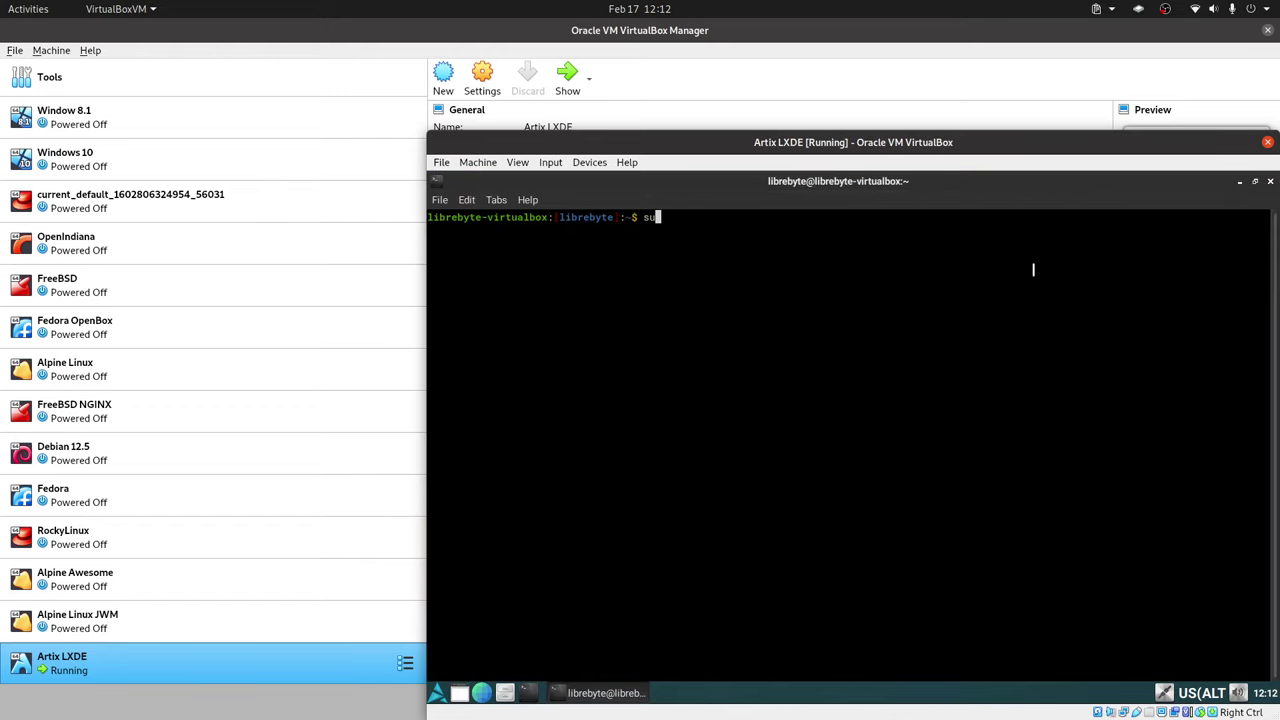
{"action": "type", "text": "do pacman -Ss btop++"}
{"action": "key", "text": "Return"}
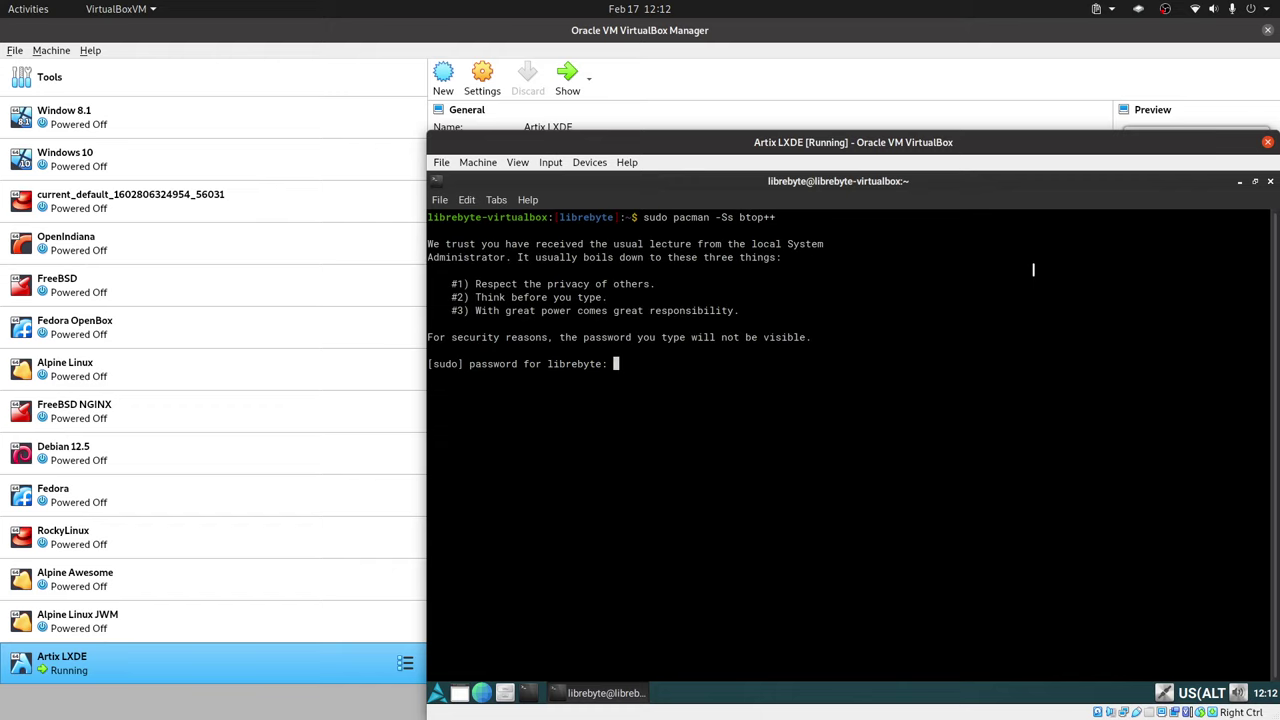
{"action": "key", "text": "Return"}
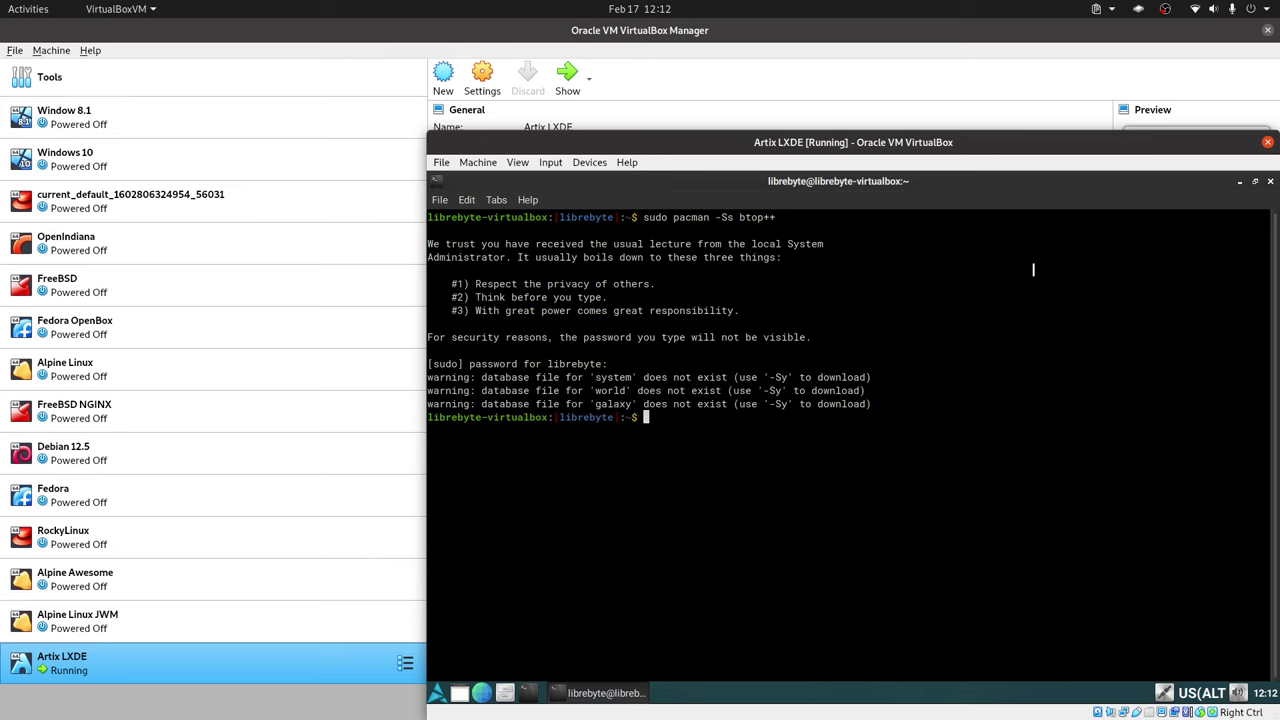
{"action": "key", "text": "Up"}
{"action": "key", "text": "Left"}
{"action": "key", "text": "Left"}
{"action": "key", "text": "Left"}
{"action": "key", "text": "Left"}
{"action": "key", "text": "Left"}
{"action": "key", "text": "Left"}
{"action": "key", "text": "Left"}
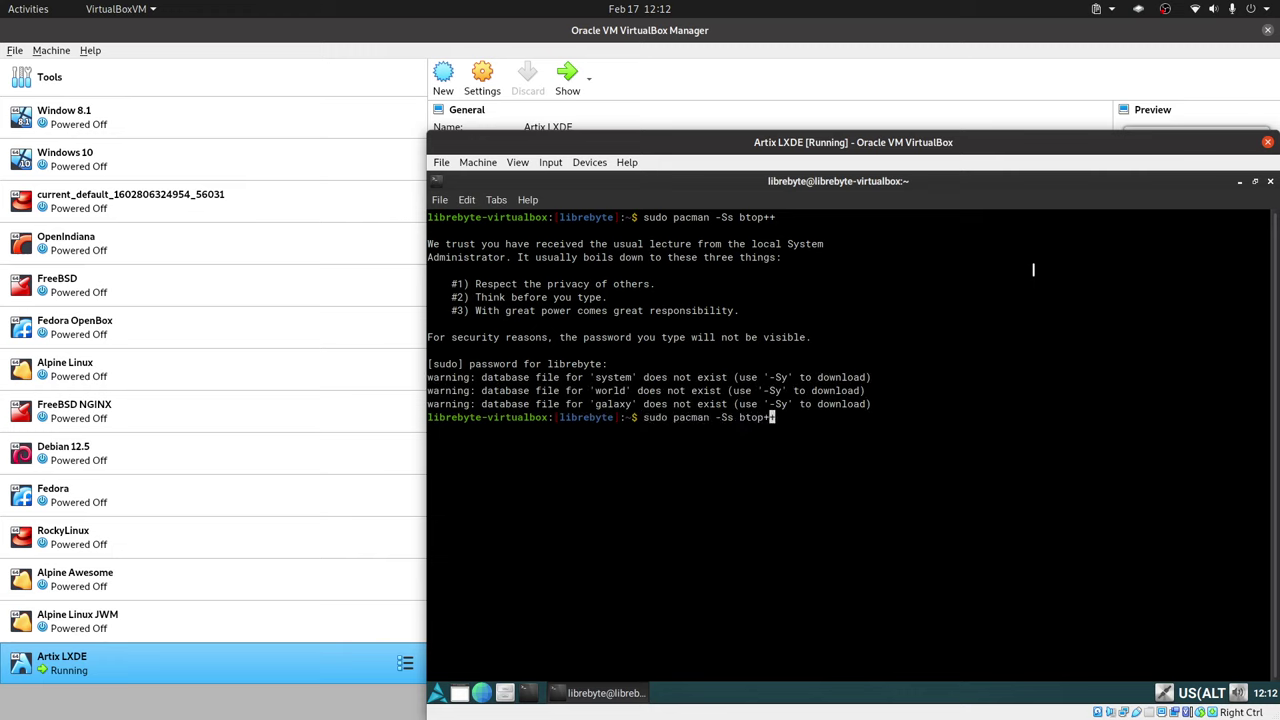
{"action": "key", "text": "BackSpace"}
{"action": "type", "text": "y"}
{"action": "key", "text": "Return"}
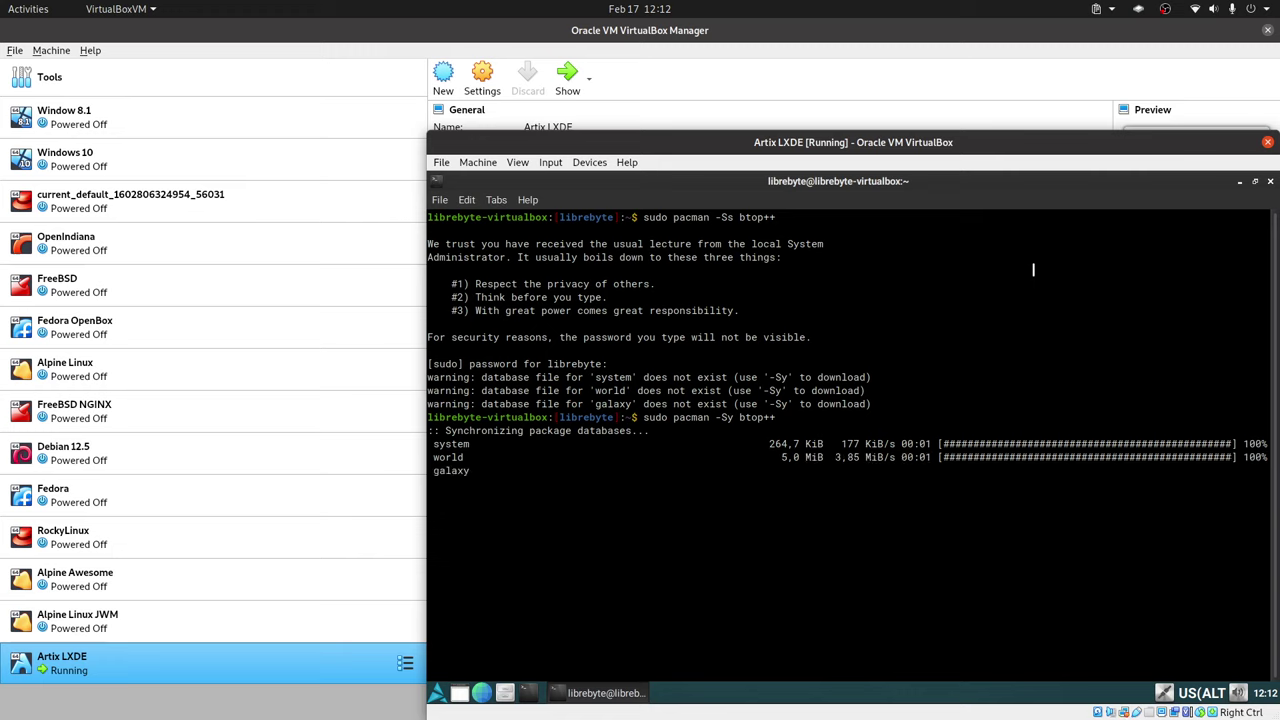
Rerun the package search for btop++ with 'sudo pacman -Ss btop++'.
{"action": "key", "text": "Up"}
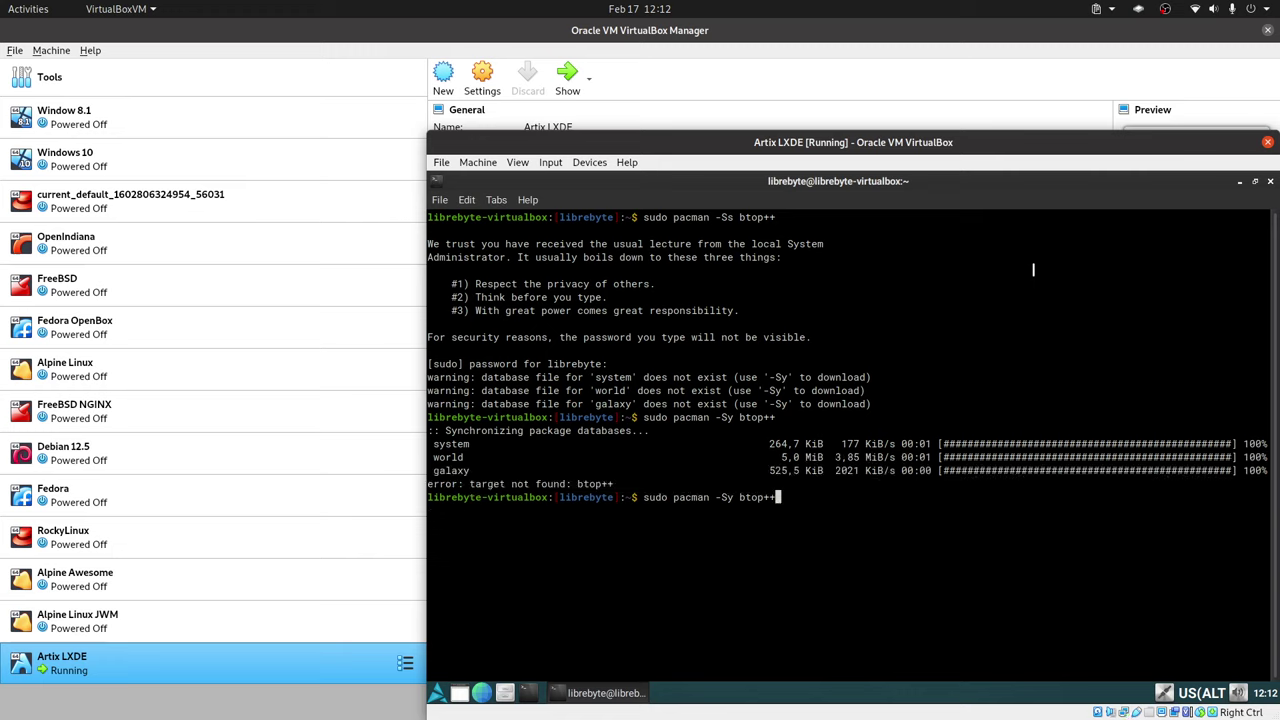
{"action": "key", "text": "Left"}
{"action": "key", "text": "Left"}
{"action": "key", "text": "Left"}
{"action": "key", "text": "Left"}
{"action": "key", "text": "Left"}
{"action": "key", "text": "Left"}
{"action": "key", "text": "Left"}
{"action": "key", "text": "BackSpace"}
{"action": "type", "text": "s"}
{"action": "key", "text": "Return"}
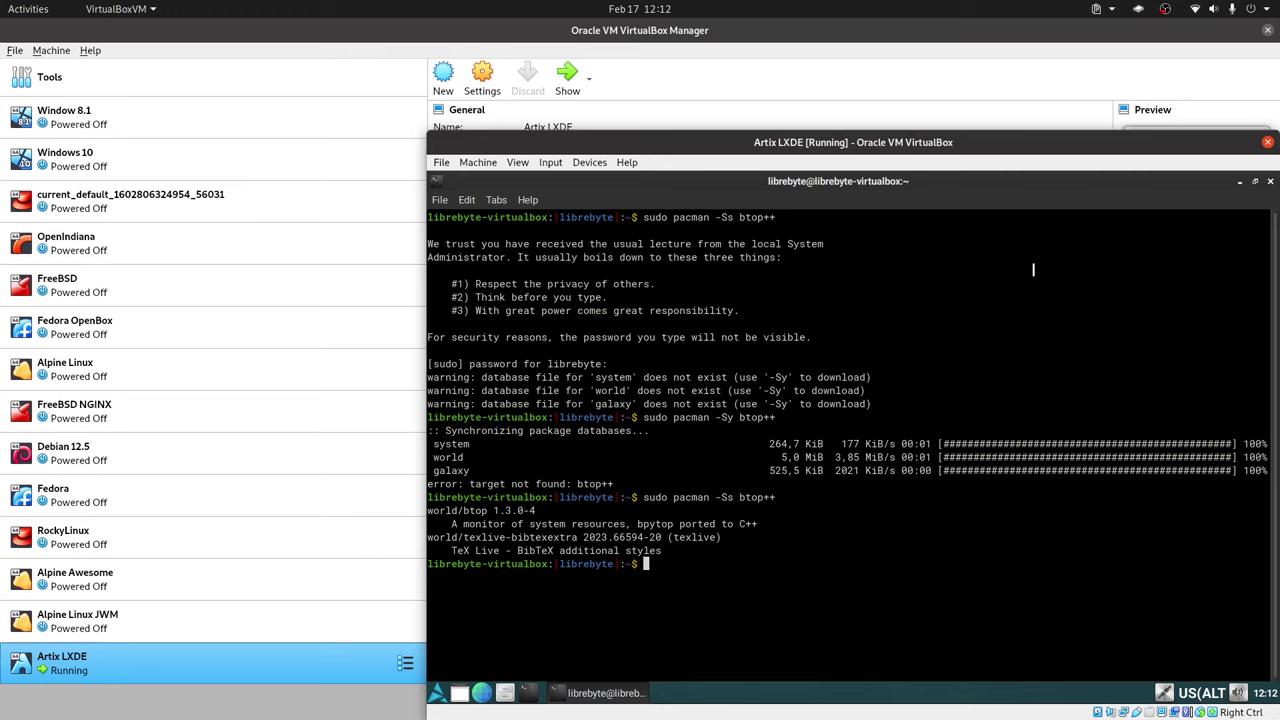
Install btop with 'sudo pacman -S btop', confirm with Y, and restore the terminal window.
{"action": "type", "text": "sc"}
{"action": "key", "text": "BackSpace"}
{"action": "key", "text": "BackSpace"}
{"action": "type", "text": "sudo a"}
{"action": "key", "text": "BackSpace"}
{"action": "type", "text": "pa"}
{"action": "type", "text": "an -Sy"}
{"action": "key", "text": "BackSpace"}
{"action": "key", "text": "BackSpace"}
{"action": "type", "text": "btop"}
{"action": "key", "text": "Return"}
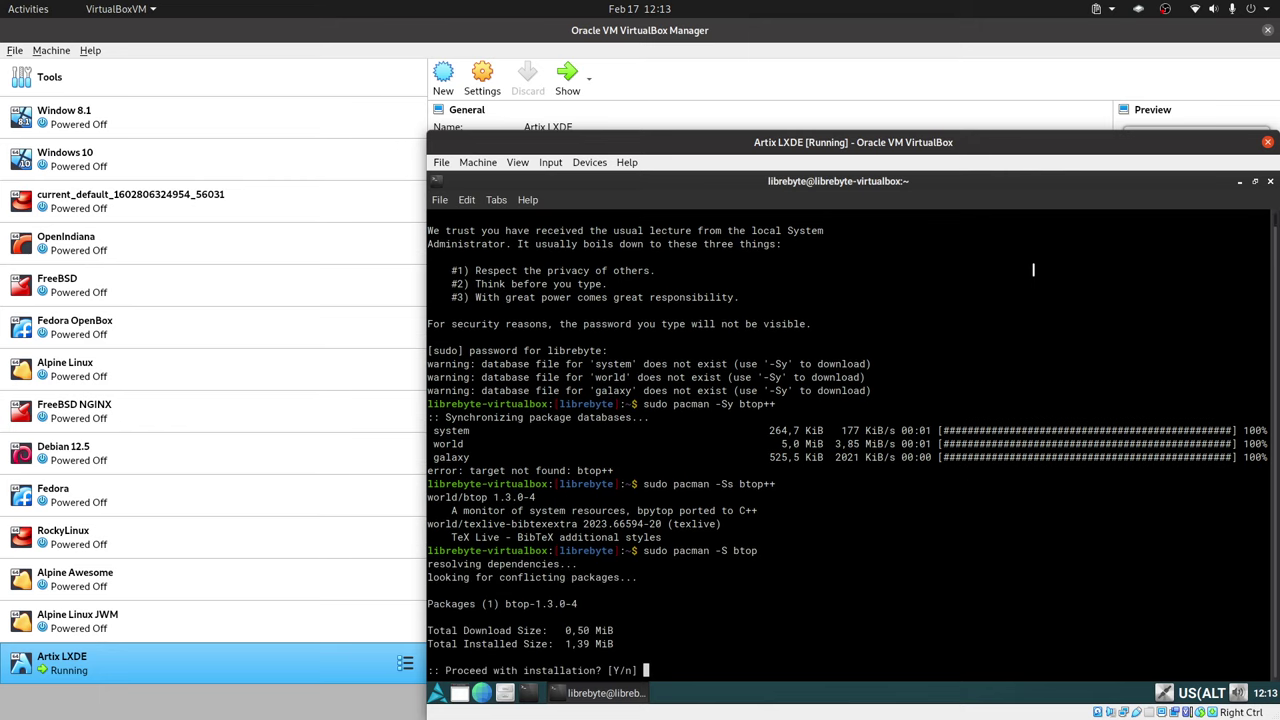
{"action": "key", "text": "Return"}
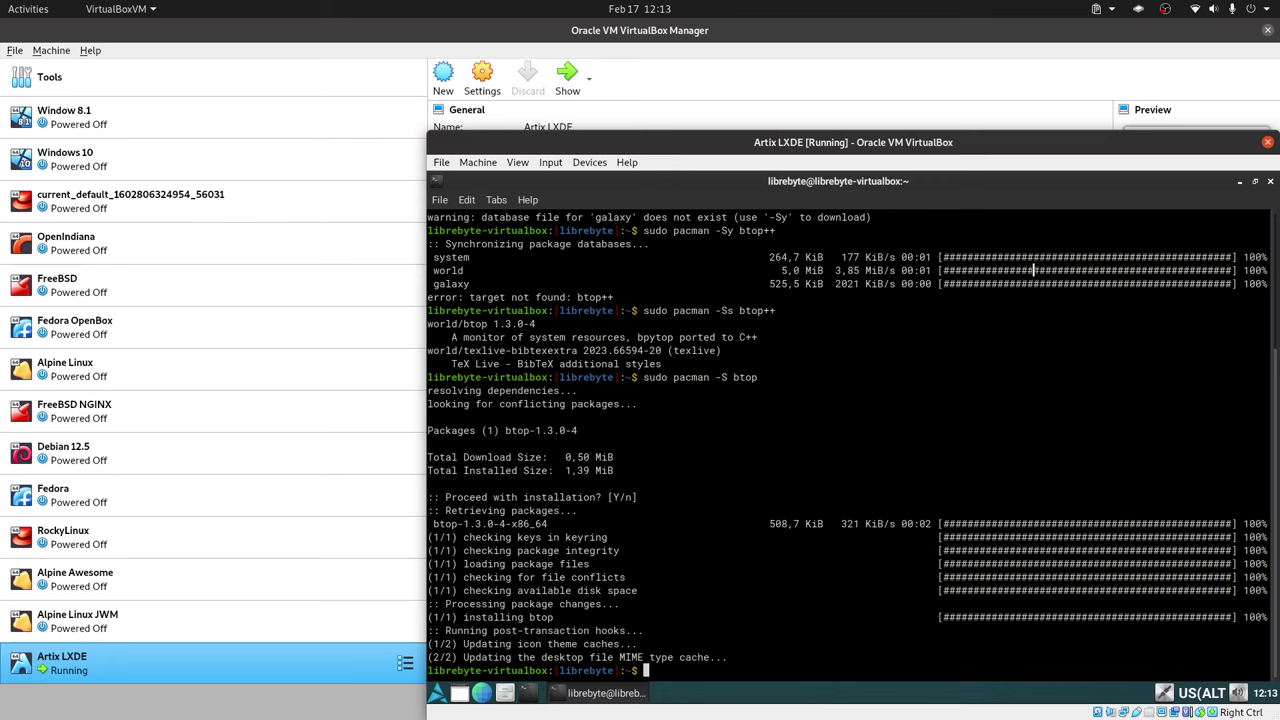
{"action": "left_click", "coordinate": [1255, 181]}
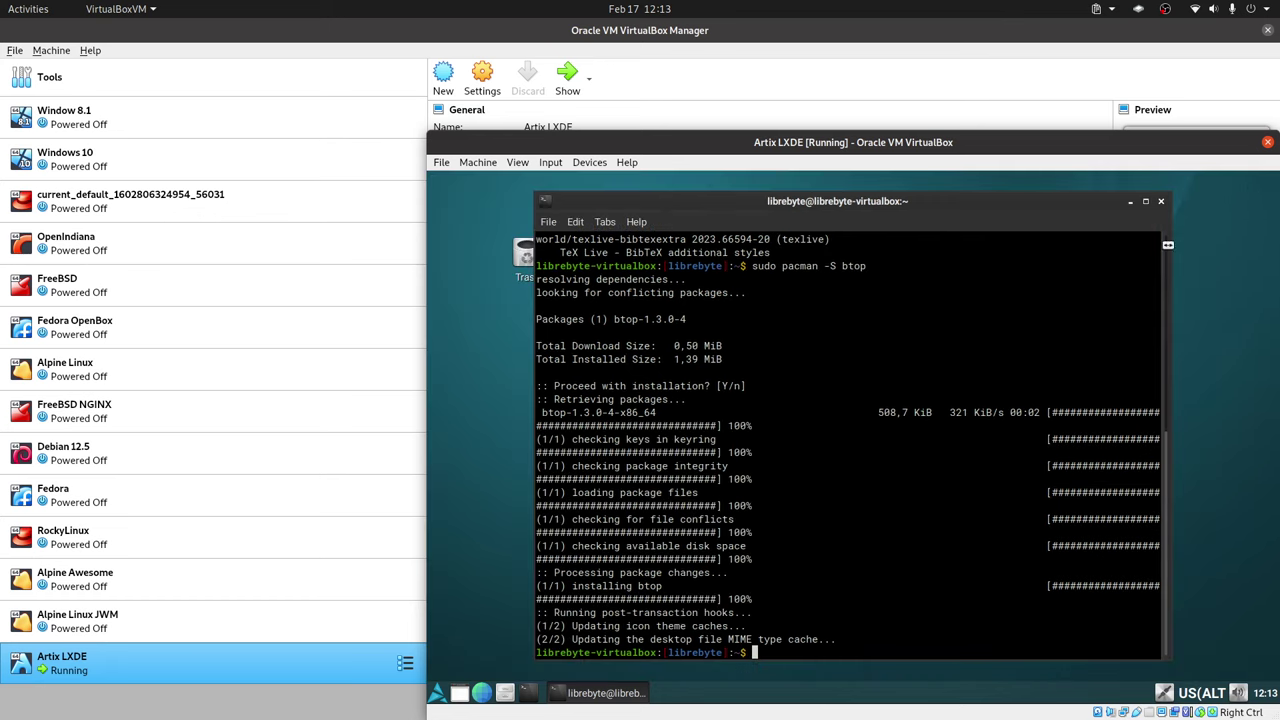
Start btop in the guest terminal, then briefly browse and close the LXDE applications menu.
{"action": "type", "text": "btop"}
{"action": "key", "text": "Return"}
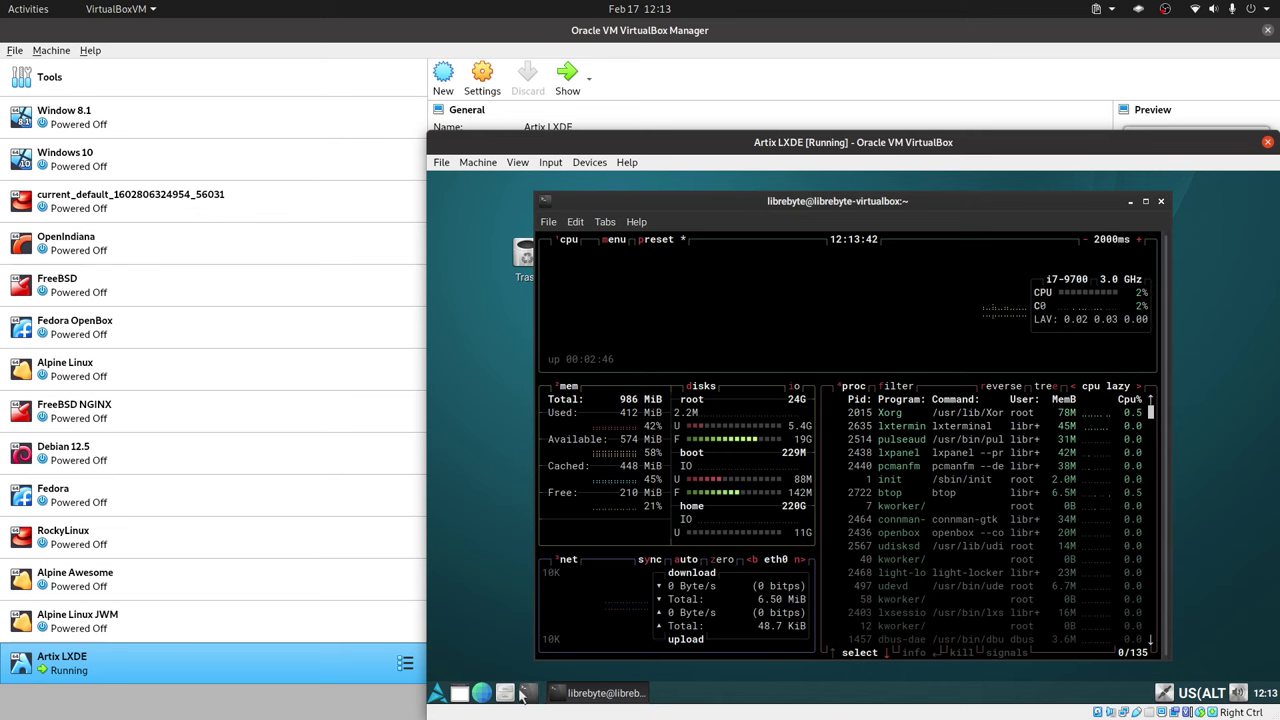
{"action": "left_click", "coordinate": [437, 693]}
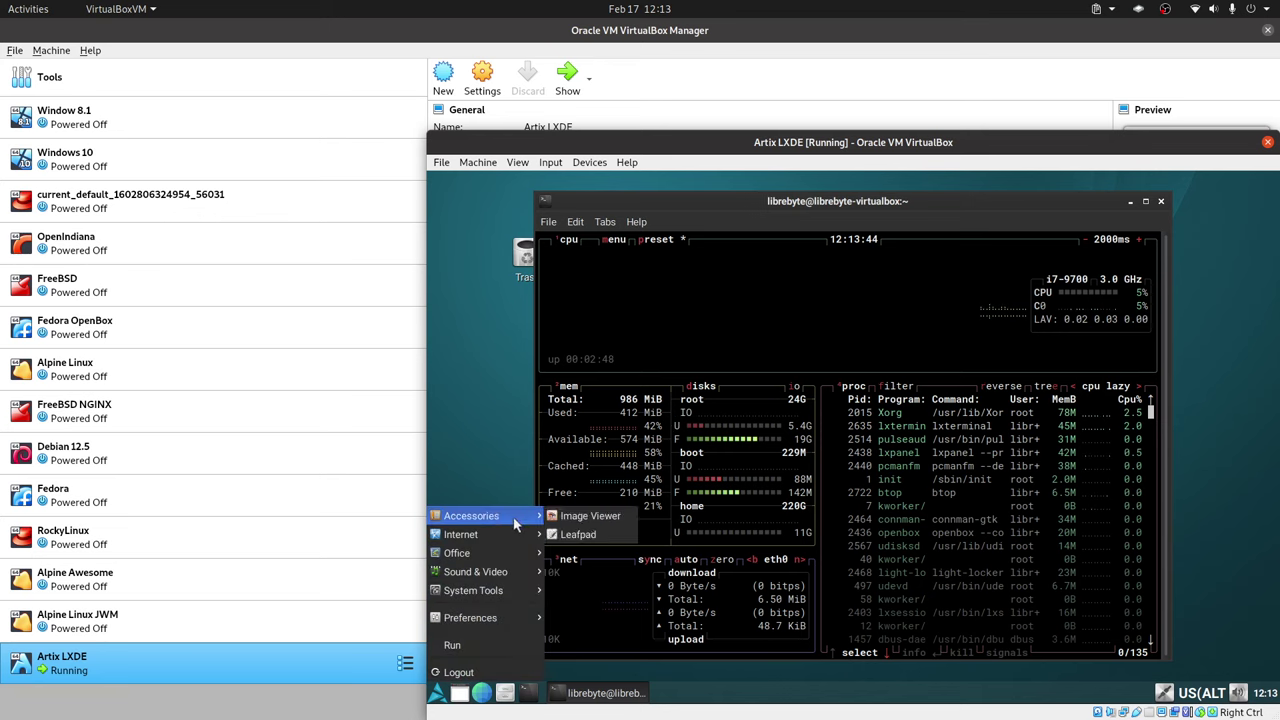
{"action": "mouse_move", "coordinate": [503, 537]}
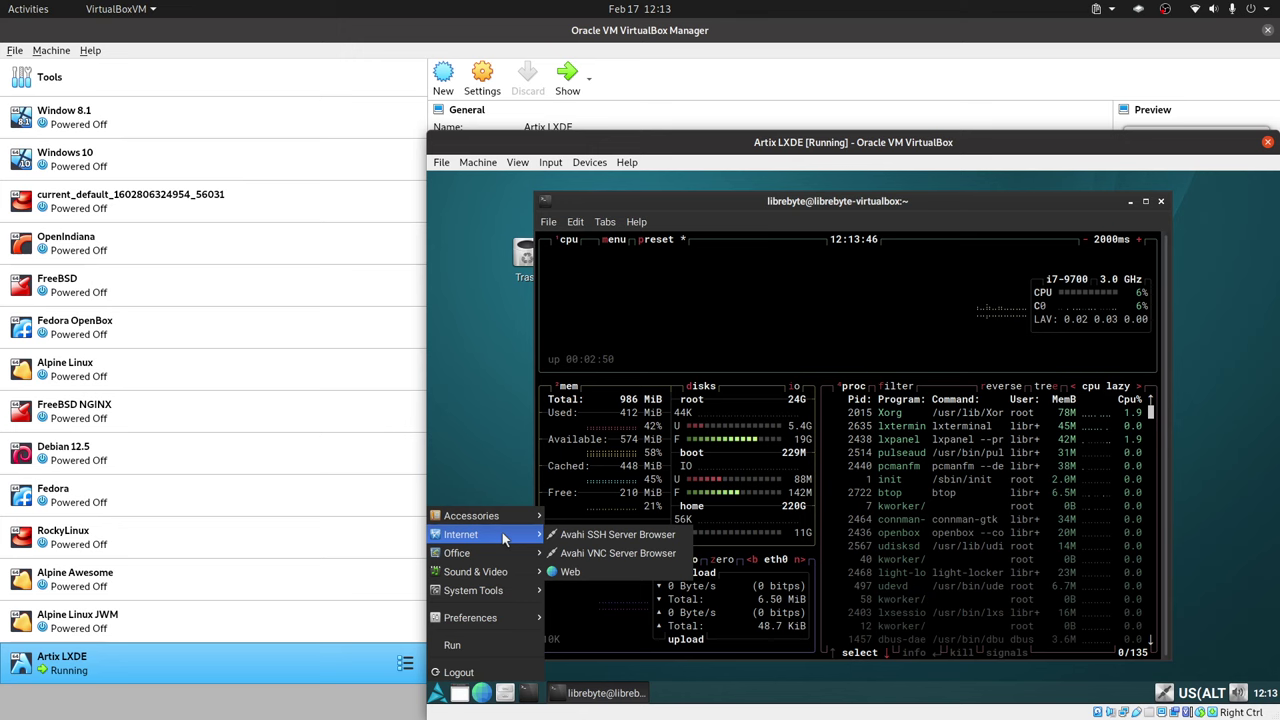
{"action": "left_click", "coordinate": [488, 293]}
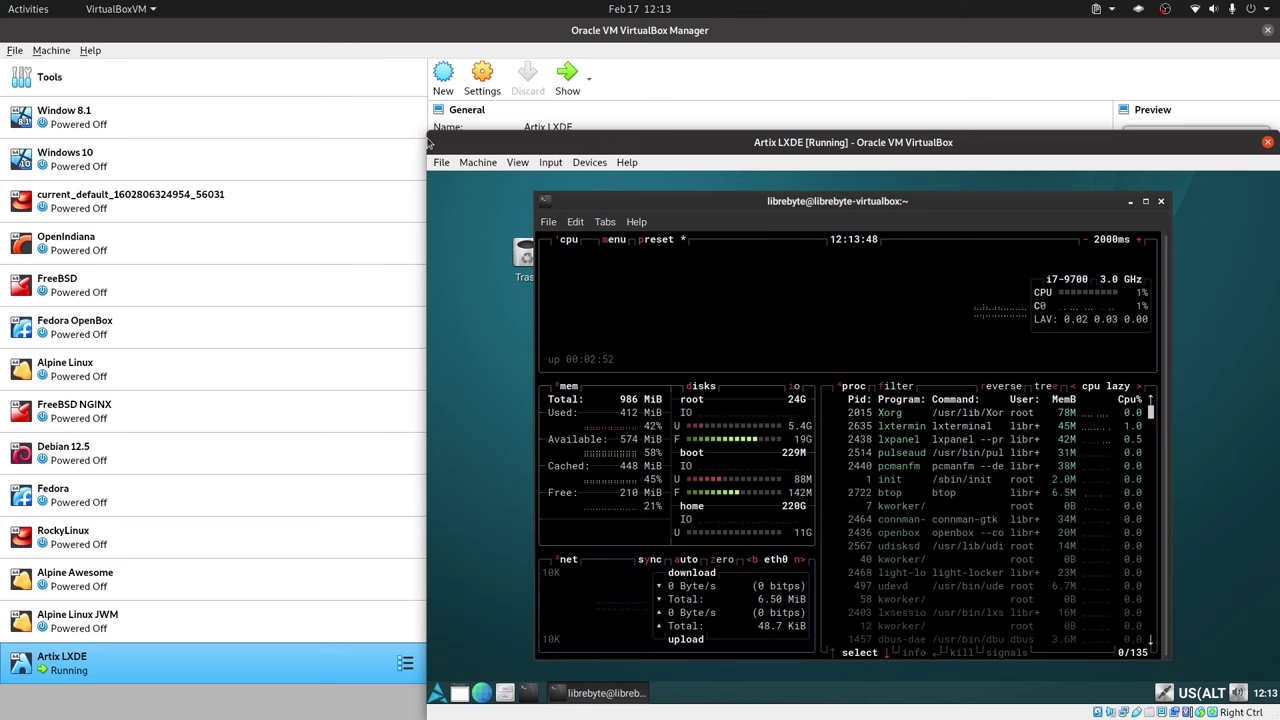
Drag the VM window's corner to enlarge it, then choose Preferences > Monitor Settings in LXDE.
{"action": "left_click_drag", "start_coordinate": [428, 143], "coordinate": [350, 108]}
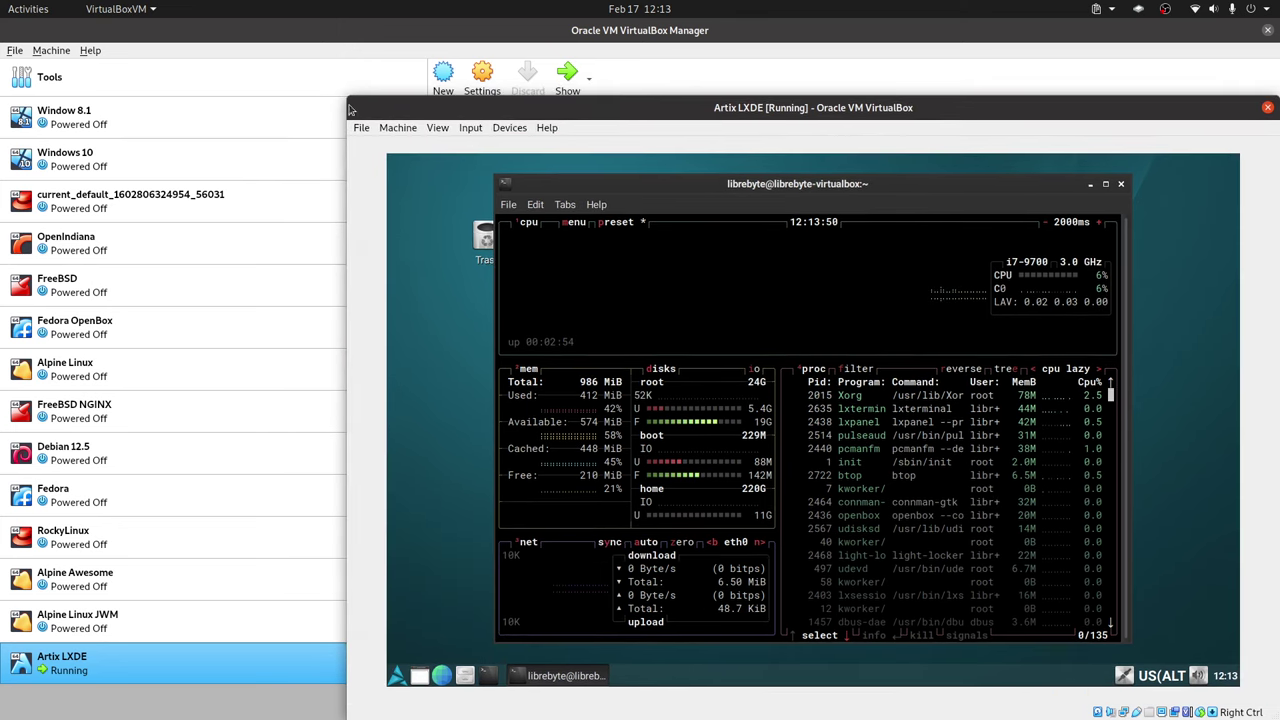
{"action": "left_click", "coordinate": [408, 430]}
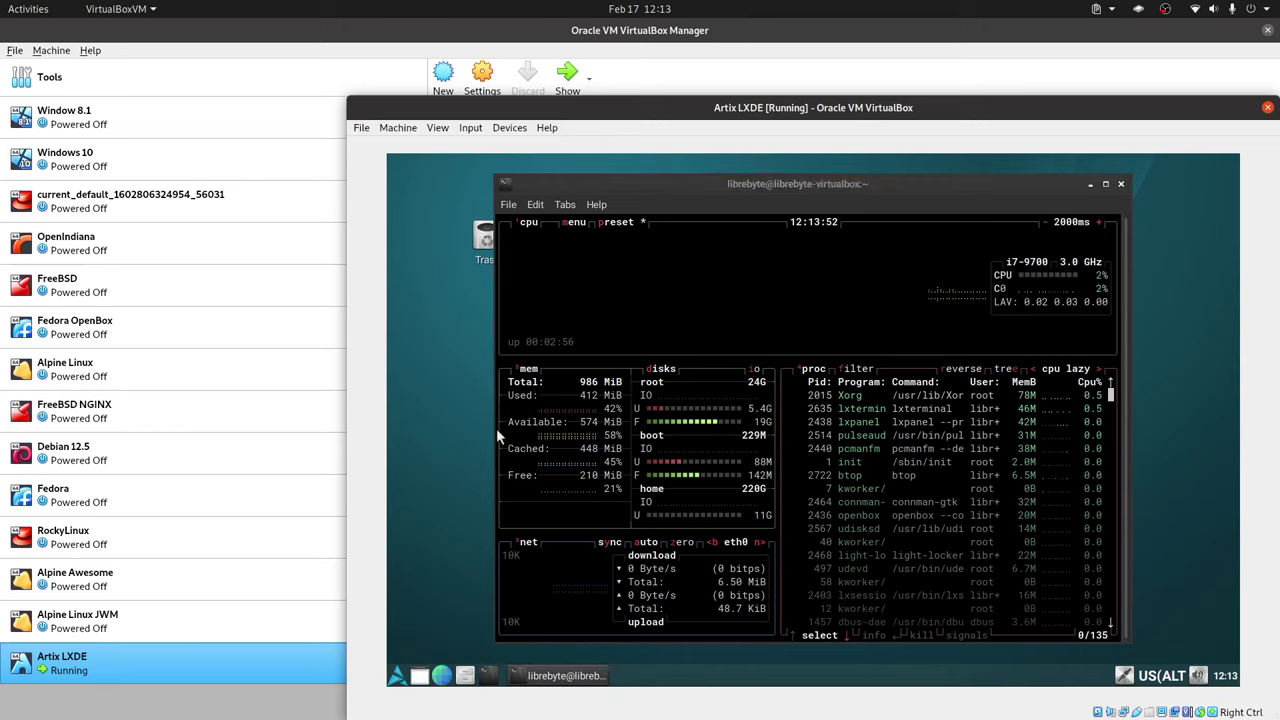
{"action": "left_click", "coordinate": [397, 676]}
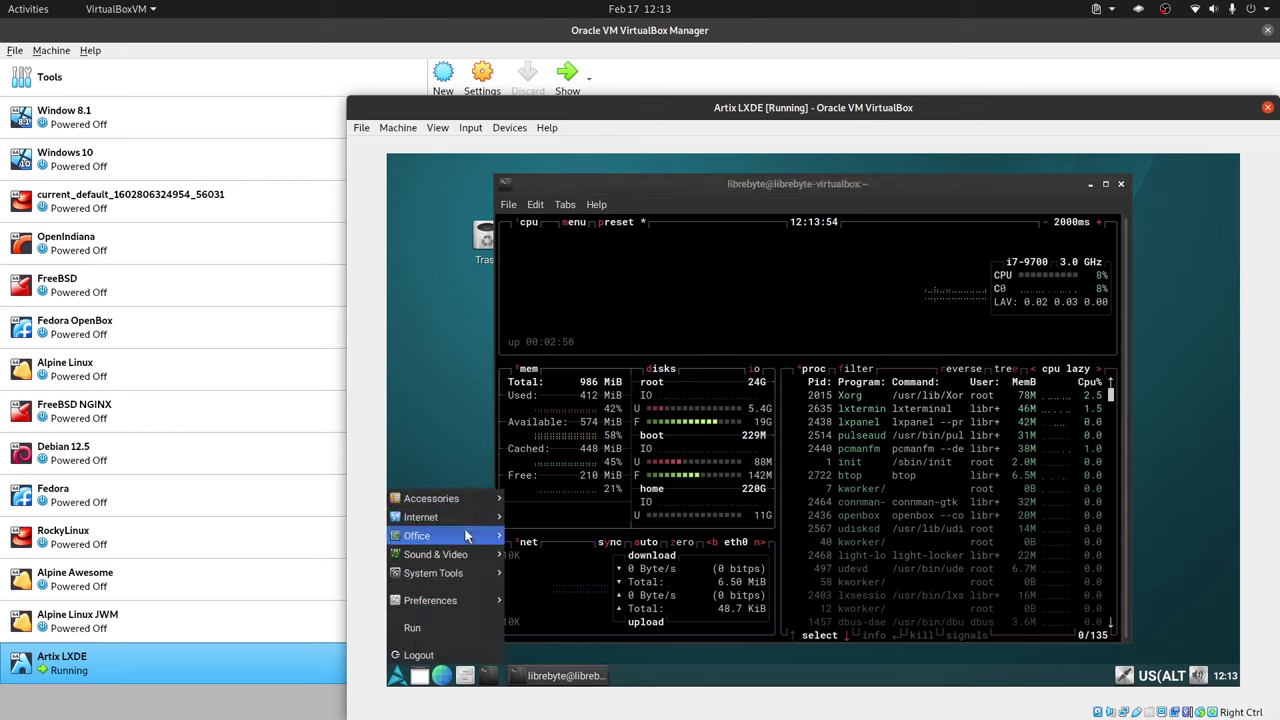
{"action": "mouse_move", "coordinate": [481, 572]}
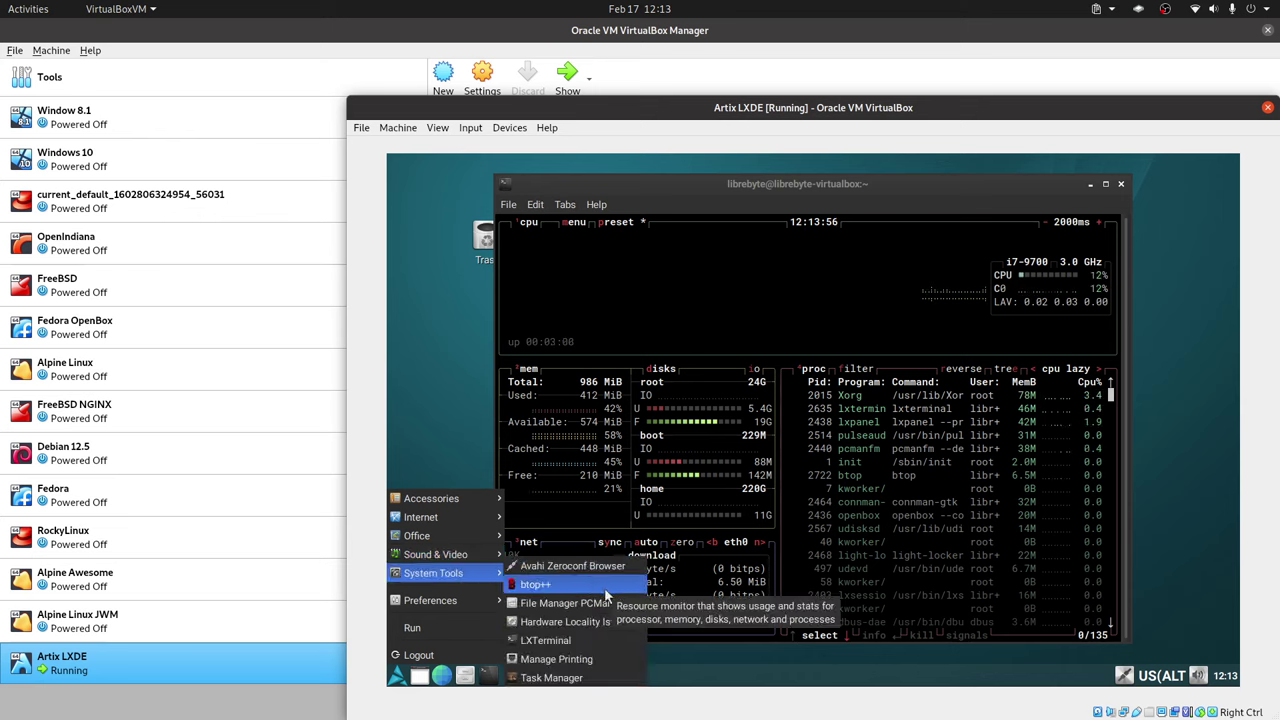
{"action": "mouse_move", "coordinate": [460, 600]}
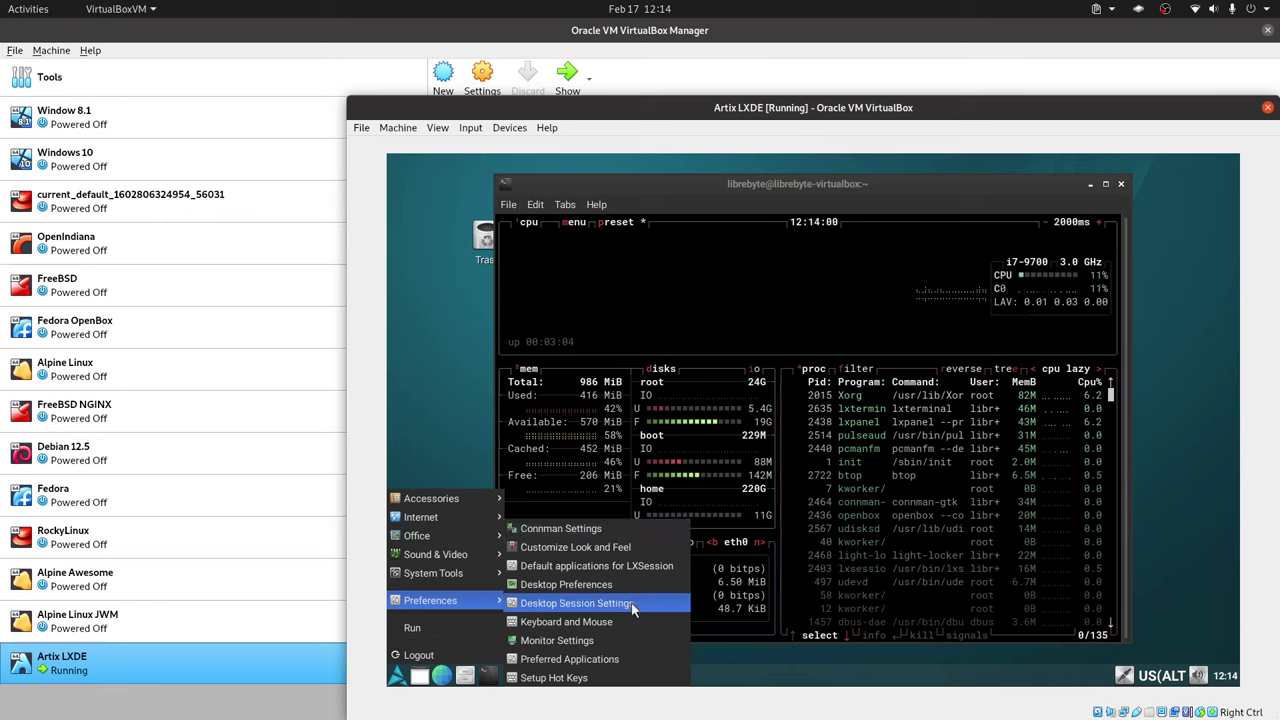
{"action": "left_click", "coordinate": [621, 641]}
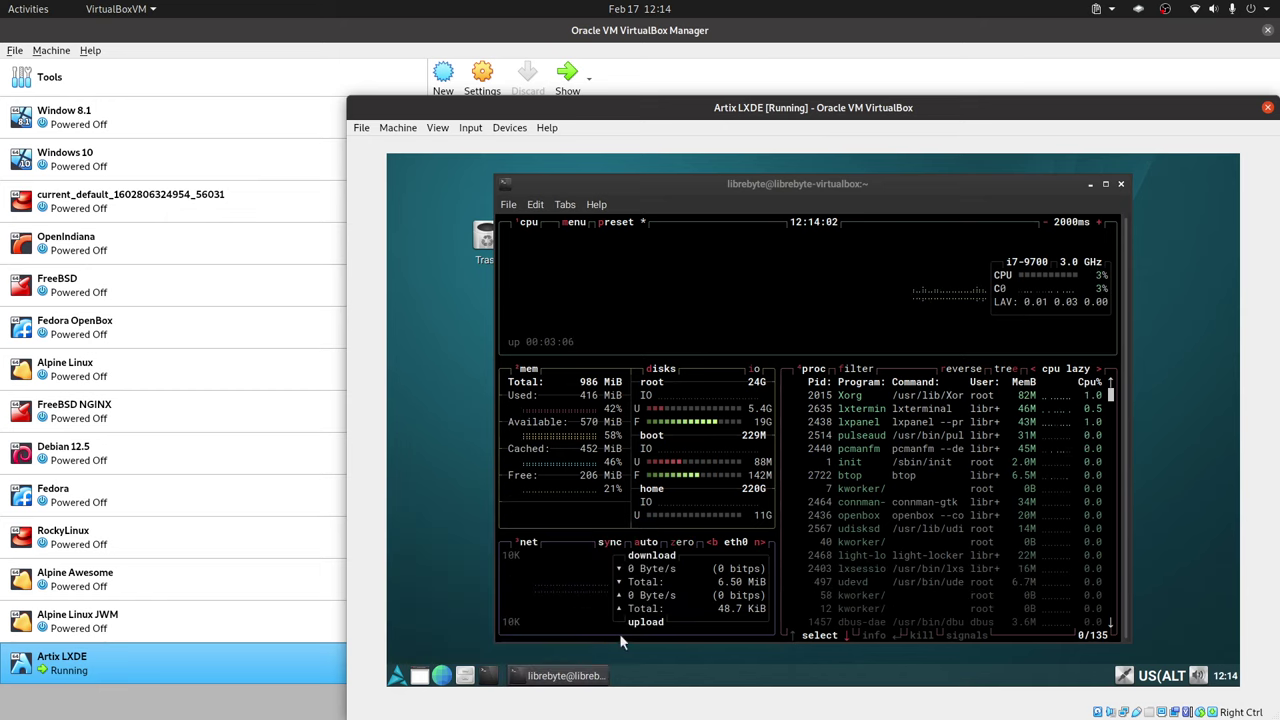
Apply, keep and save the 1920x1080 resolution, then move the btop window right and down.
{"action": "left_click", "coordinate": [834, 420]}
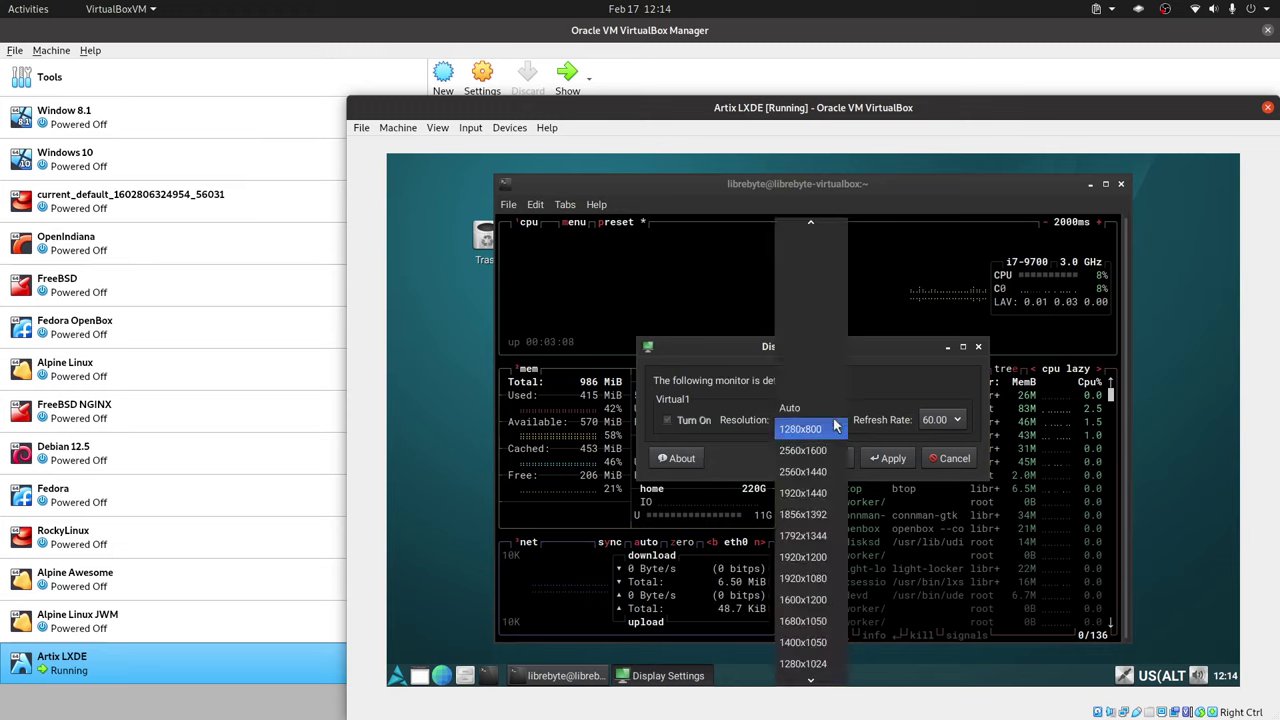
{"action": "left_click", "coordinate": [828, 584]}
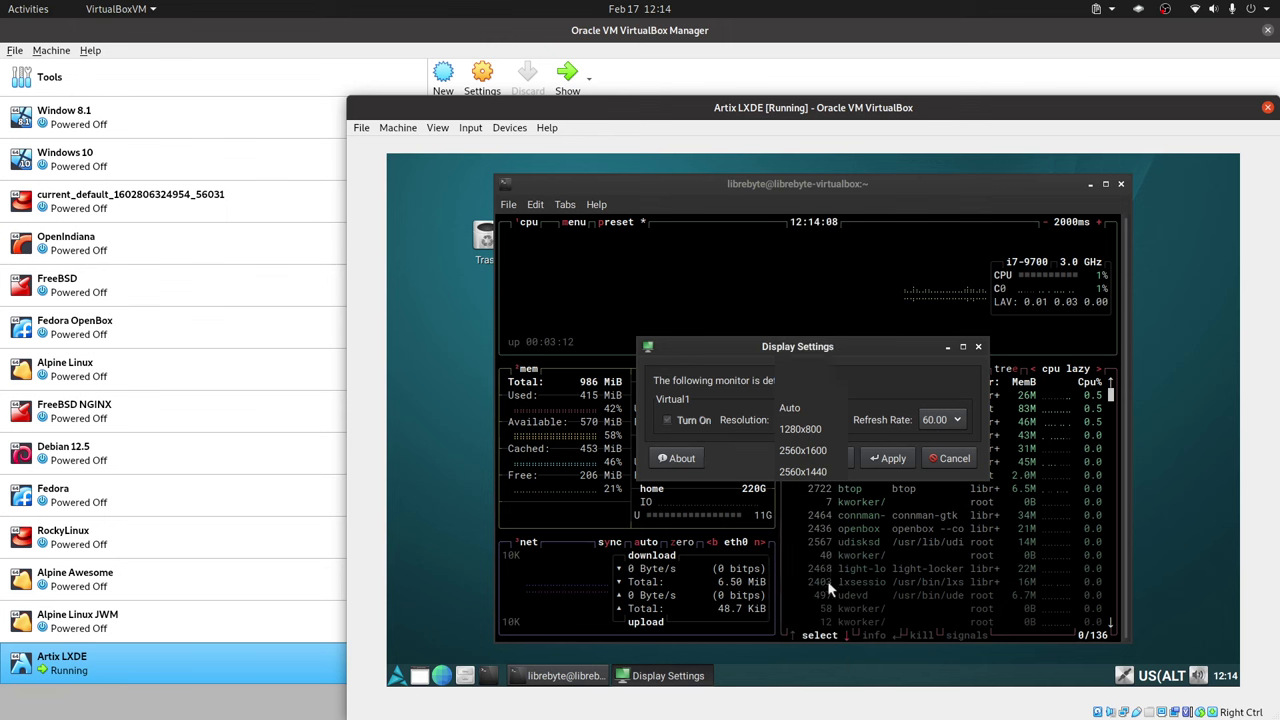
{"action": "left_click", "coordinate": [892, 459]}
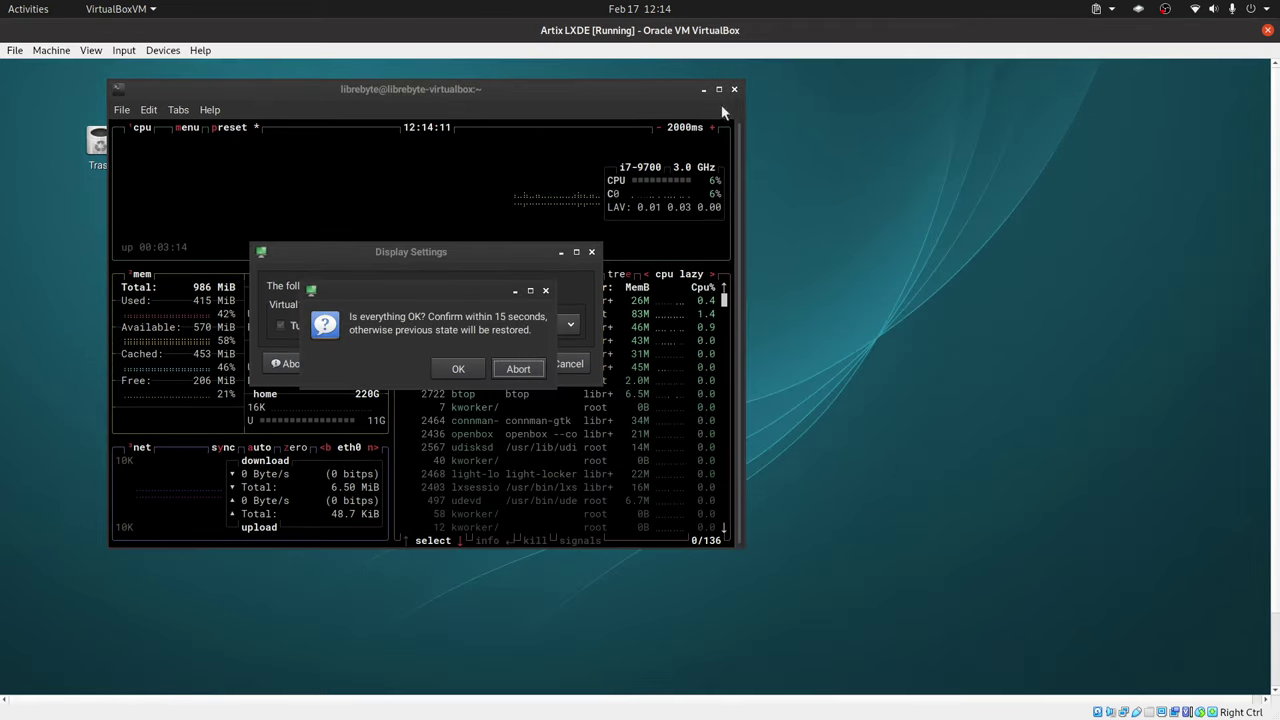
{"action": "left_click", "coordinate": [458, 368]}
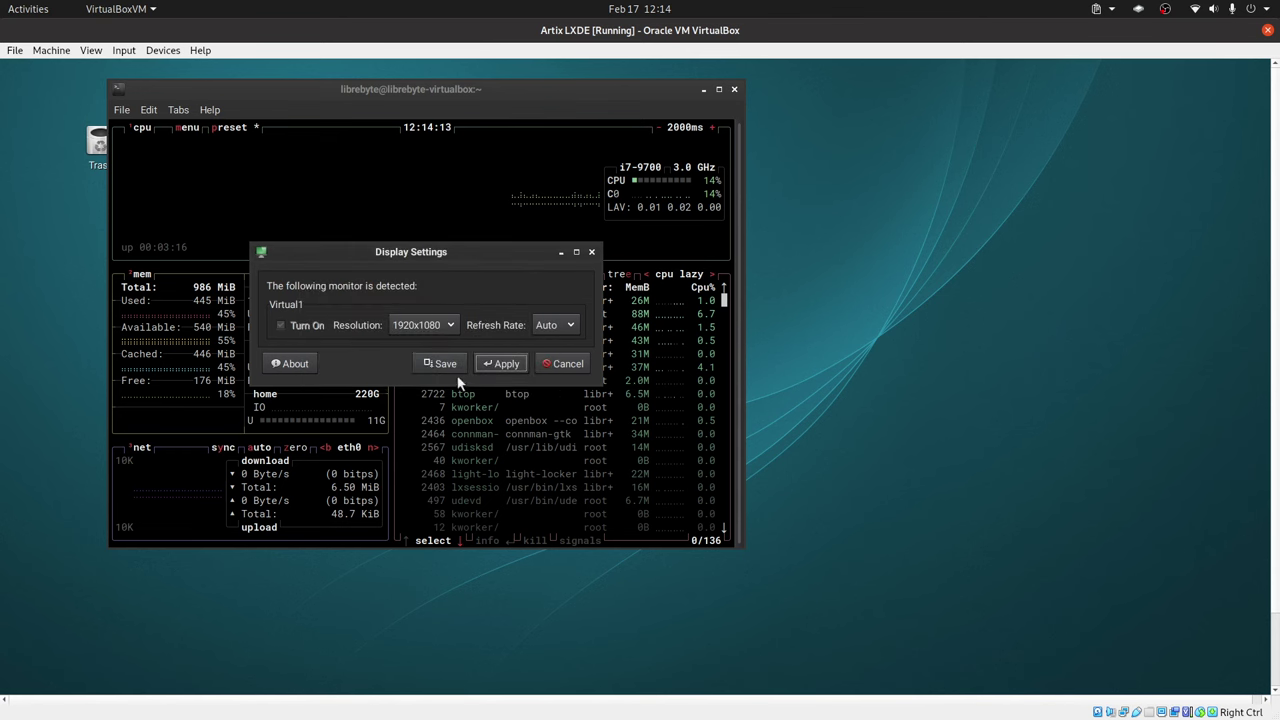
{"action": "left_click", "coordinate": [443, 364]}
{"action": "left_click", "coordinate": [475, 368]}
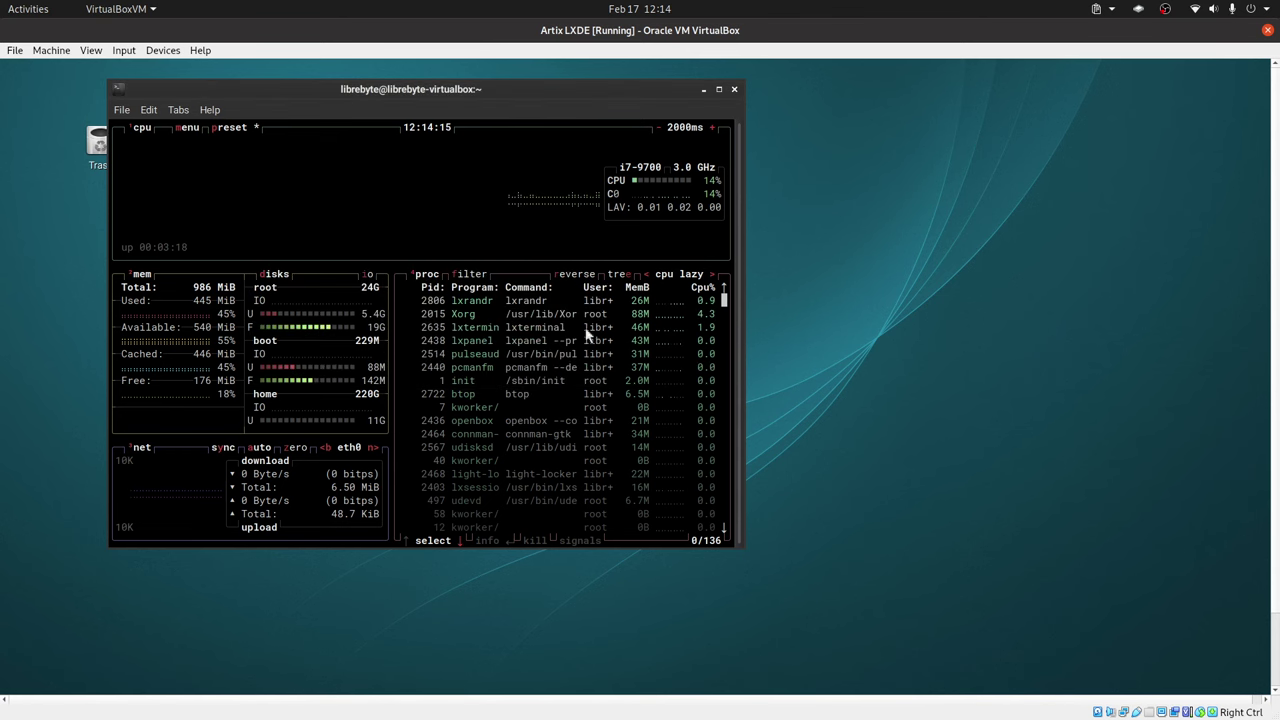
{"action": "left_click_drag", "start_coordinate": [620, 88], "coordinate": [990, 100]}
Switch the VM to full screen and shrink the btop terminal into the desktop's top-right corner.
{"action": "key", "text": "Control_R+f"}
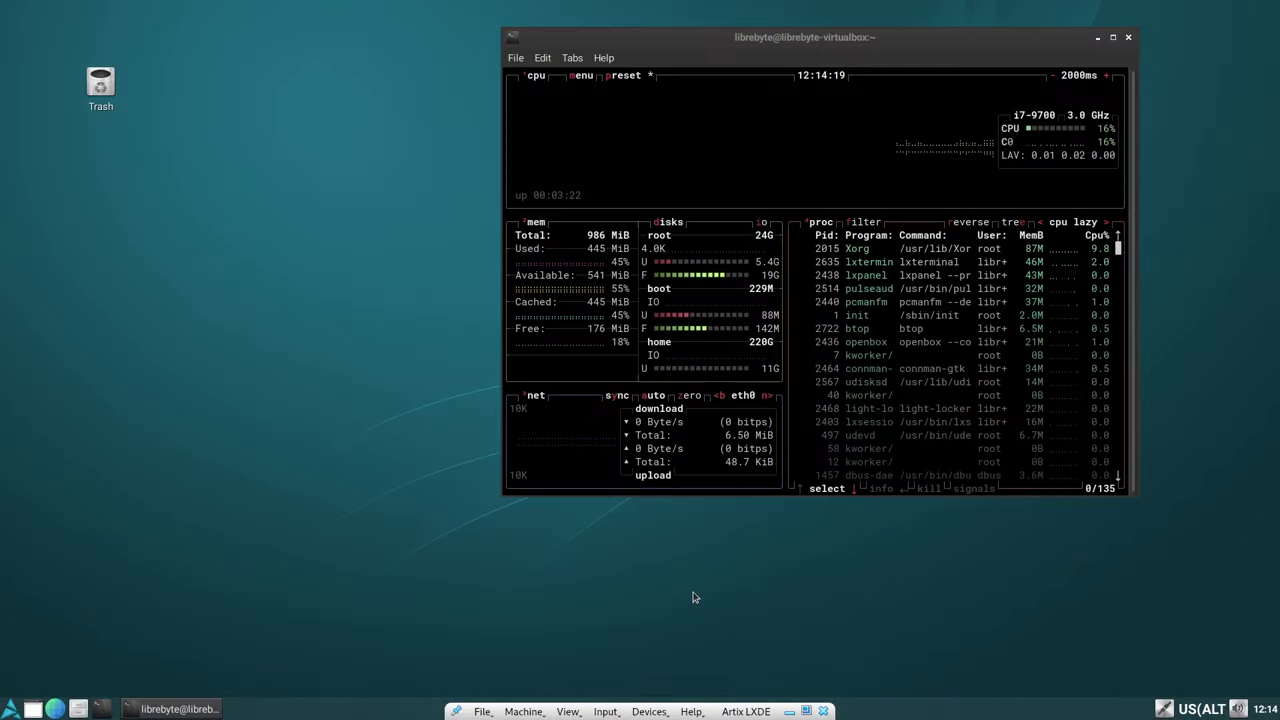
{"action": "left_click_drag", "start_coordinate": [937, 59], "coordinate": [1077, 35]}
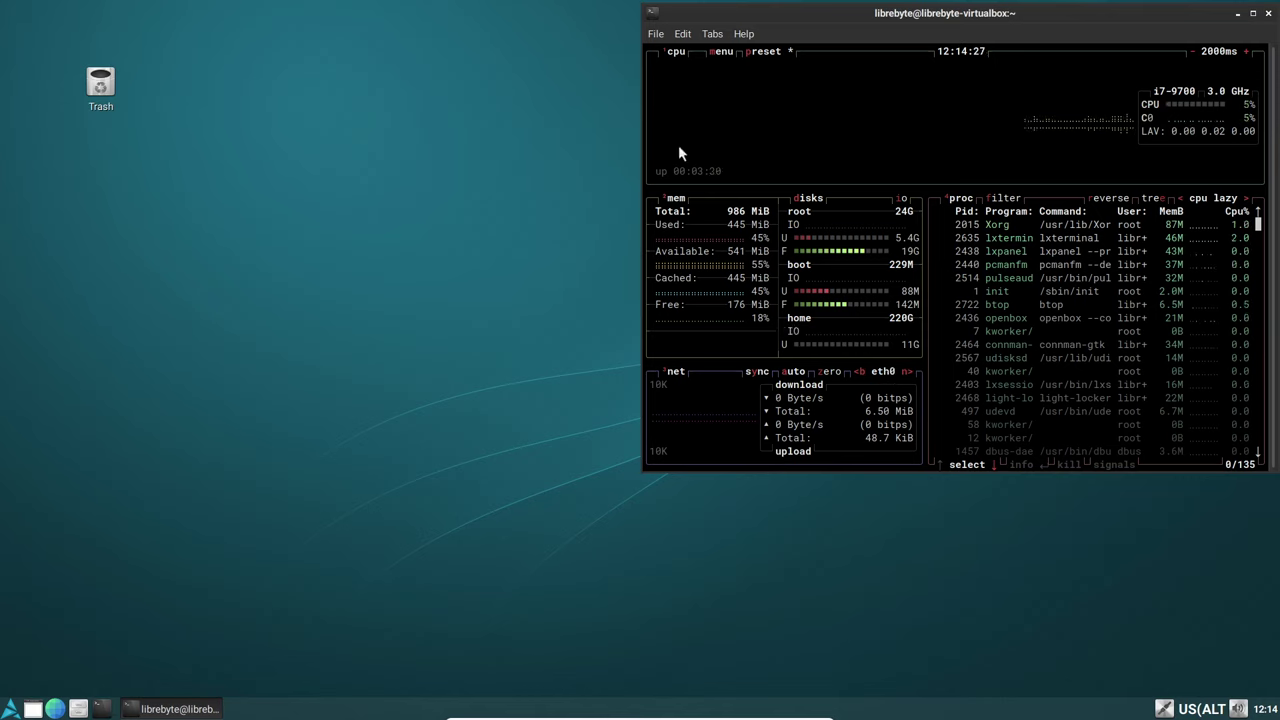
{"action": "left_click_drag", "start_coordinate": [642, 152], "coordinate": [749, 137]}
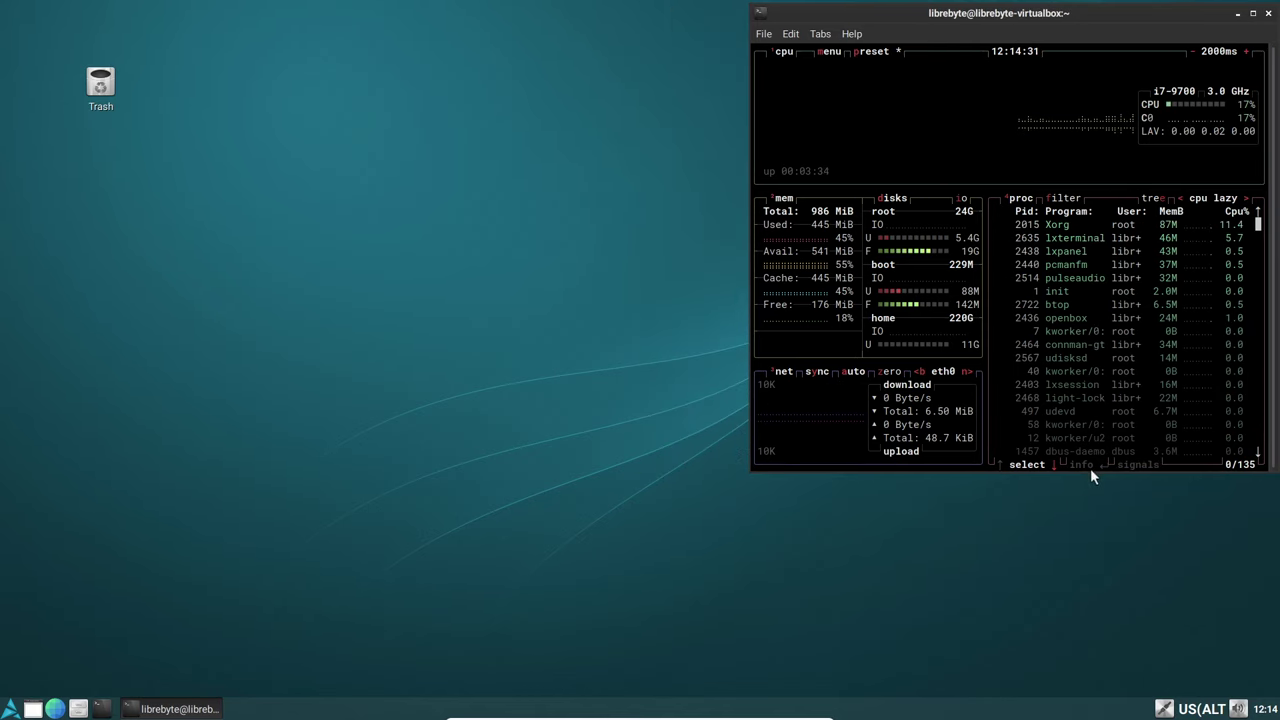
{"action": "left_click_drag", "start_coordinate": [1092, 472], "coordinate": [1063, 525]}
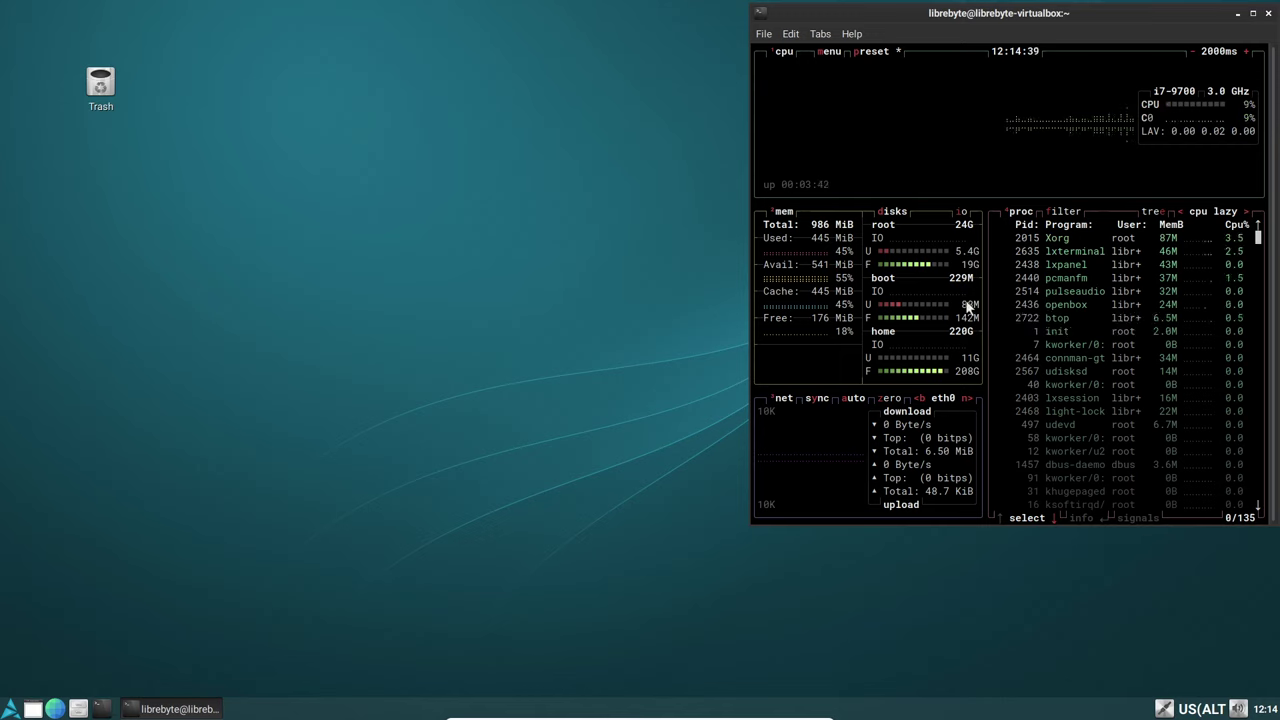
{"action": "left_click_drag", "start_coordinate": [1057, 524], "coordinate": [1043, 416]}
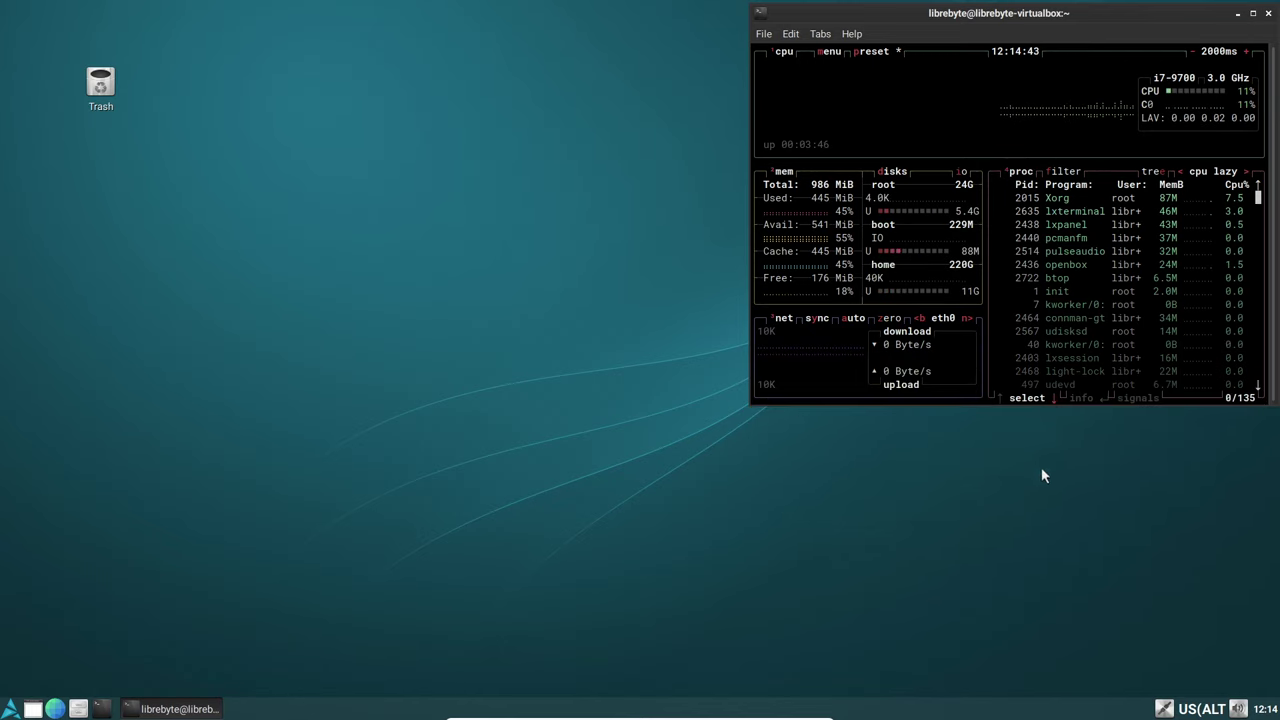
{"action": "left_click", "coordinate": [630, 600]}
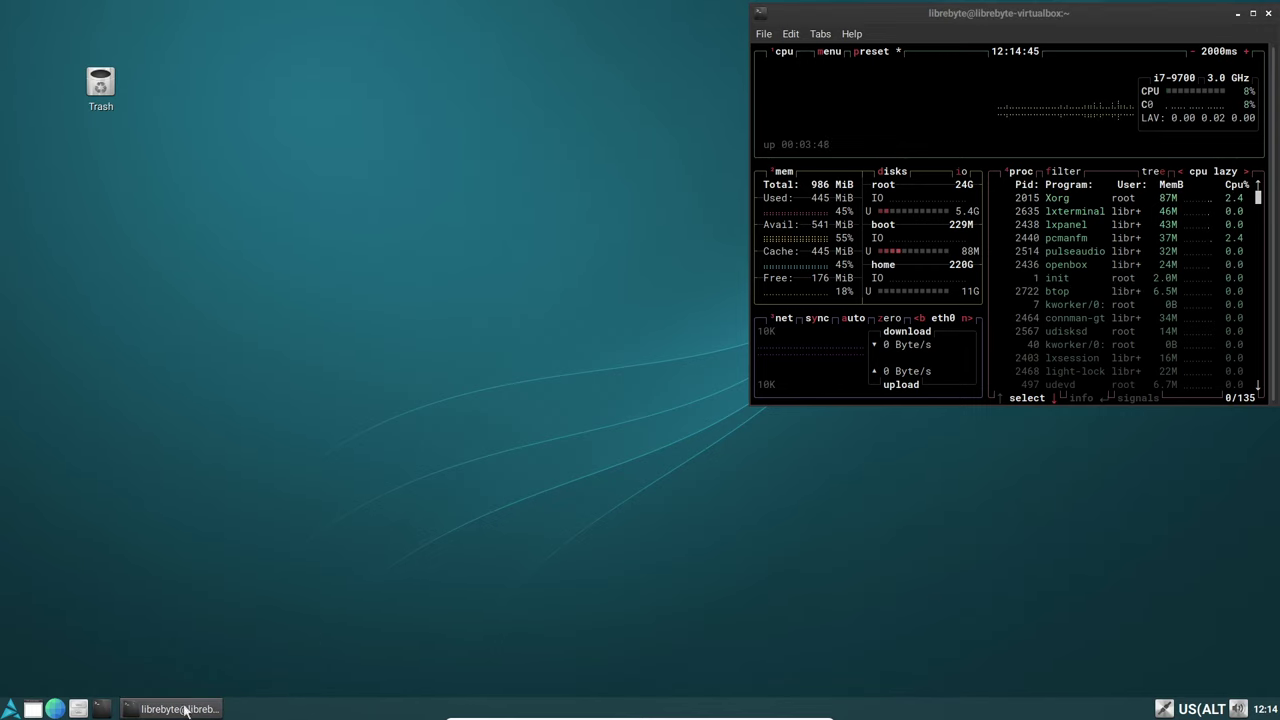
In a second terminal, install conky with 'sudo pacman -S conky', then start it with 'conky'.
{"action": "left_click", "coordinate": [104, 708]}
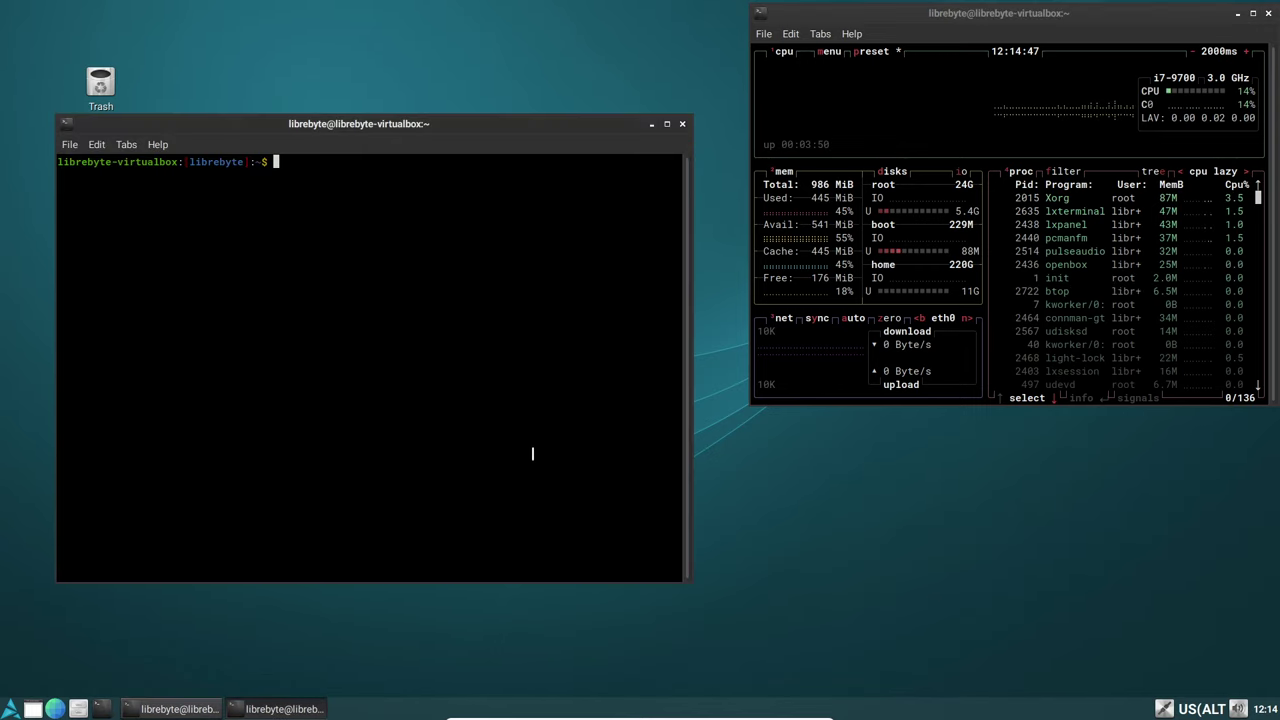
{"action": "type", "text": "sudo ap"}
{"action": "key", "text": "BackSpace"}
{"action": "key", "text": "BackSpace"}
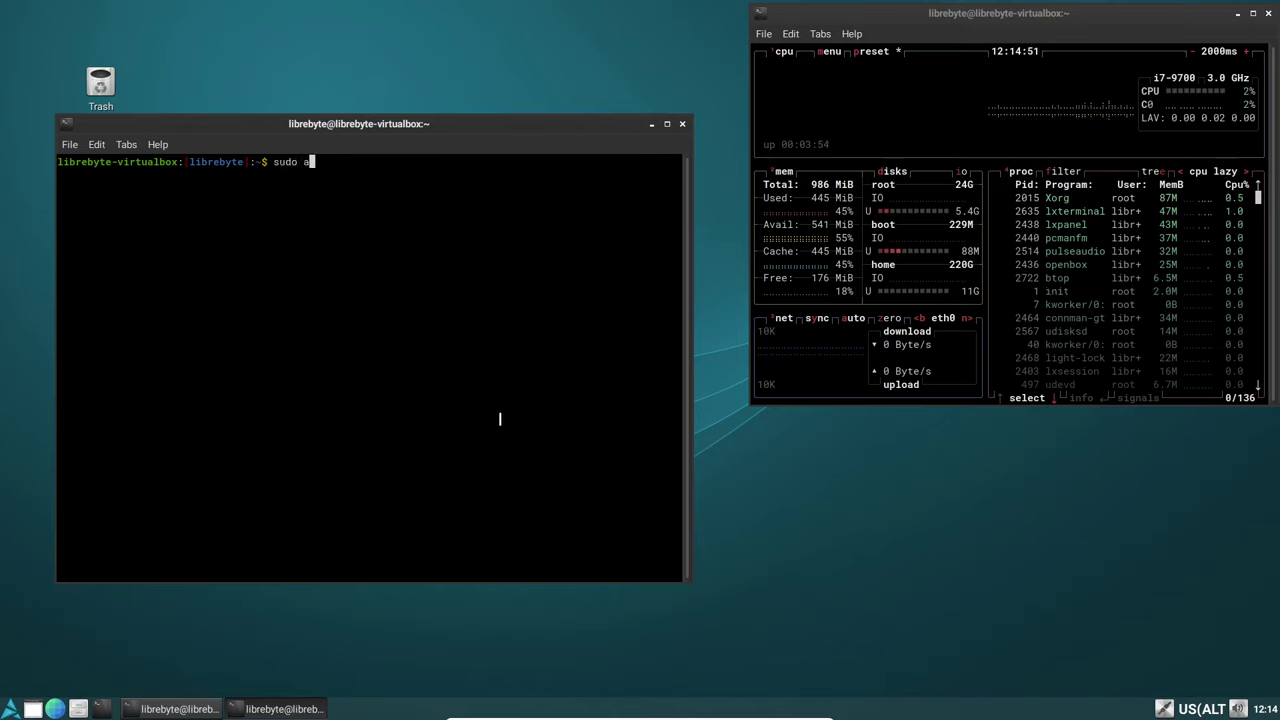
{"action": "type", "text": "pacman -S conky"}
{"action": "key", "text": "Return"}
{"action": "key", "text": "Return"}
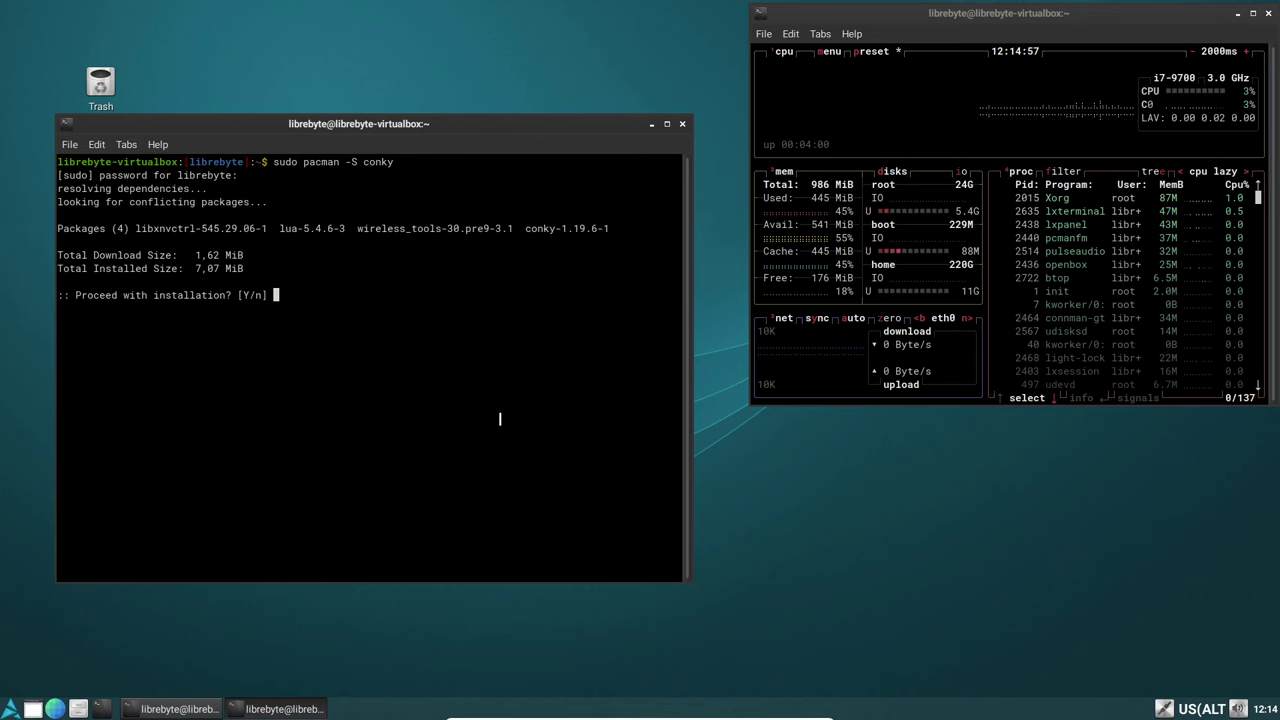
{"action": "key", "text": "Return"}
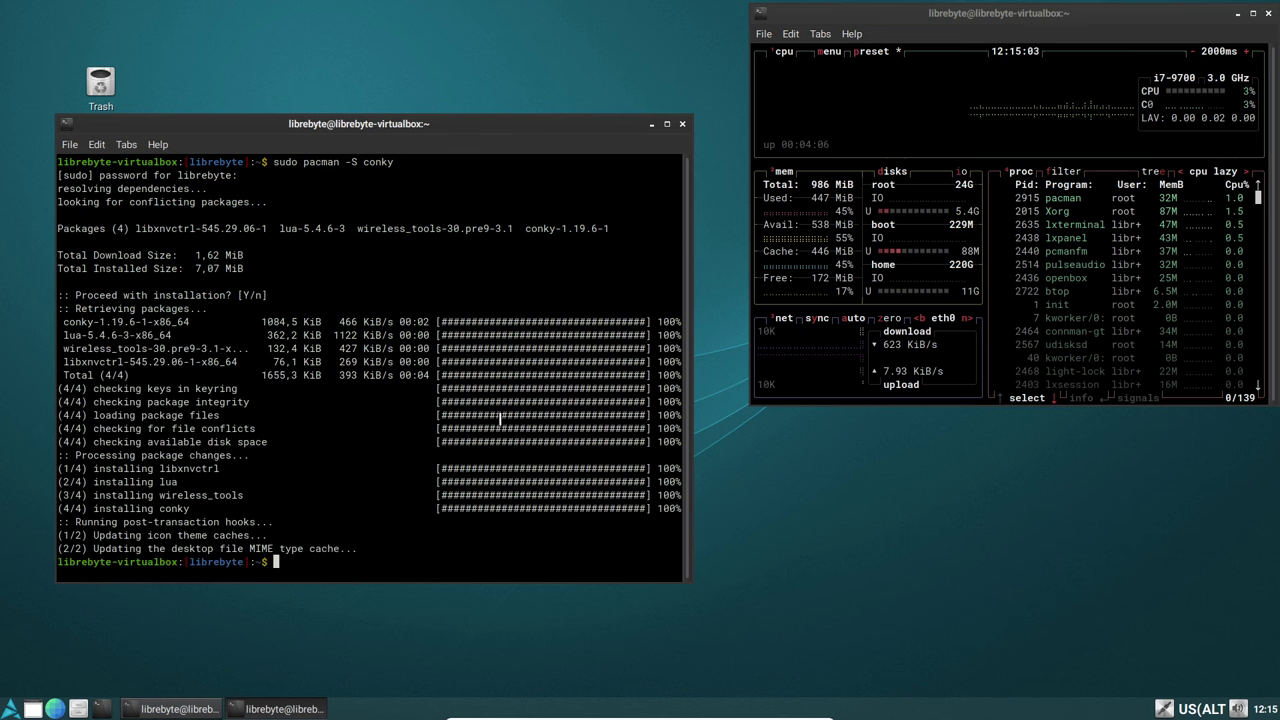
{"action": "type", "text": "conky"}
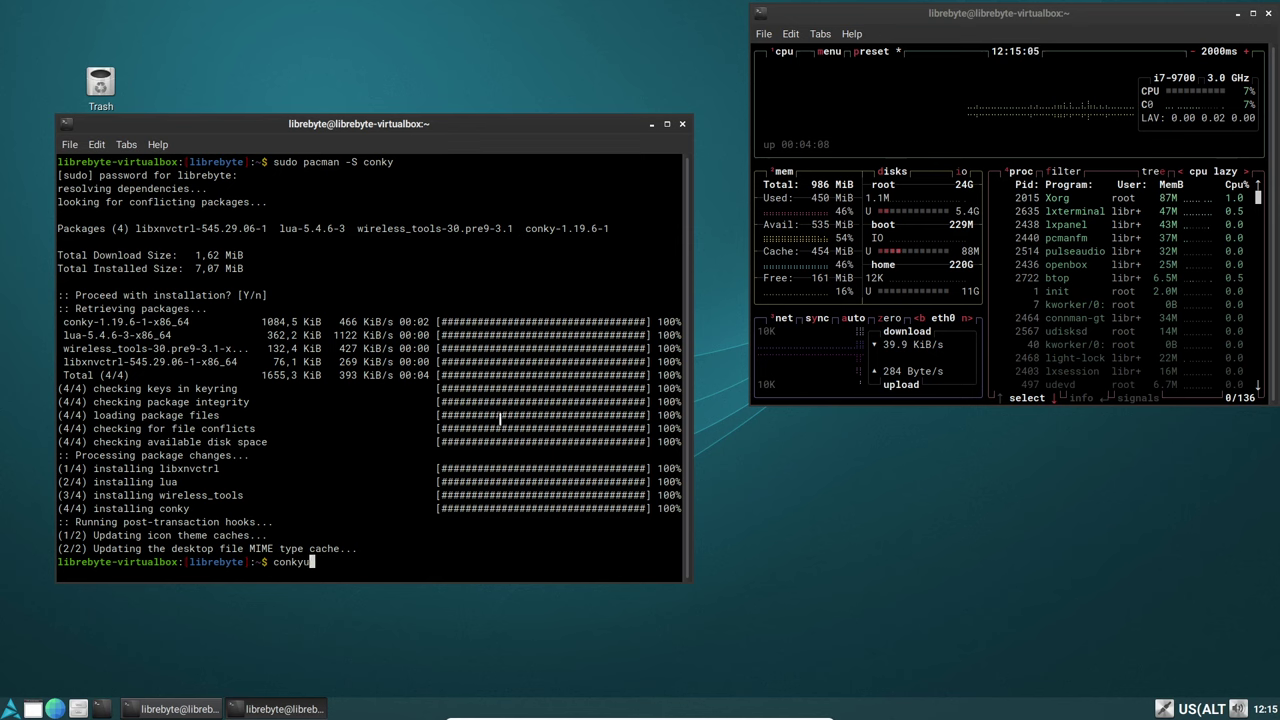
{"action": "key", "text": "Return"}
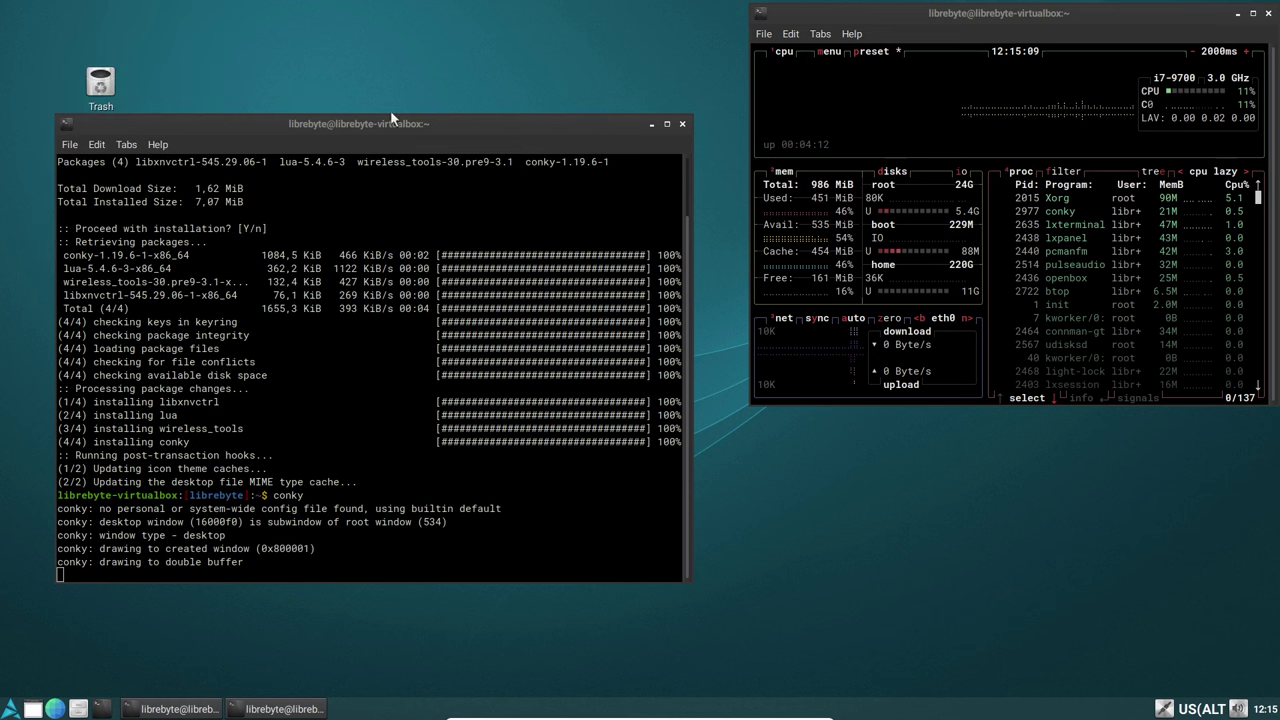
Stop the running conky and list its options with 'conky --help', moving the terminal lower right.
{"action": "left_click_drag", "start_coordinate": [461, 127], "coordinate": [919, 99]}
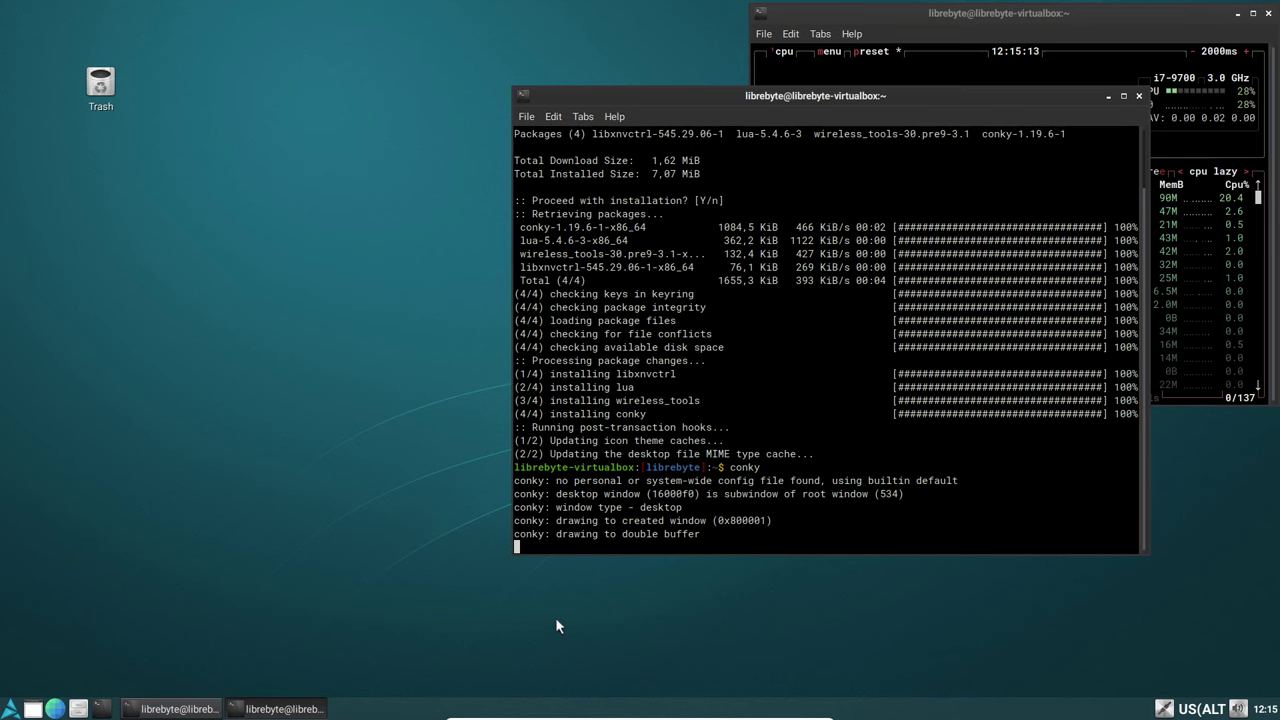
{"action": "key", "text": "ctrl+c"}
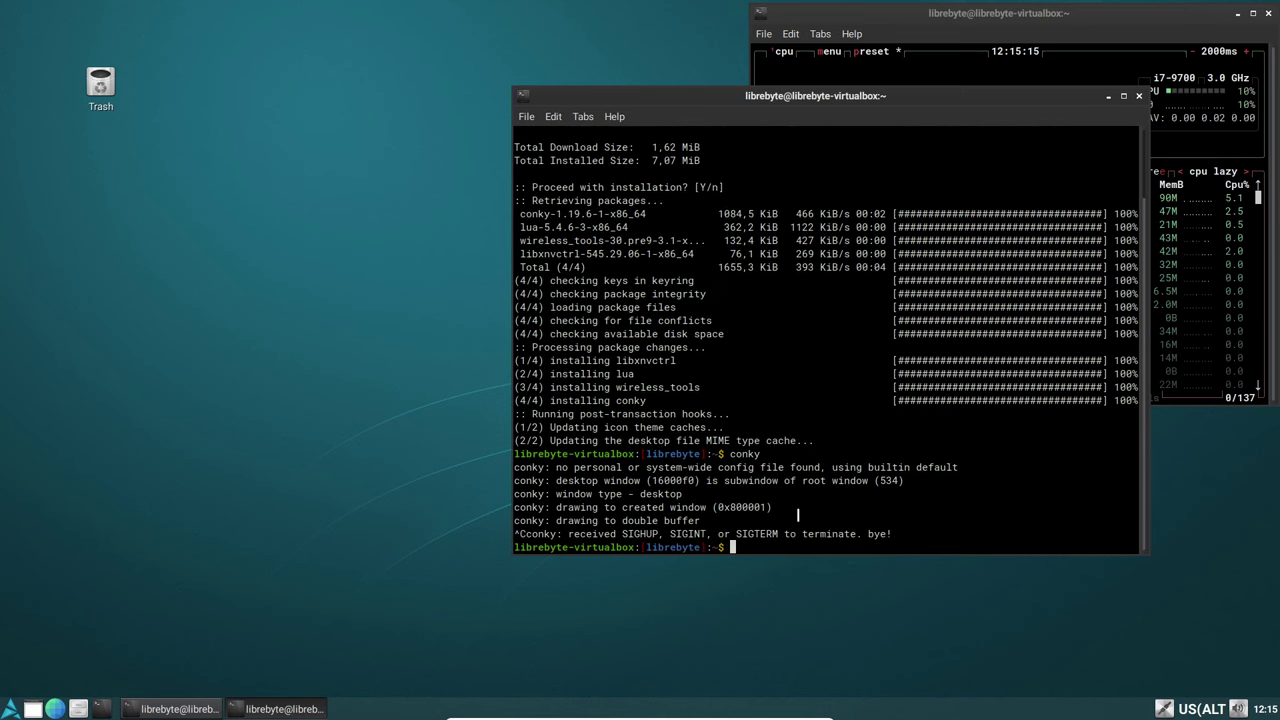
{"action": "type", "text": "conky --help"}
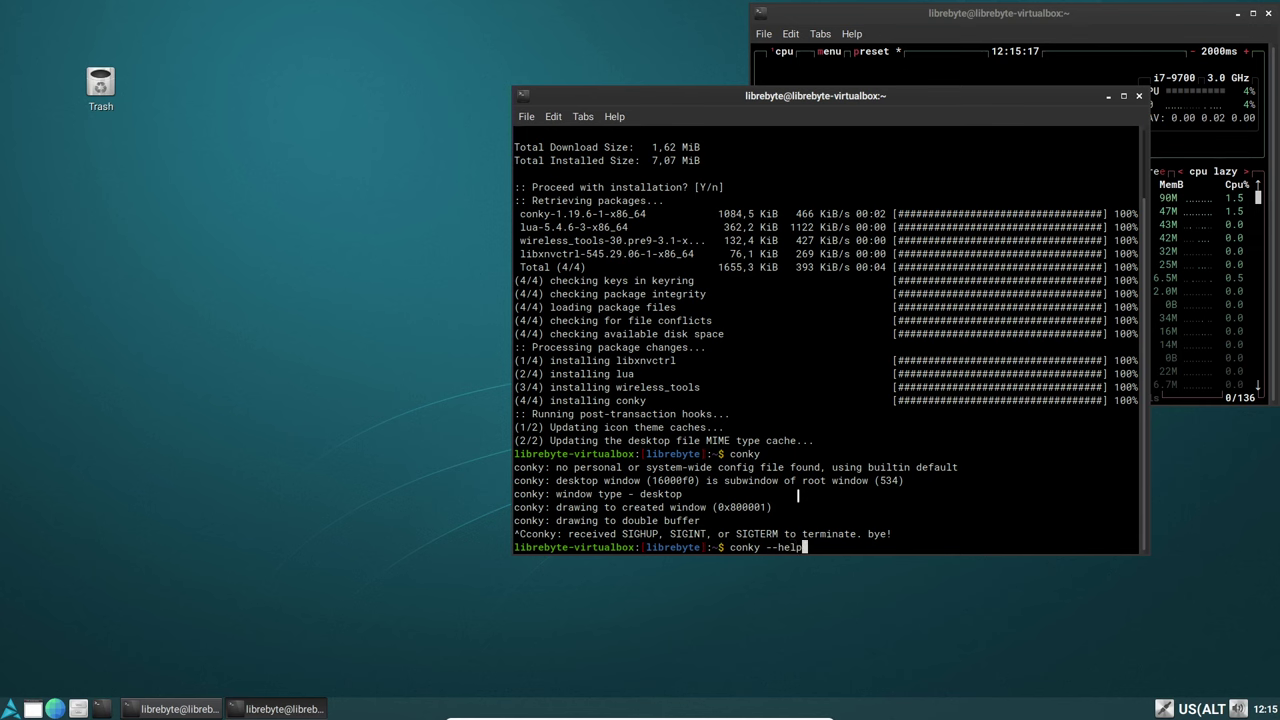
{"action": "key", "text": "Return"}
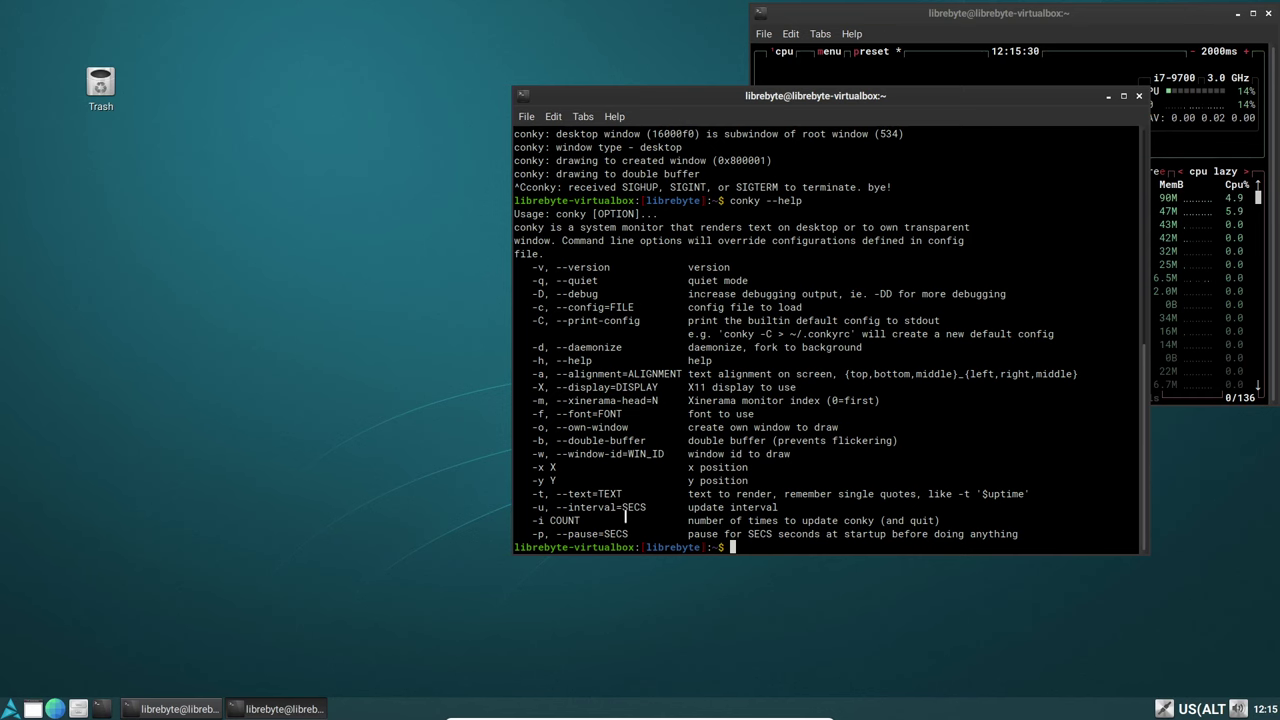
{"action": "left_click_drag", "start_coordinate": [772, 96], "coordinate": [919, 151]}
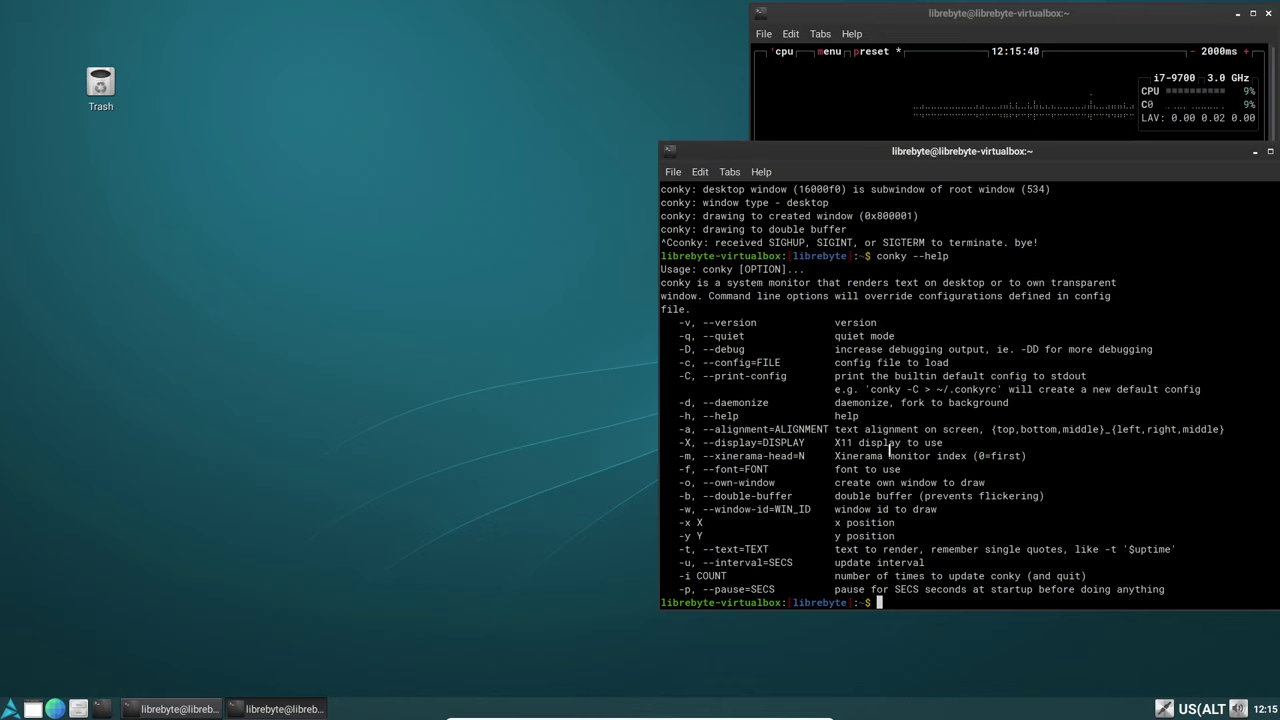
Relaunch conky as a background daemon with 'conky -d'.
{"action": "key", "text": "Up"}
{"action": "key", "text": "BackSpace"}
{"action": "key", "text": "BackSpace"}
{"action": "key", "text": "BackSpace"}
{"action": "key", "text": "BackSpace"}
{"action": "key", "text": "BackSpace"}
{"action": "type", "text": "d"}
{"action": "key", "text": "Return"}
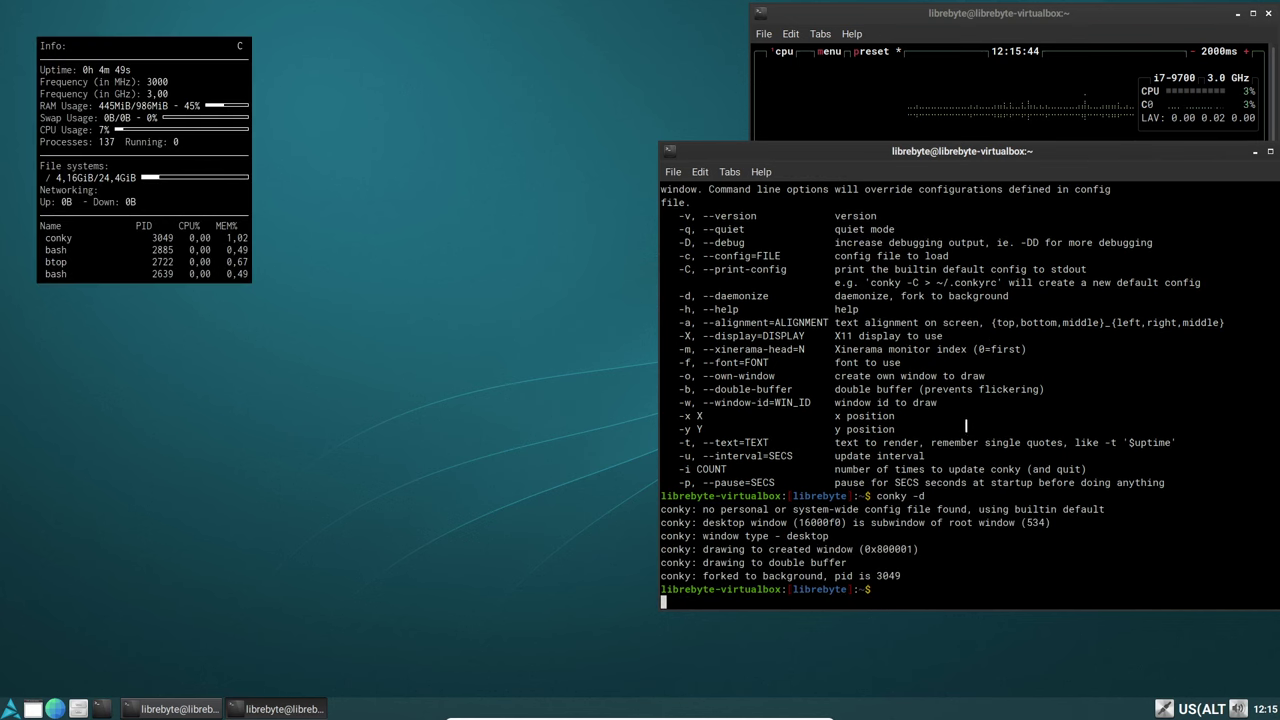
Switch to the other terminal, clear its prompt line, and move the terminals to uncover btop.
{"action": "left_click", "coordinate": [598, 390]}
{"action": "left_click", "coordinate": [1004, 515]}
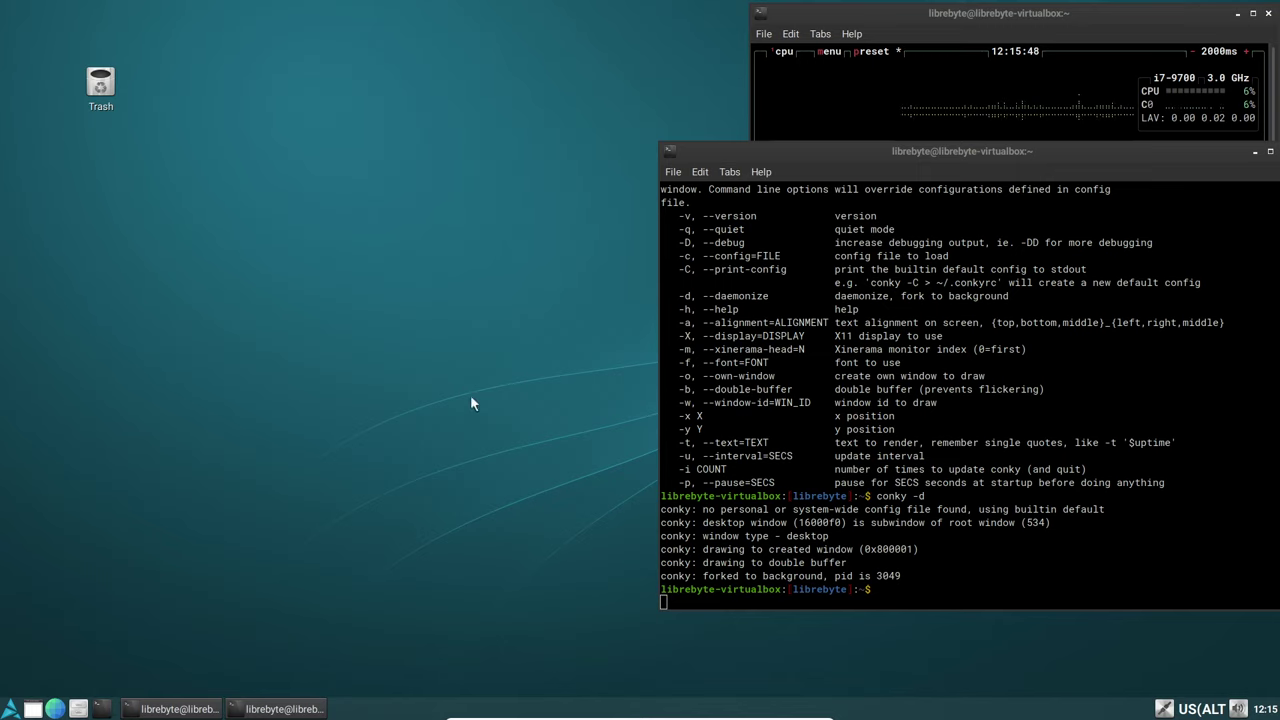
{"action": "key", "text": "alt+Tab"}
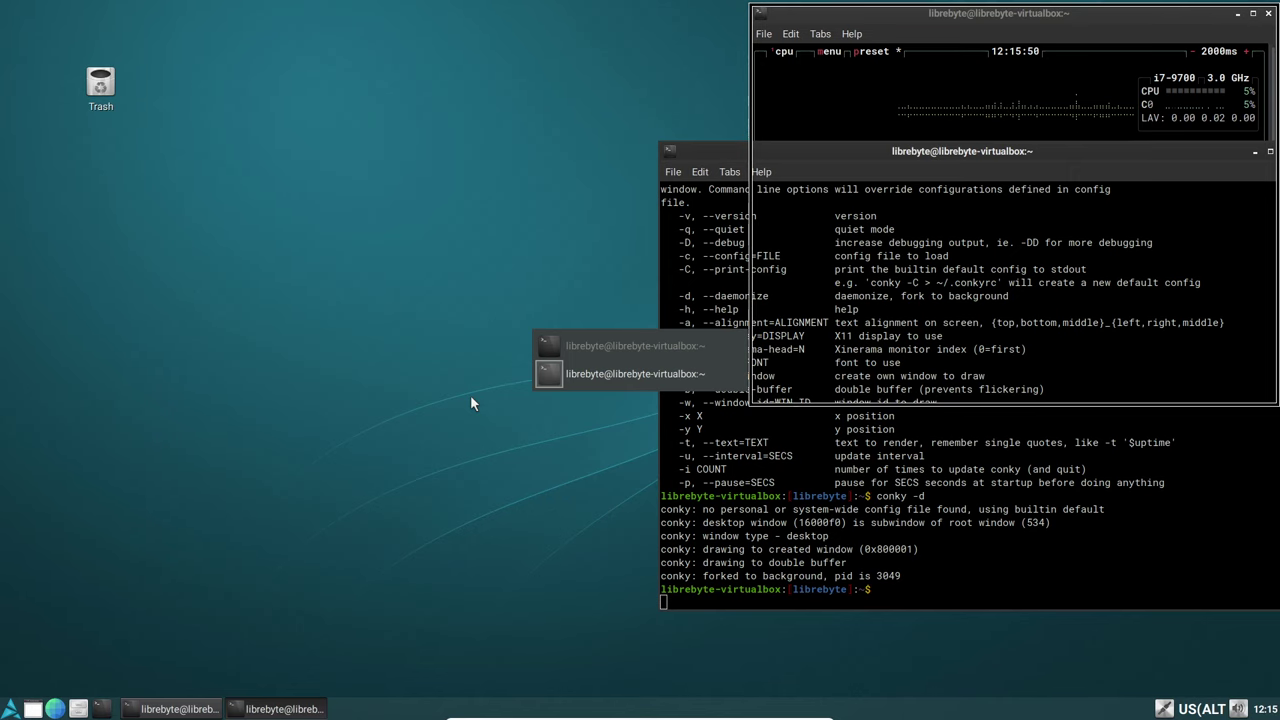
{"action": "key", "text": "alt+Tab"}
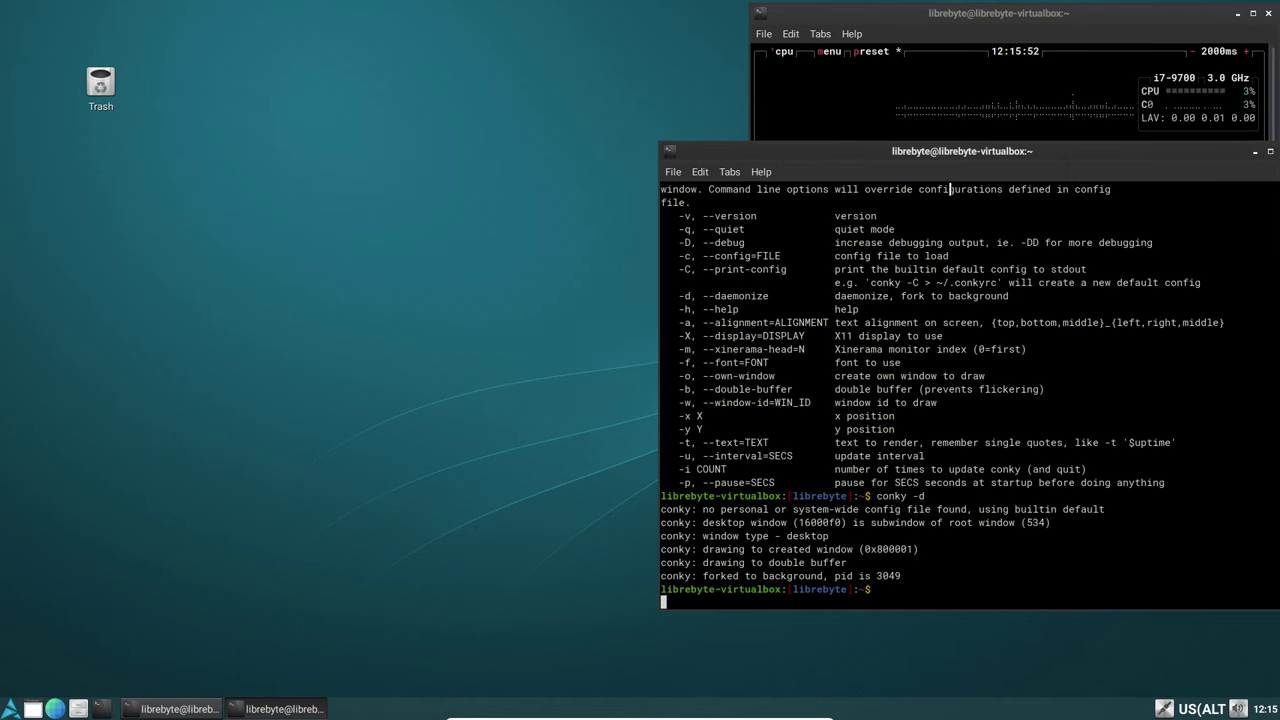
{"action": "key", "text": "ctrl+c"}
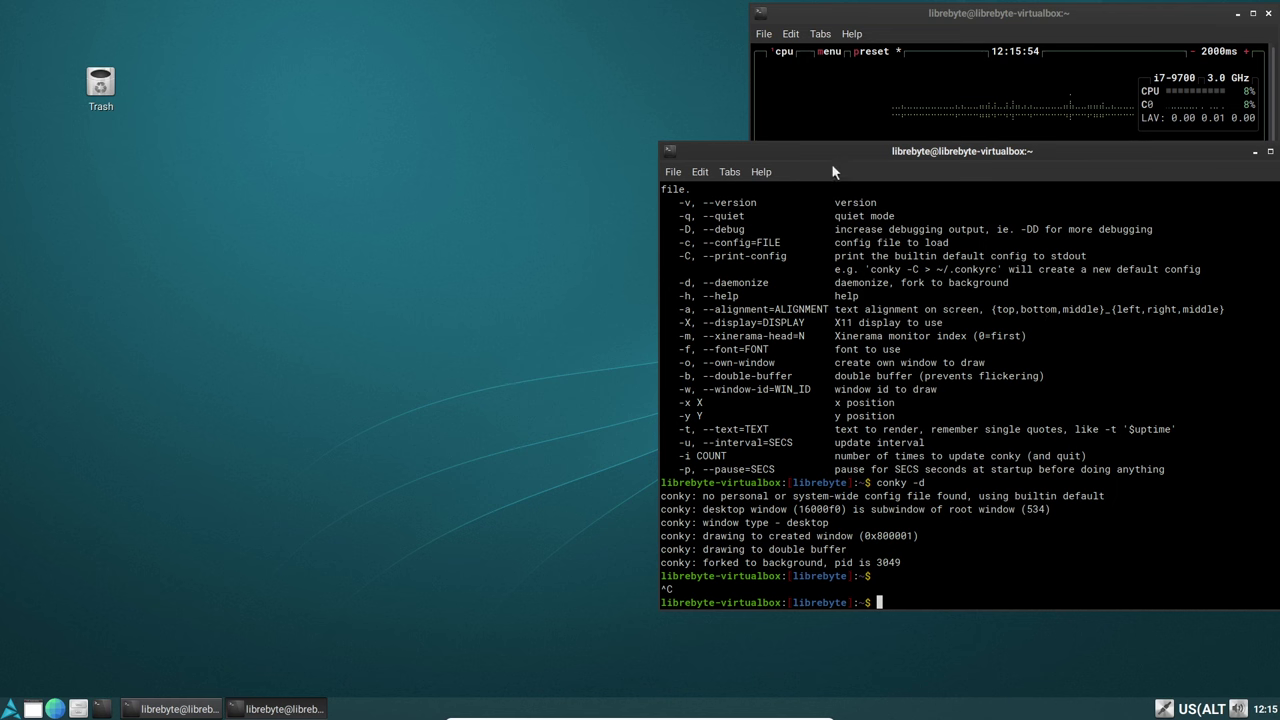
{"action": "left_click_drag", "start_coordinate": [831, 163], "coordinate": [943, 338]}
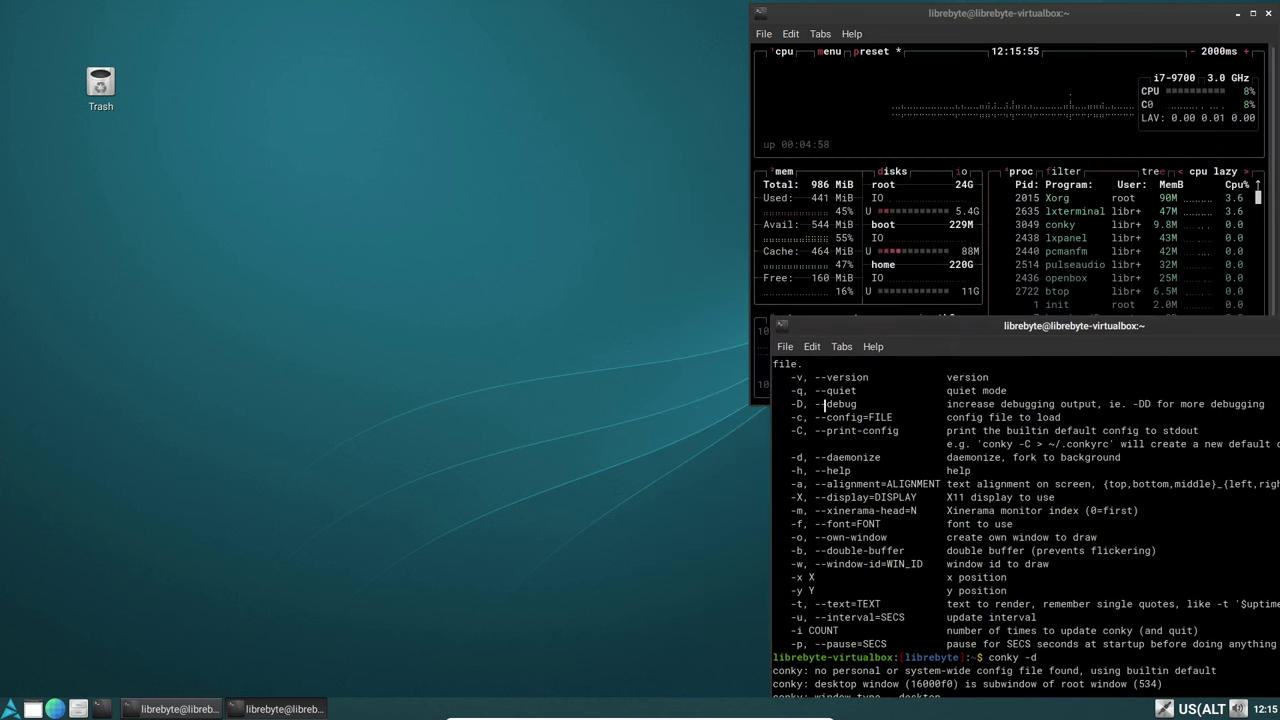
{"action": "left_click_drag", "start_coordinate": [1141, 330], "coordinate": [849, 305]}
Close the terminal that launched conky, leaving btop showing conky among its processes.
{"action": "left_click", "coordinate": [1112, 307]}
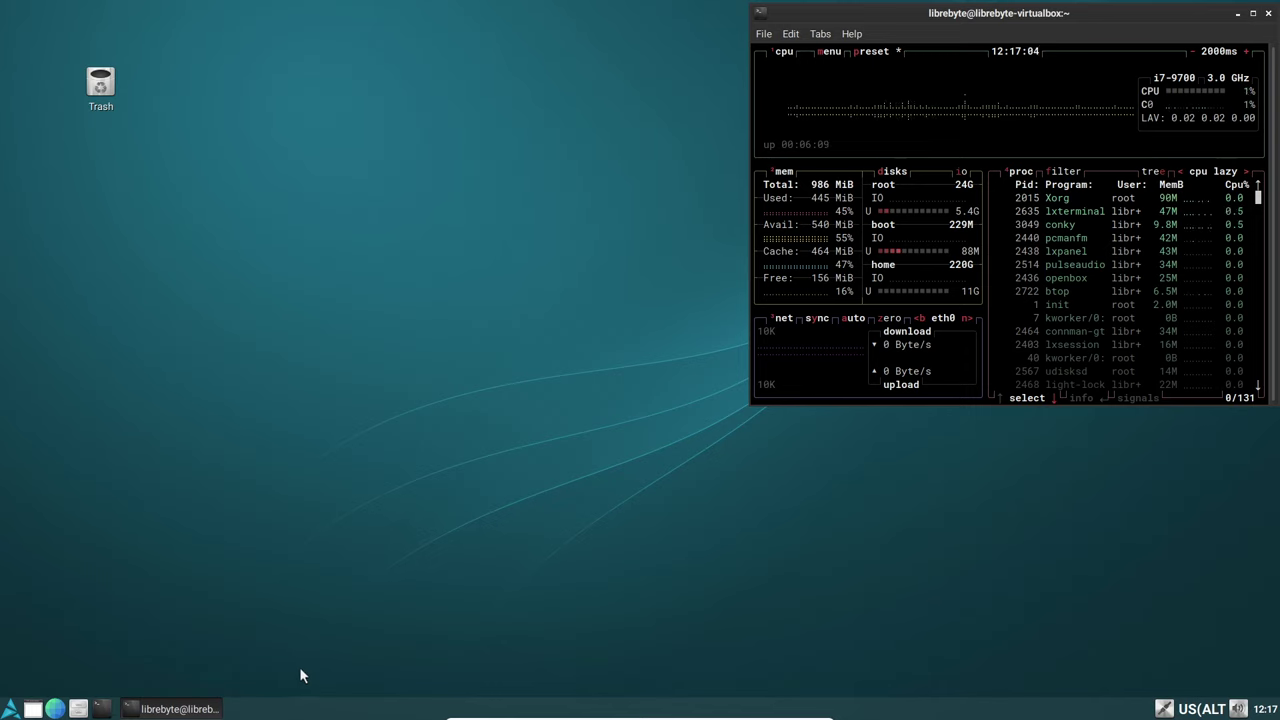
Launch Image Viewer from Menu > Accessories and close it again.
{"action": "left_click", "coordinate": [10, 708]}
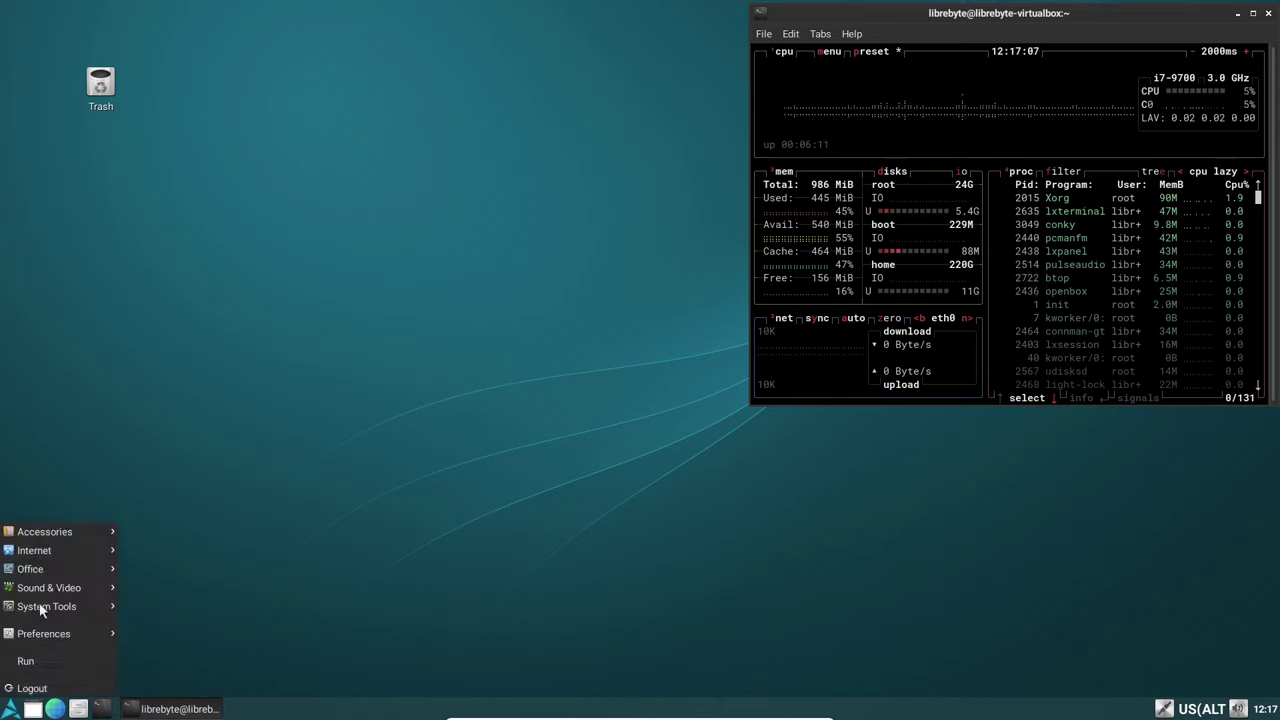
{"action": "mouse_move", "coordinate": [80, 531]}
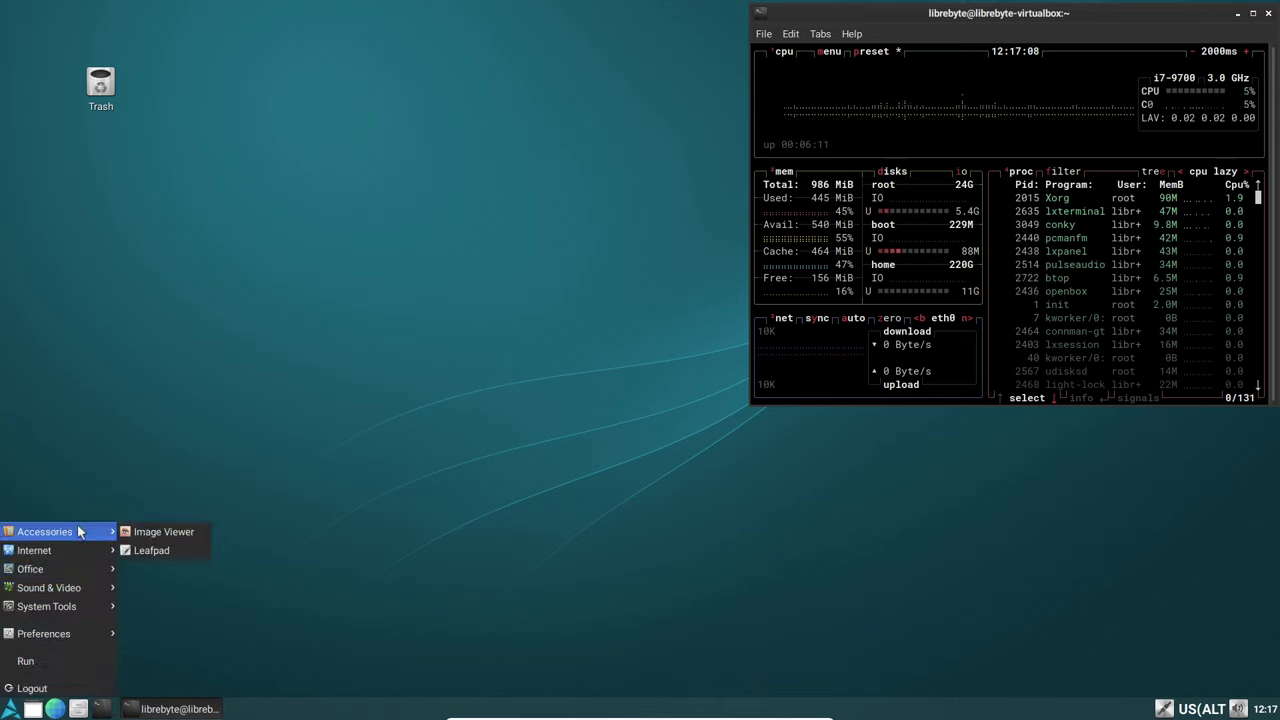
{"action": "left_click", "coordinate": [165, 532]}
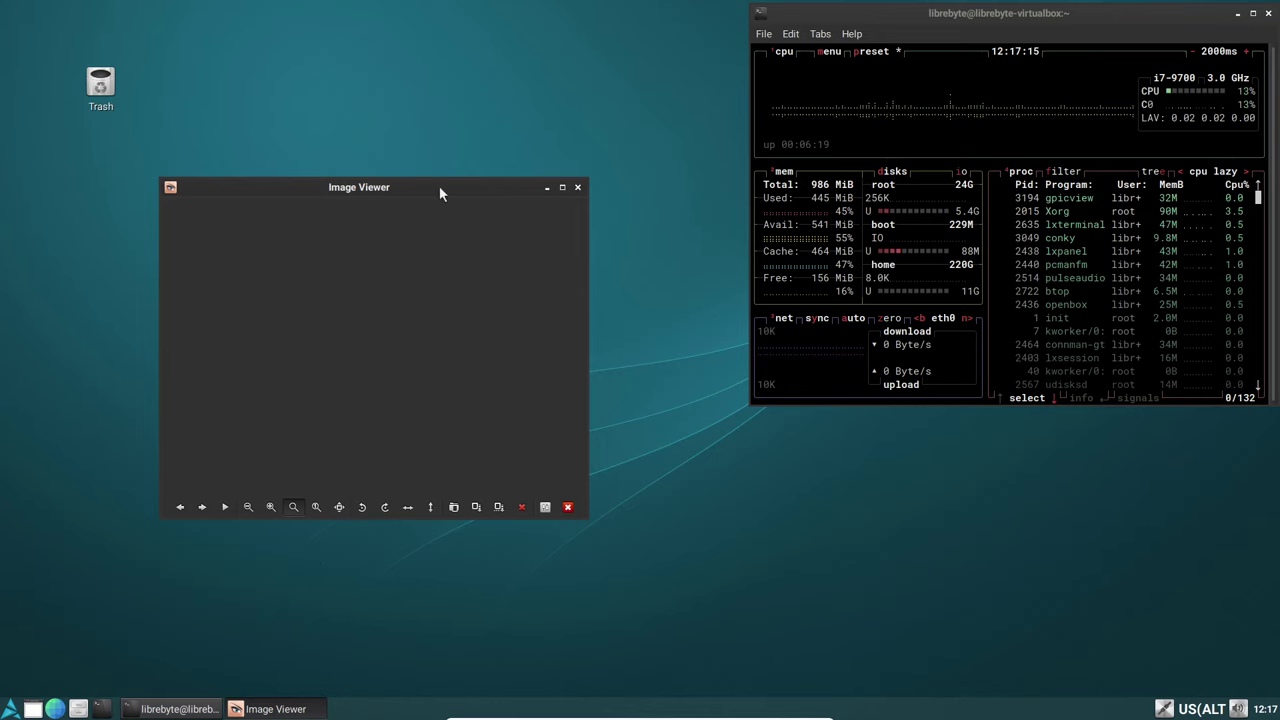
{"action": "left_click", "coordinate": [473, 129]}
Launch Leafpad from Accessories and place its empty window in the top-left corner.
{"action": "left_click", "coordinate": [10, 709]}
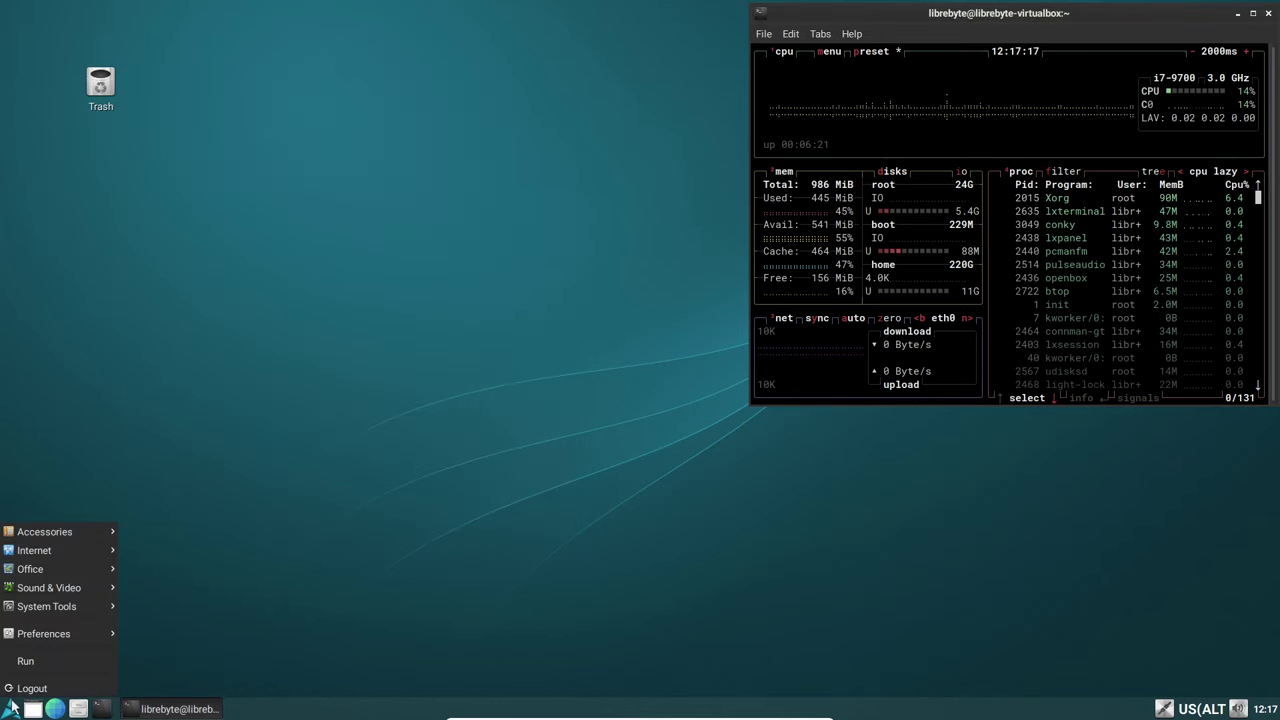
{"action": "left_click", "coordinate": [165, 550]}
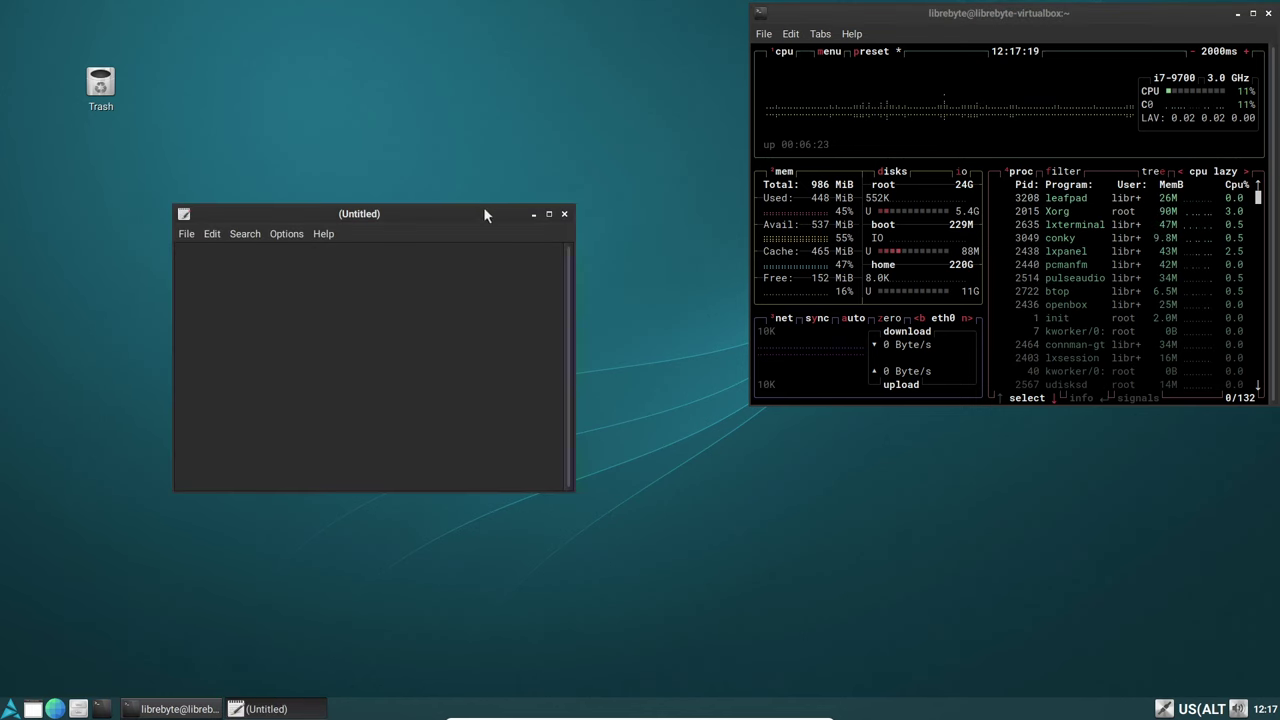
{"action": "left_click_drag", "start_coordinate": [483, 214], "coordinate": [289, 14]}
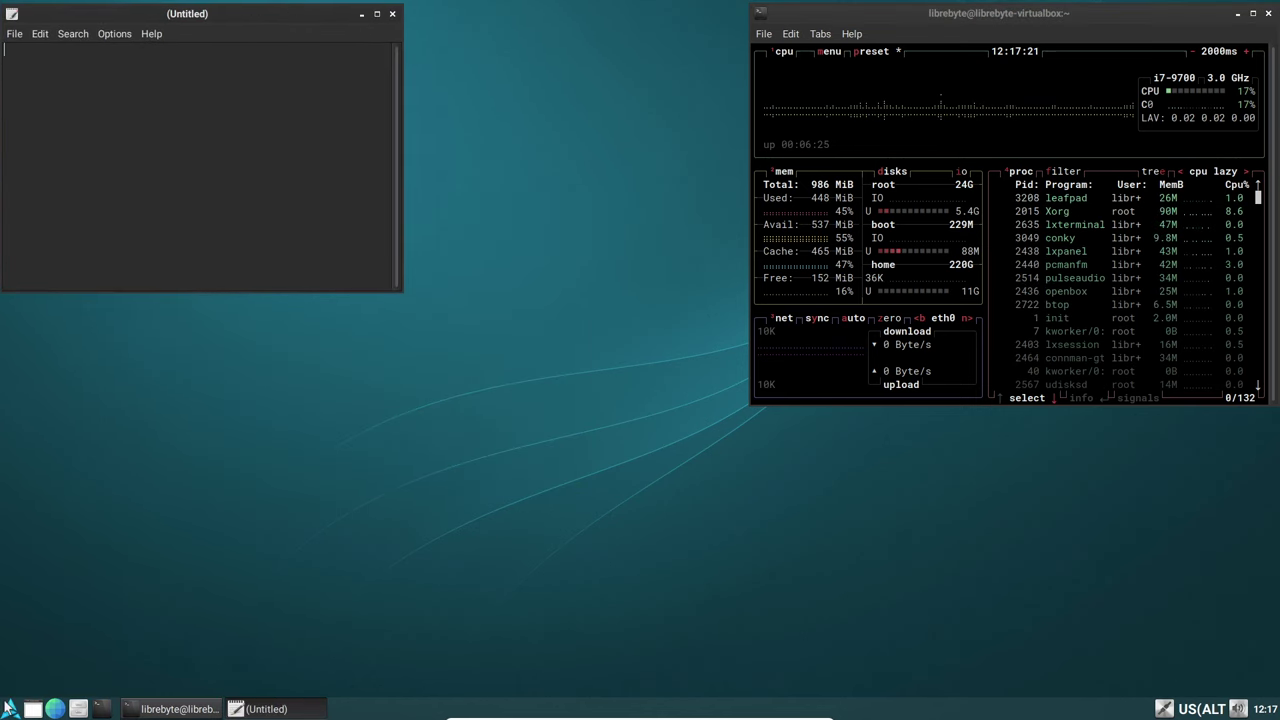
{"action": "left_click", "coordinate": [9, 708]}
Launch the Web browser with its Artix Gitea, Wiki, Forum and Home tabs, then dismiss its main menu.
{"action": "mouse_move", "coordinate": [68, 553]}
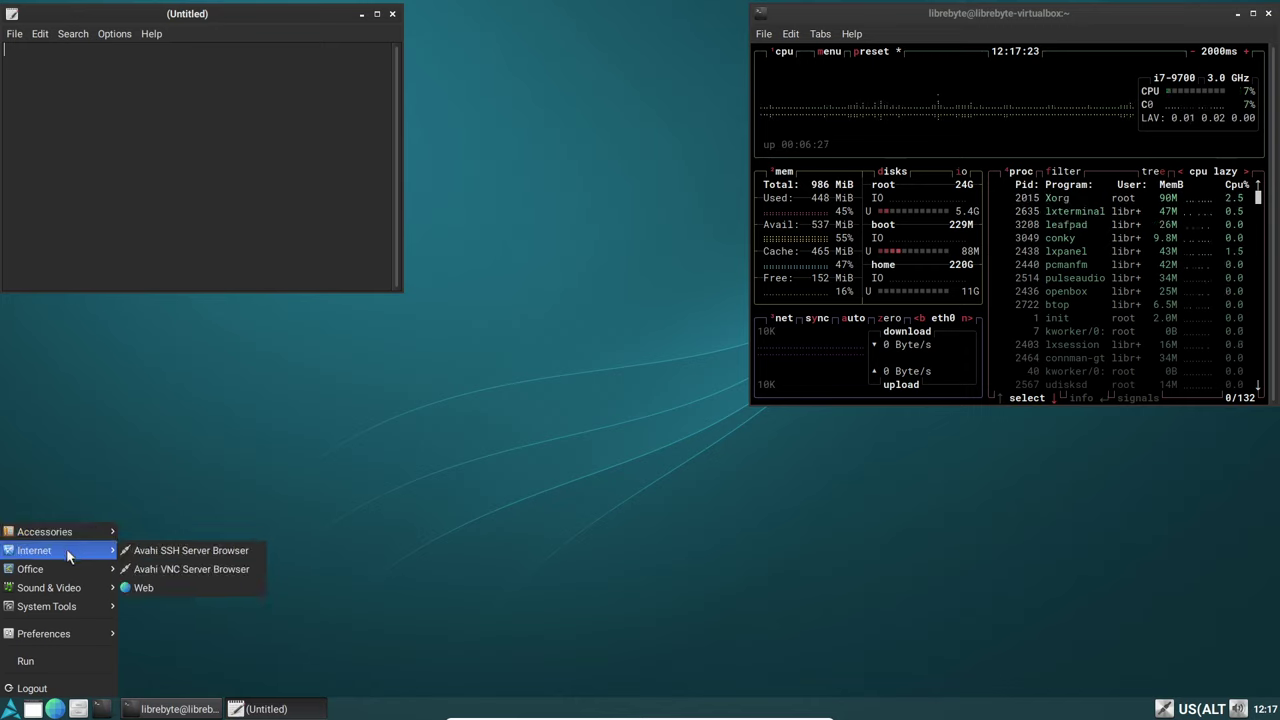
{"action": "left_click", "coordinate": [145, 587]}
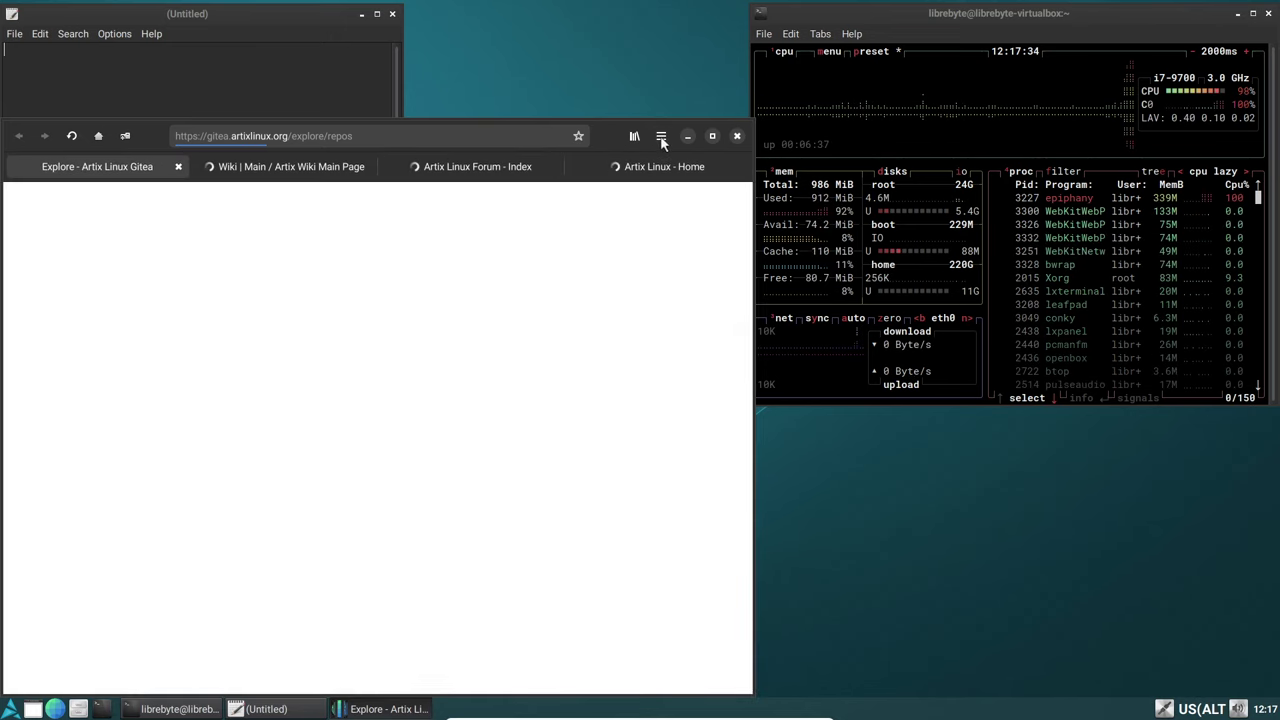
{"action": "left_click", "coordinate": [660, 138]}
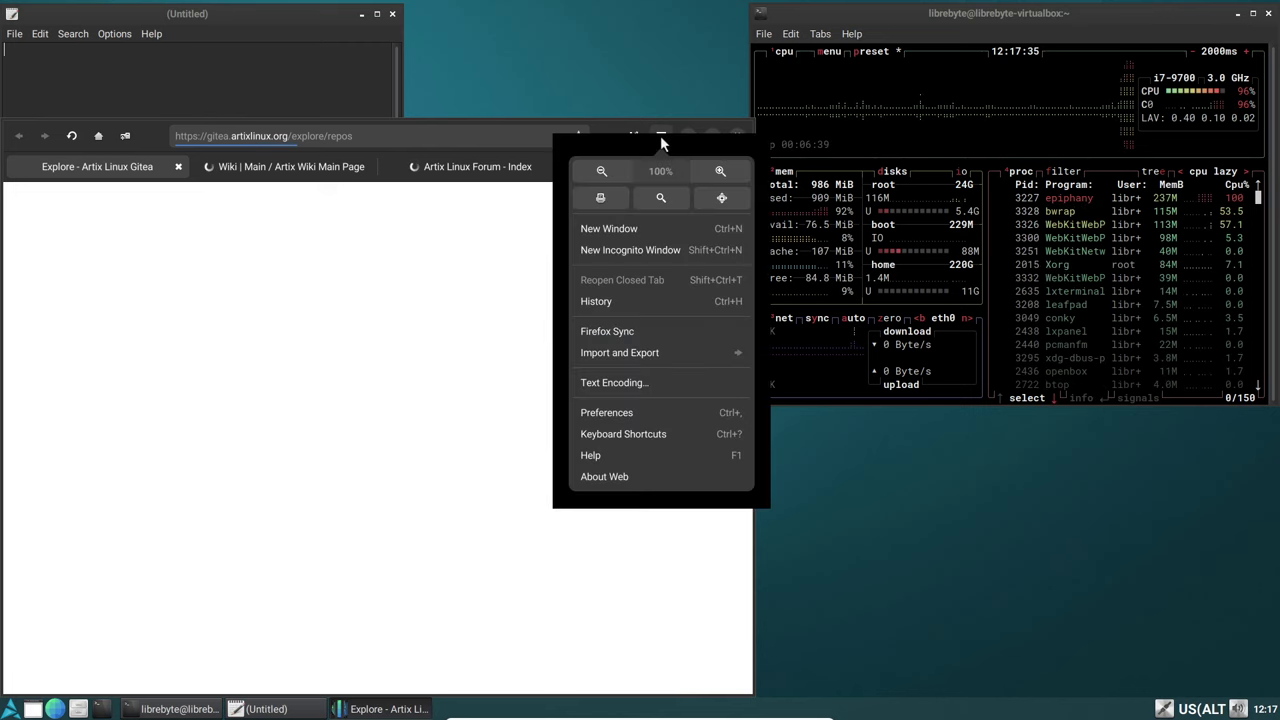
{"action": "left_click", "coordinate": [847, 216]}
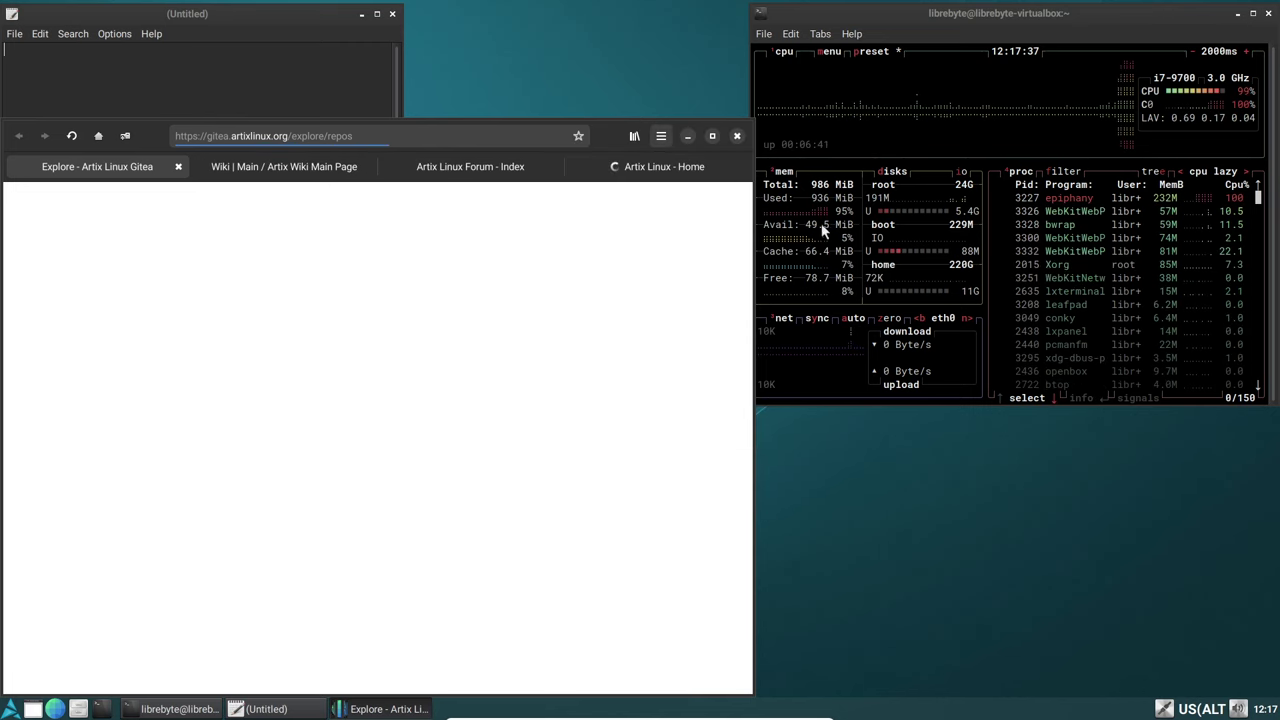
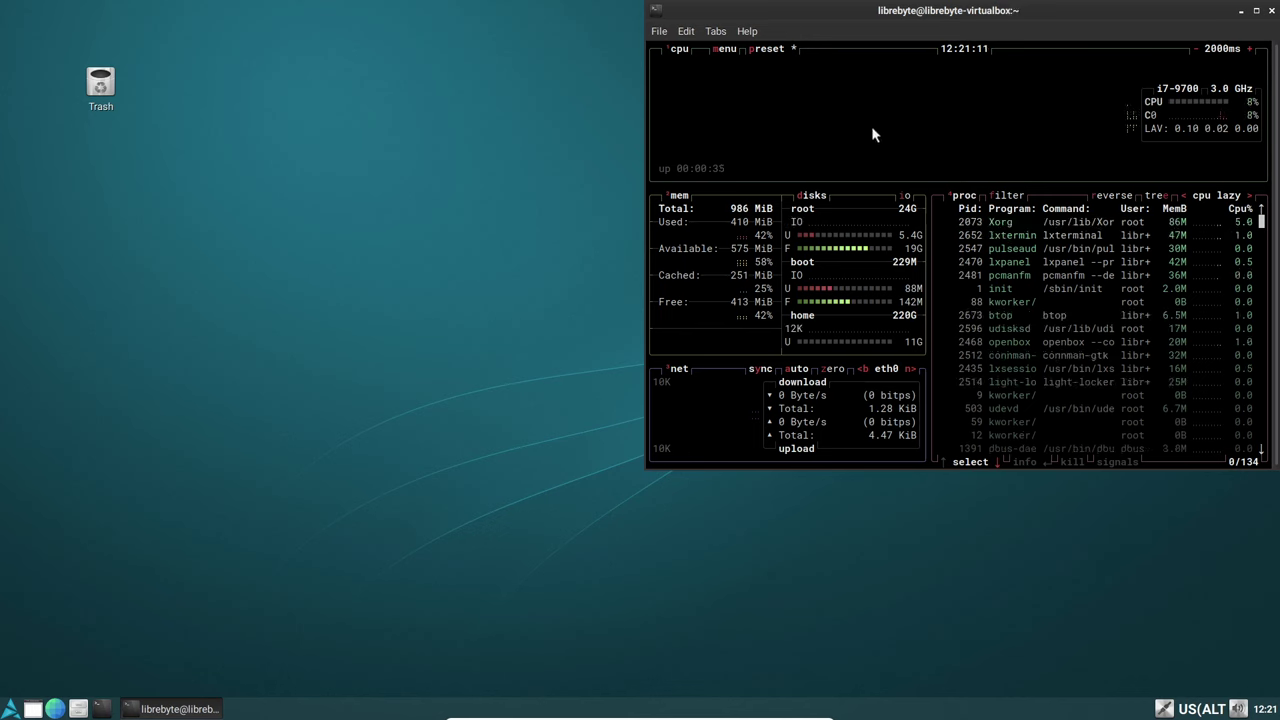
Launch LXMusic from Sound & Video and park its empty playlist window at the top-left.
{"action": "left_click", "coordinate": [10, 708]}
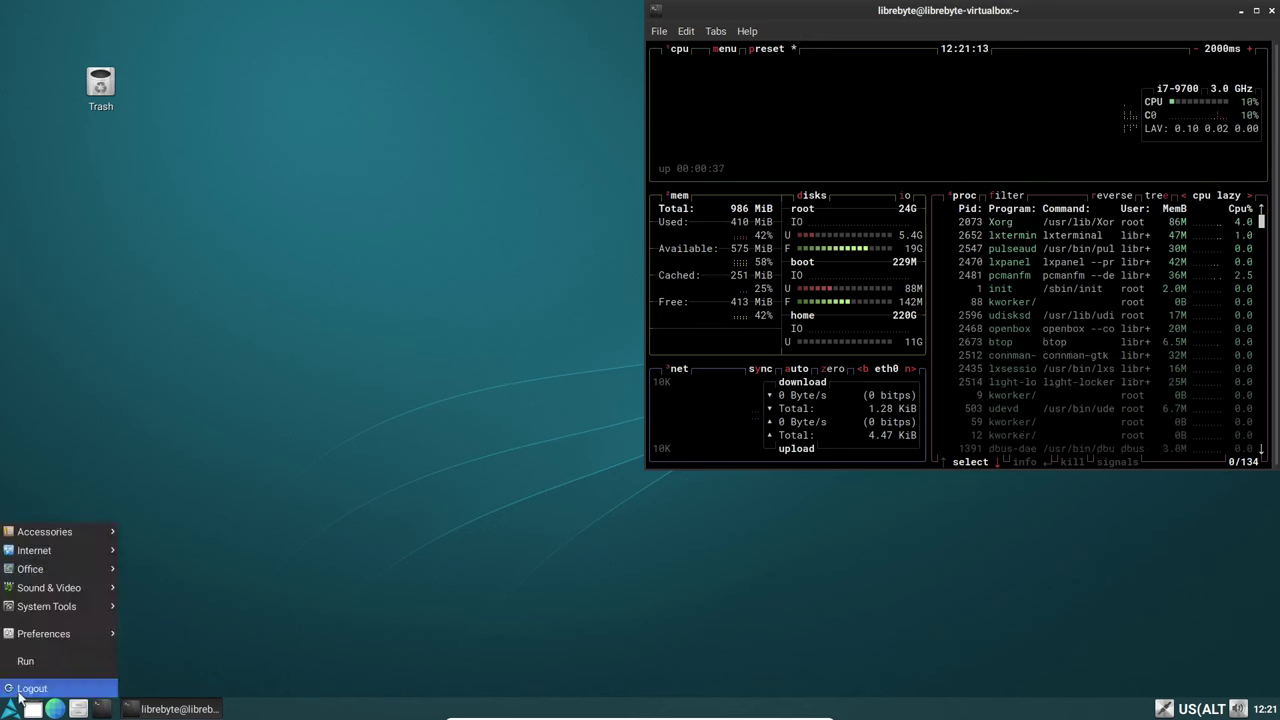
{"action": "mouse_move", "coordinate": [65, 578]}
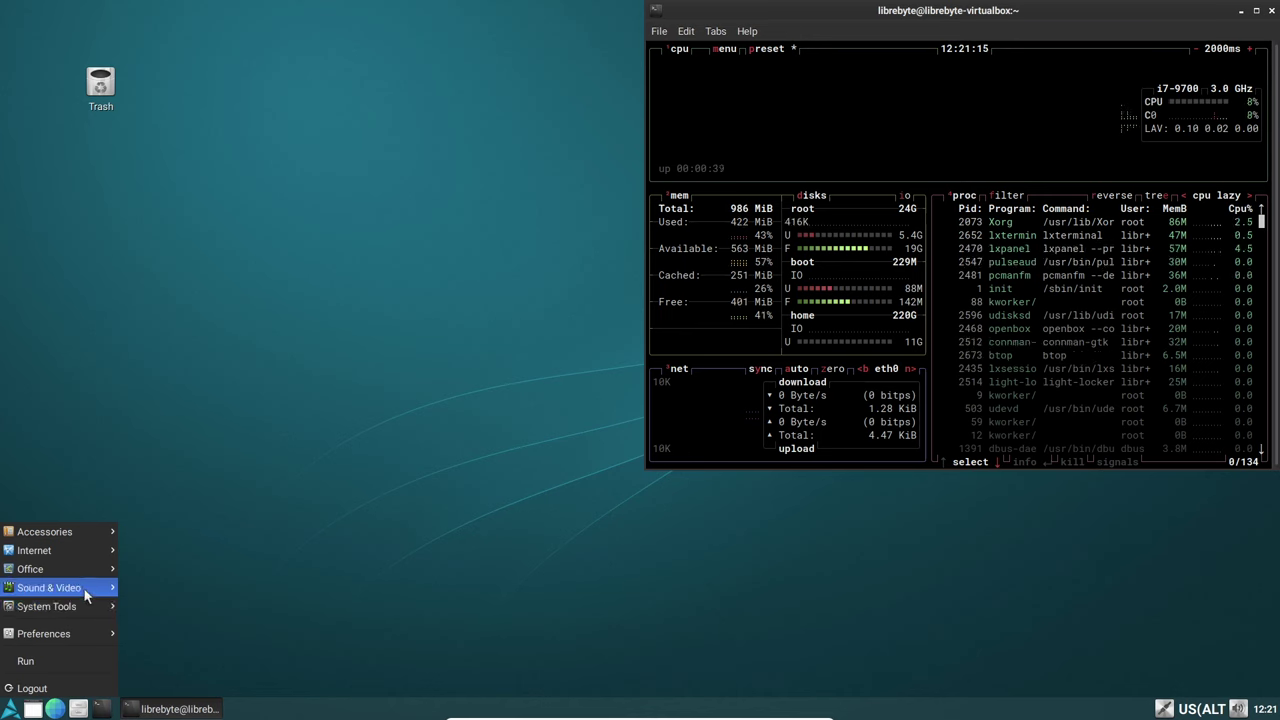
{"action": "left_click", "coordinate": [220, 589]}
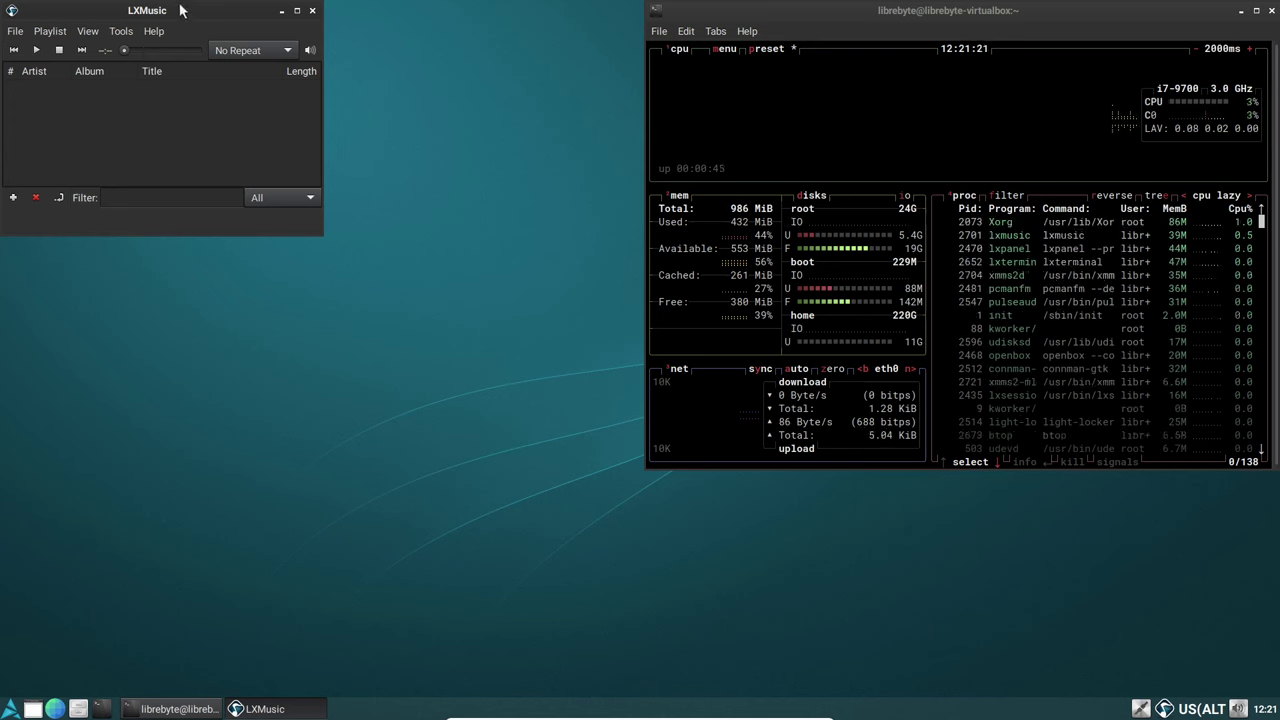
{"action": "left_click_drag", "start_coordinate": [178, 9], "coordinate": [194, 41]}
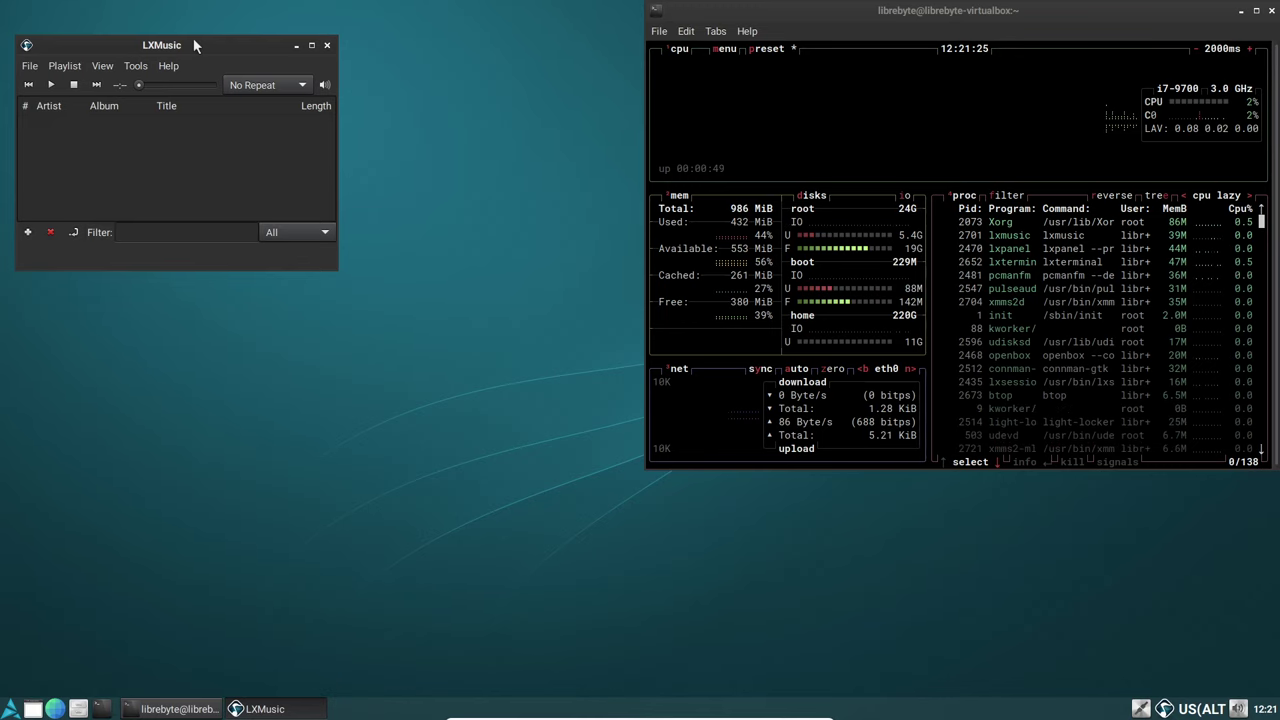
{"action": "left_click_drag", "start_coordinate": [196, 42], "coordinate": [191, 29]}
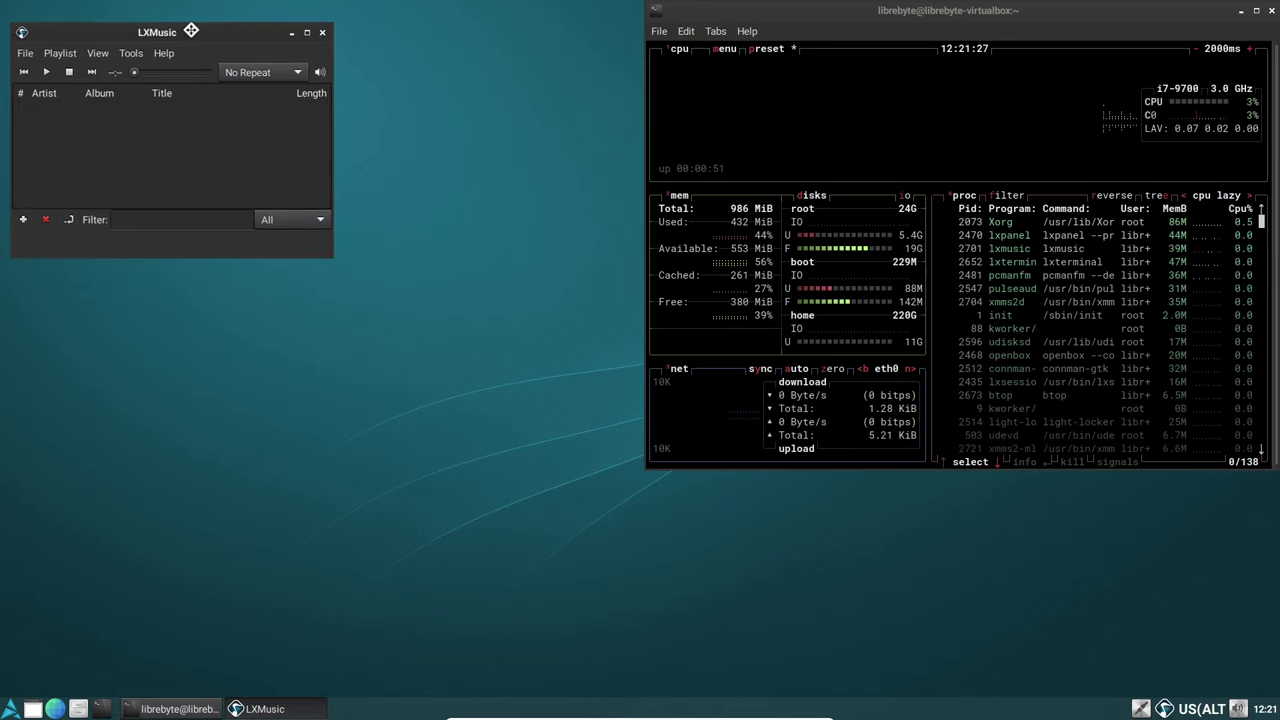
{"action": "left_click", "coordinate": [10, 709]}
Launch the mpv media player from the application menu.
{"action": "mouse_move", "coordinate": [72, 550]}
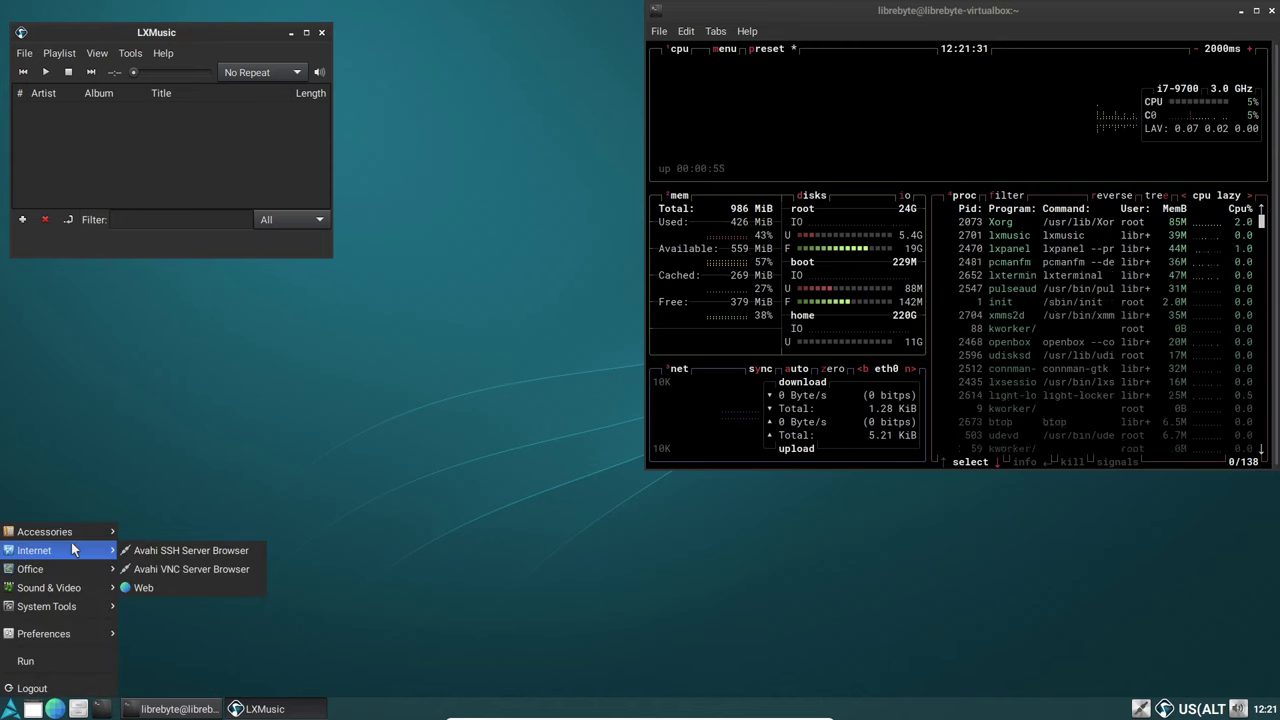
{"action": "mouse_move", "coordinate": [72, 588]}
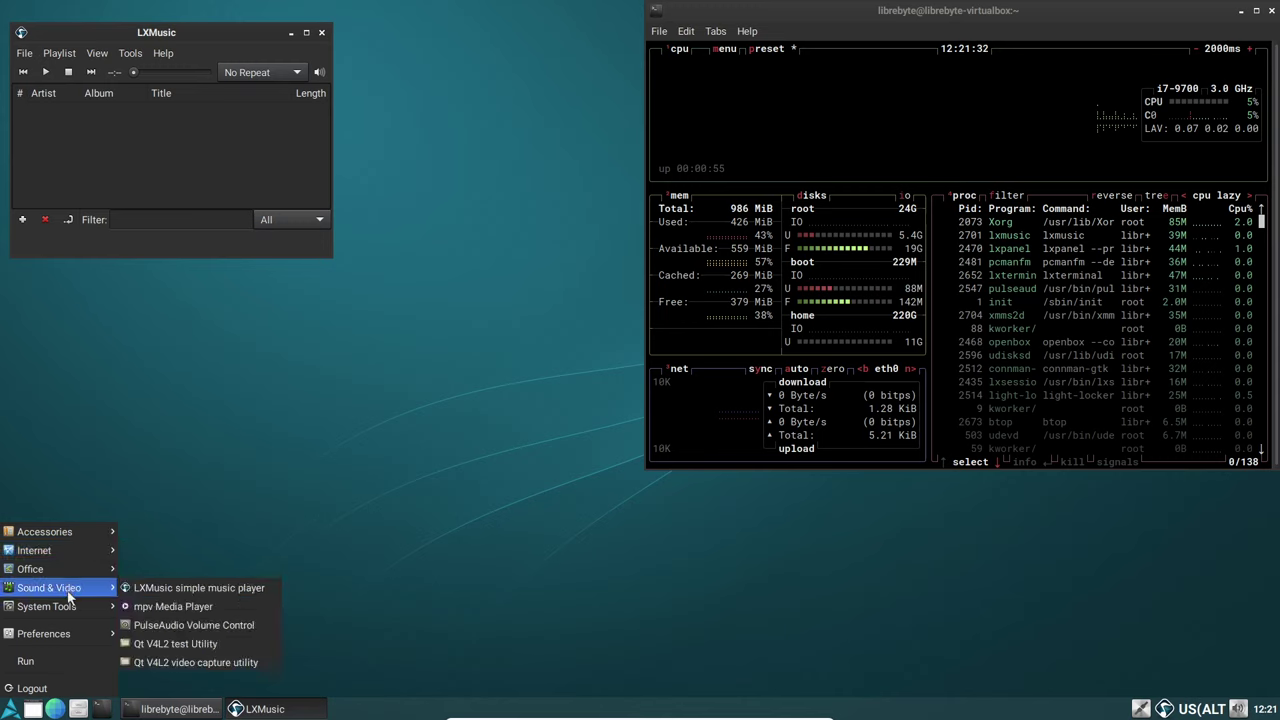
{"action": "left_click", "coordinate": [203, 608]}
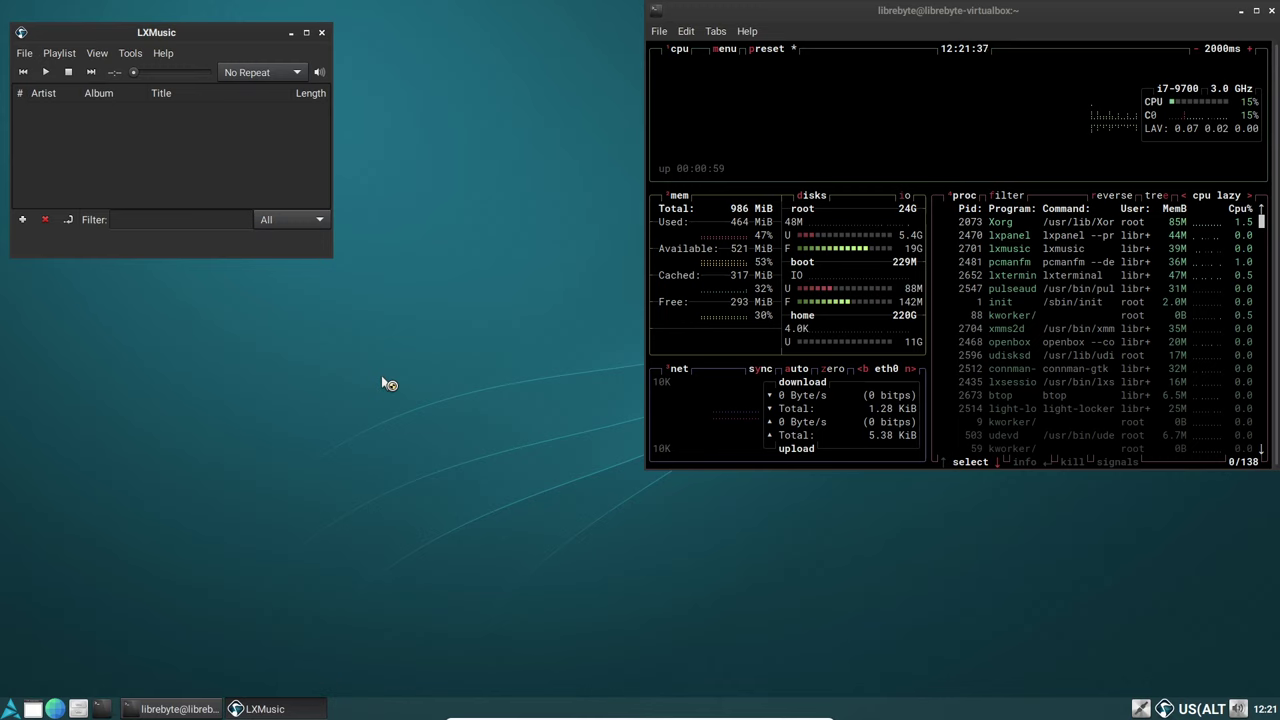
Open PCManFM from System Tools on the home folder and move its window left and up.
{"action": "left_click", "coordinate": [10, 709]}
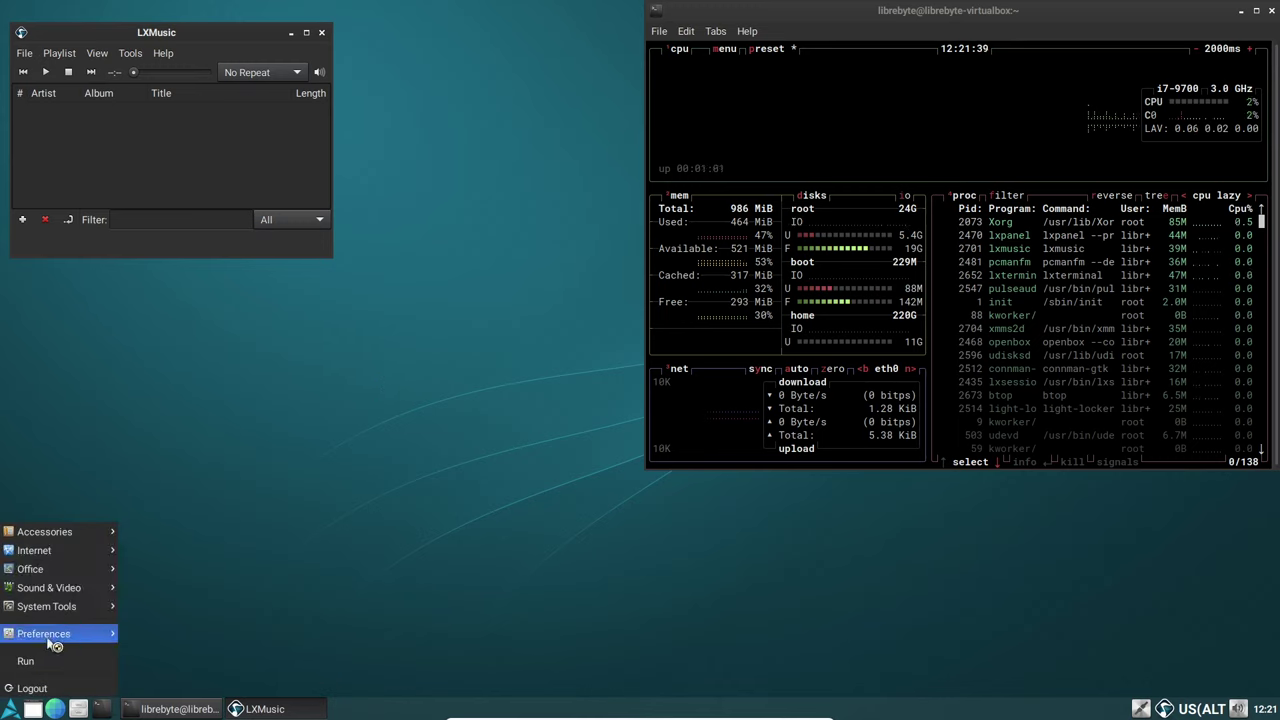
{"action": "mouse_move", "coordinate": [95, 606]}
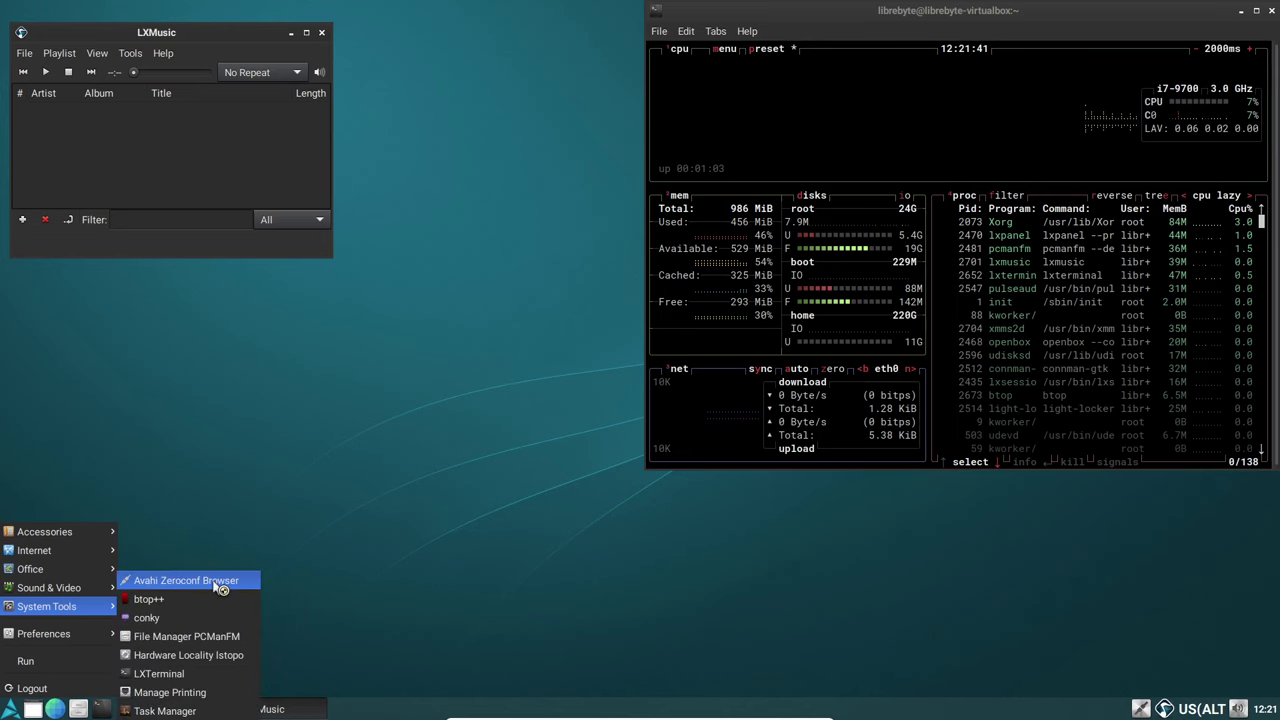
{"action": "left_click", "coordinate": [210, 639]}
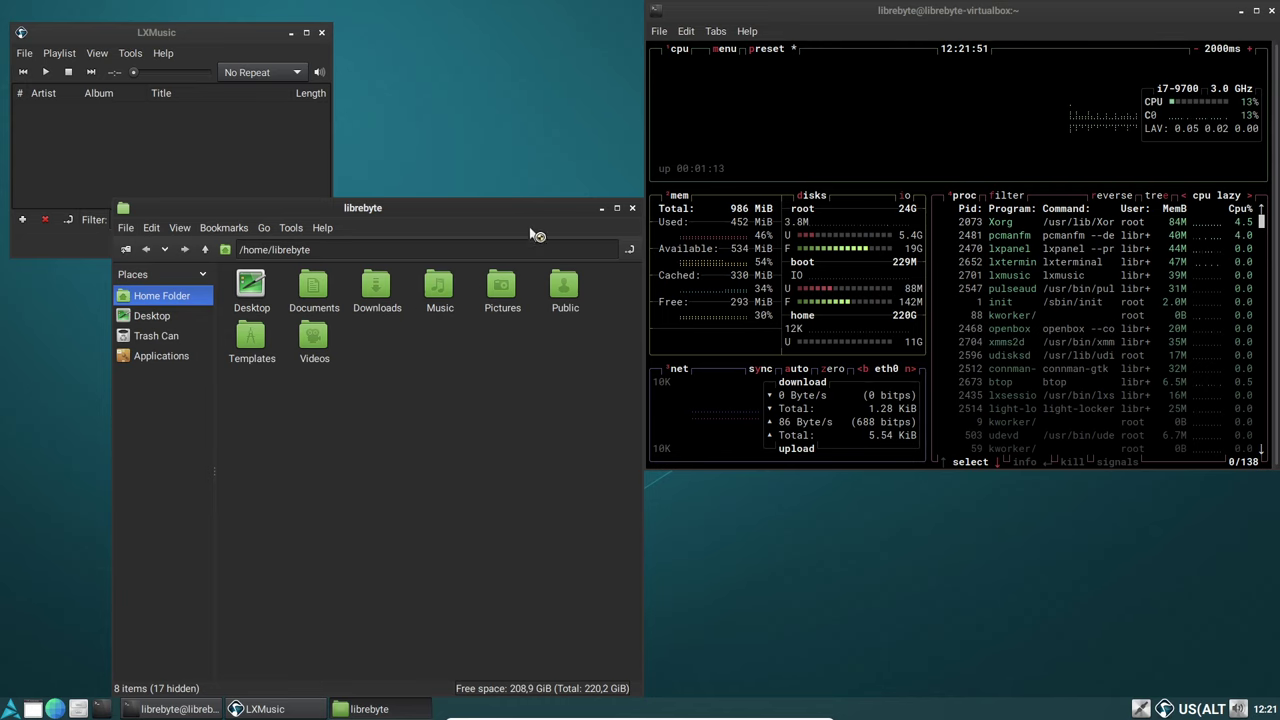
{"action": "mouse_move", "coordinate": [538, 210]}
{"action": "left_mouse_down"}
{"action": "mouse_move", "coordinate": [457, 193]}
{"action": "mouse_move", "coordinate": [595, 175]}
{"action": "mouse_move", "coordinate": [600, 131]}
{"action": "mouse_move", "coordinate": [435, 149]}
{"action": "mouse_move", "coordinate": [549, 194]}
{"action": "left_mouse_up"}
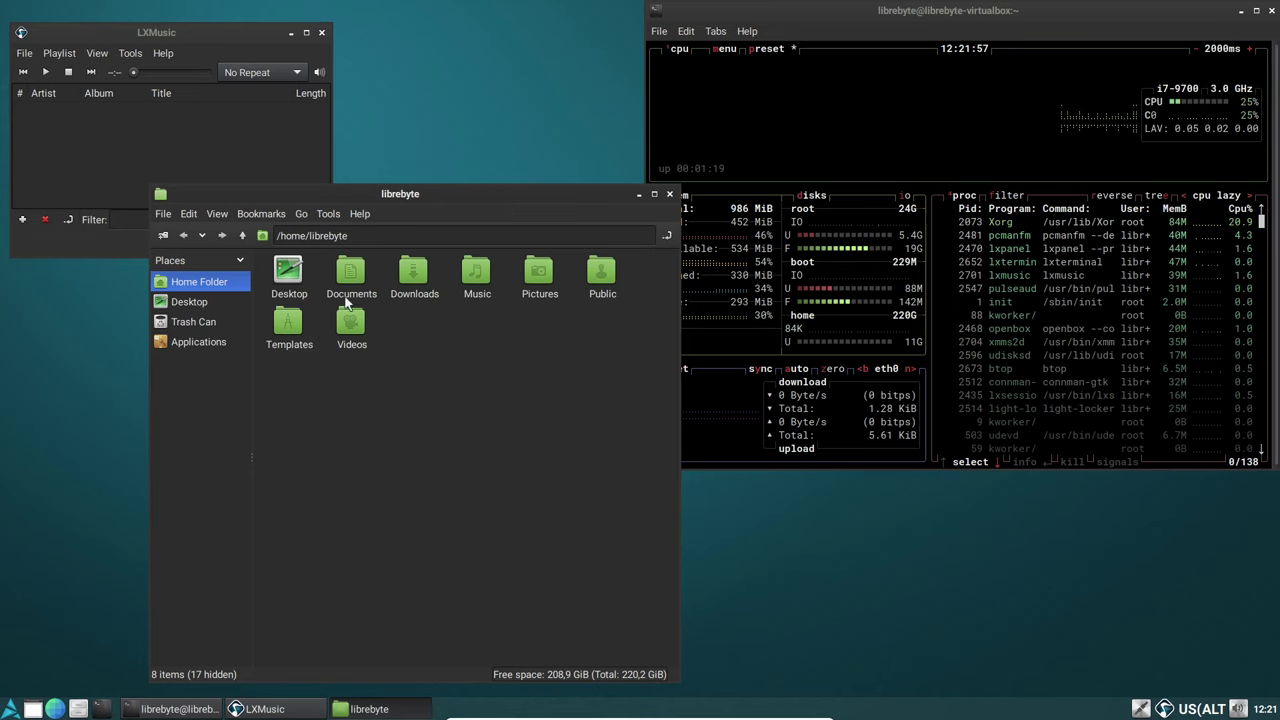
Launch conky from System Tools and spread the LXMusic and file manager windows out.
{"action": "left_click", "coordinate": [10, 708]}
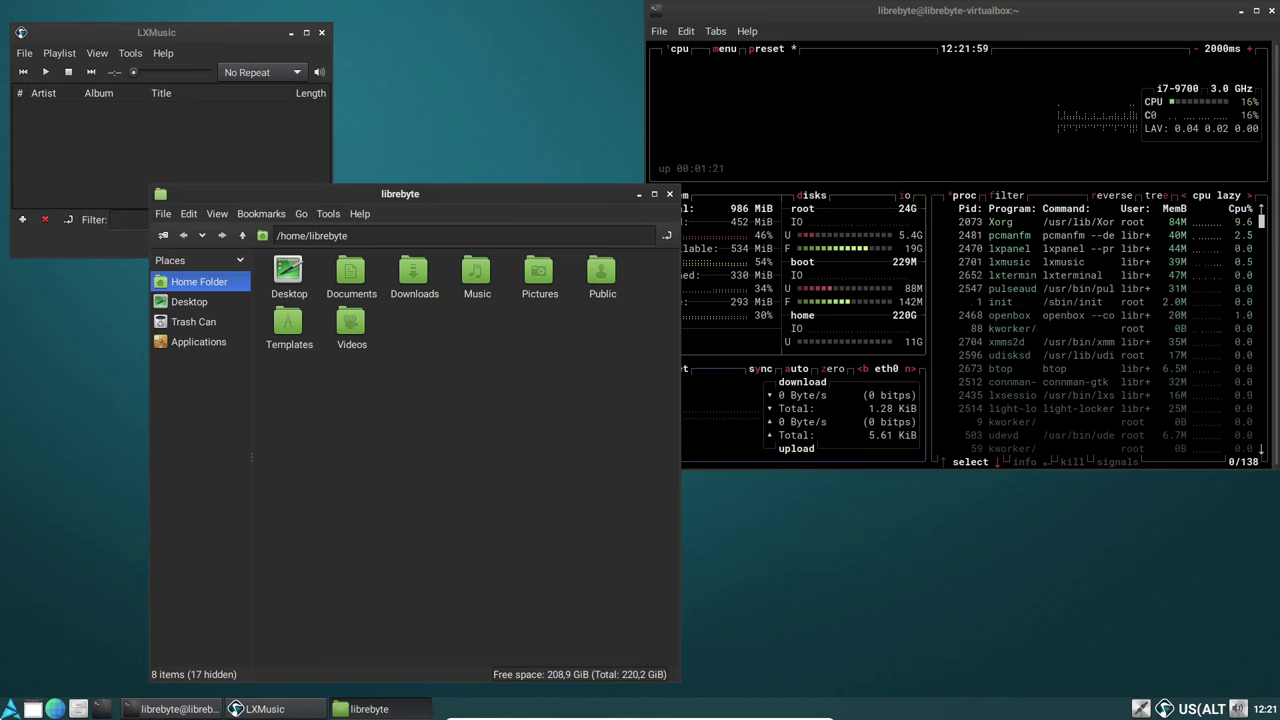
{"action": "mouse_move", "coordinate": [60, 606]}
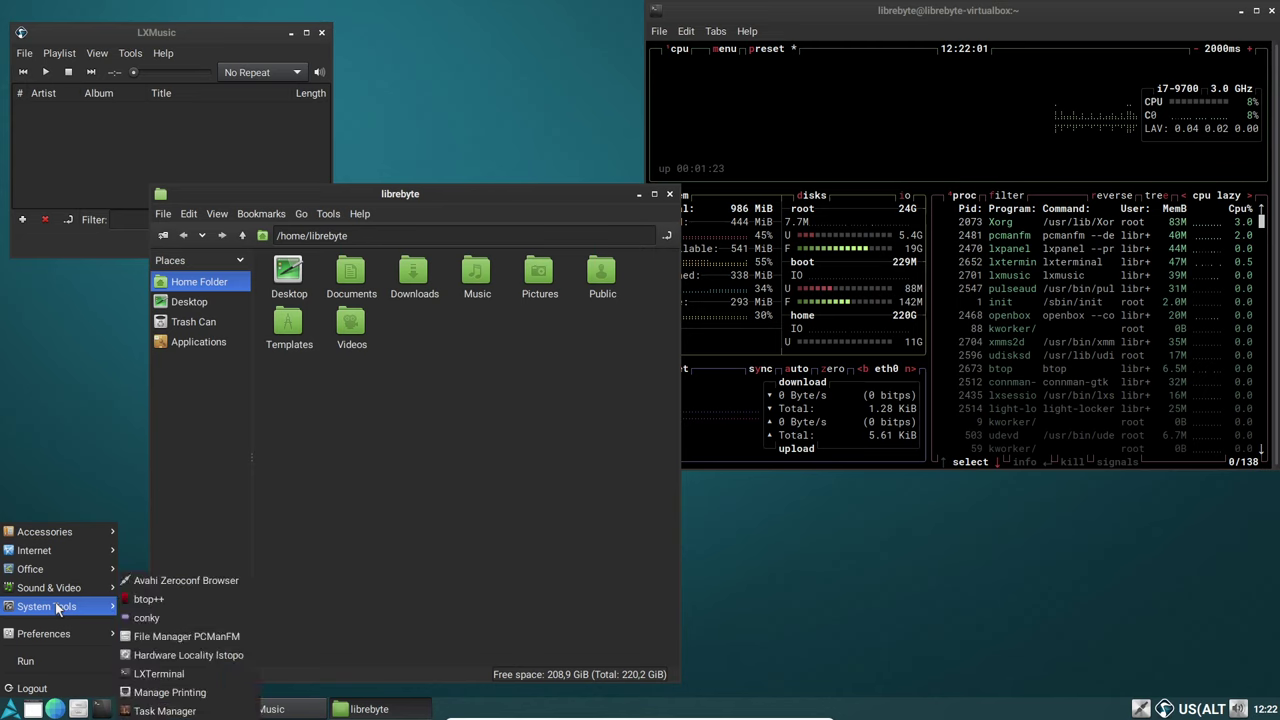
{"action": "left_click", "coordinate": [150, 618]}
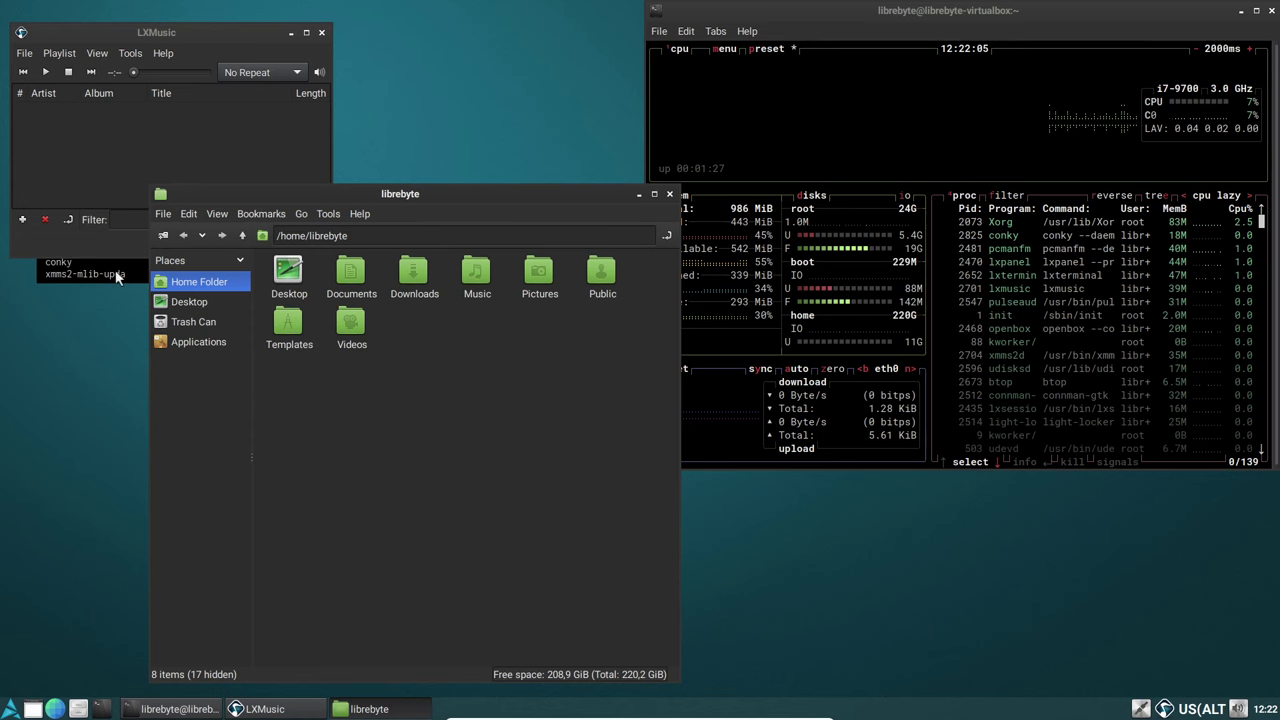
{"action": "left_click_drag", "start_coordinate": [263, 31], "coordinate": [358, 35]}
{"action": "left_click_drag", "start_coordinate": [528, 194], "coordinate": [862, 172]}
{"action": "left_click_drag", "start_coordinate": [342, 57], "coordinate": [602, 235]}
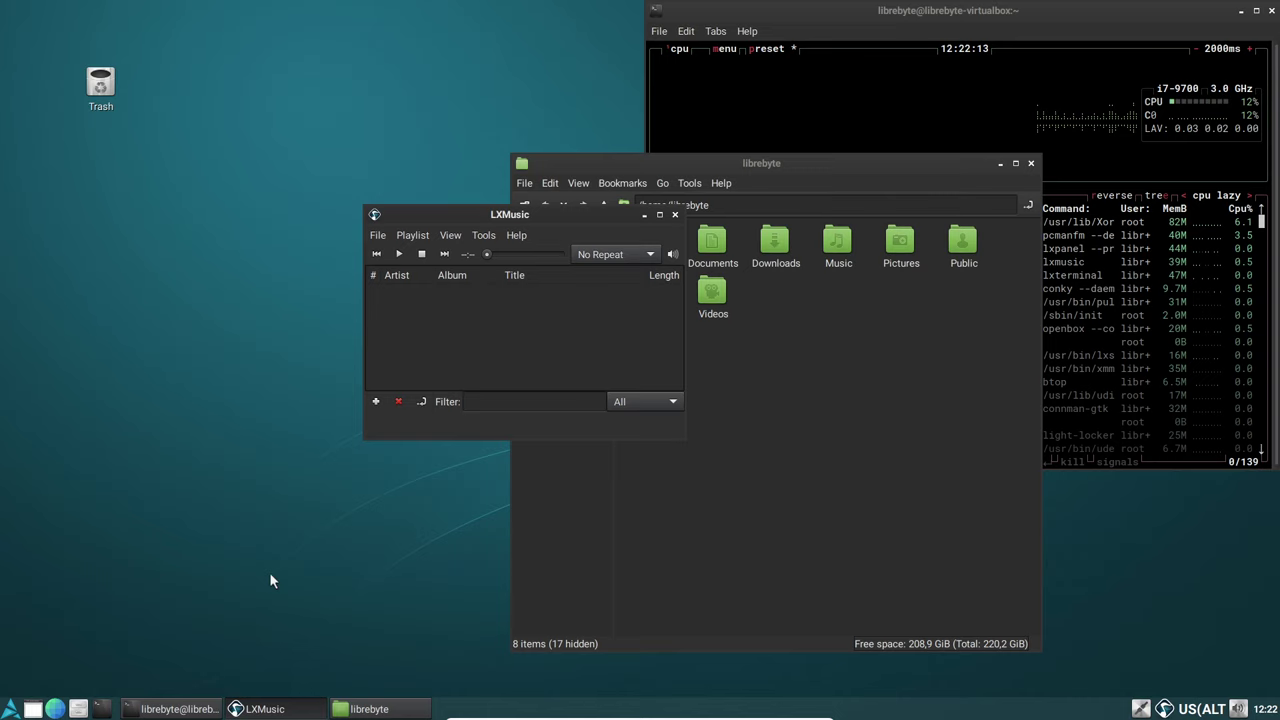
Launch conky again so its monitor panel shows, and shift LXMusic left.
{"action": "left_click", "coordinate": [12, 708]}
{"action": "mouse_move", "coordinate": [87, 606]}
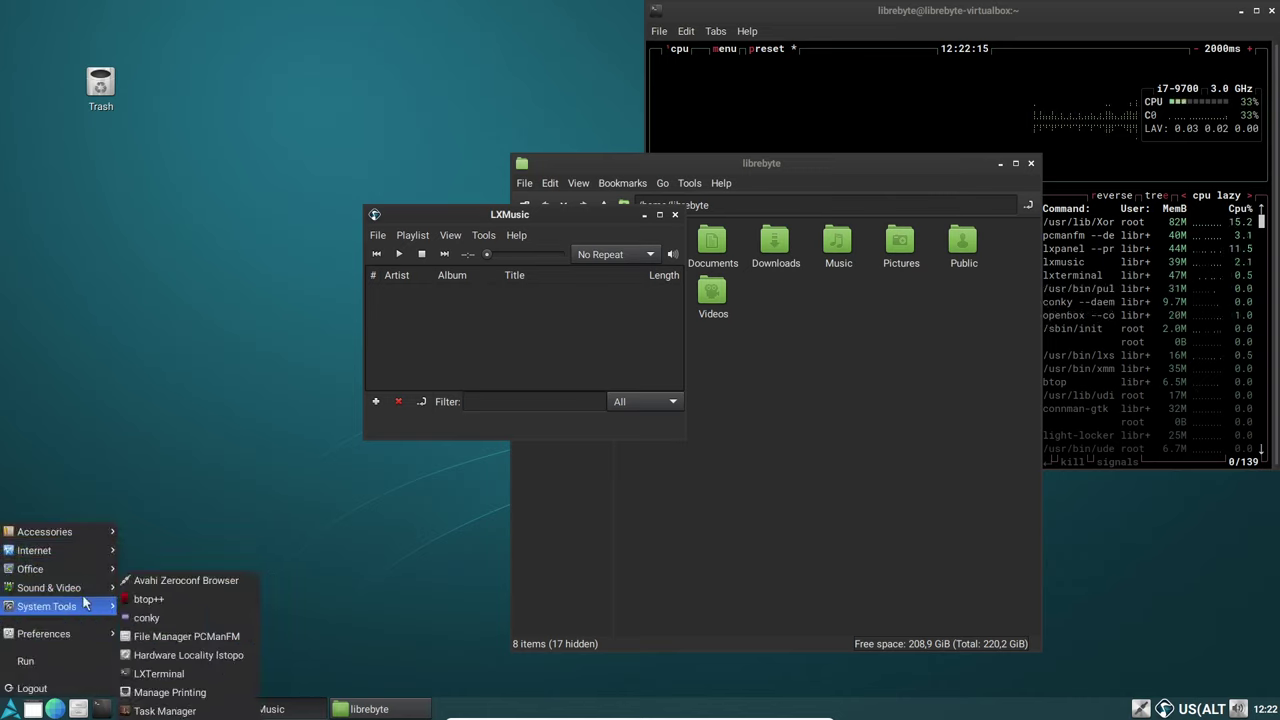
{"action": "left_click", "coordinate": [183, 619]}
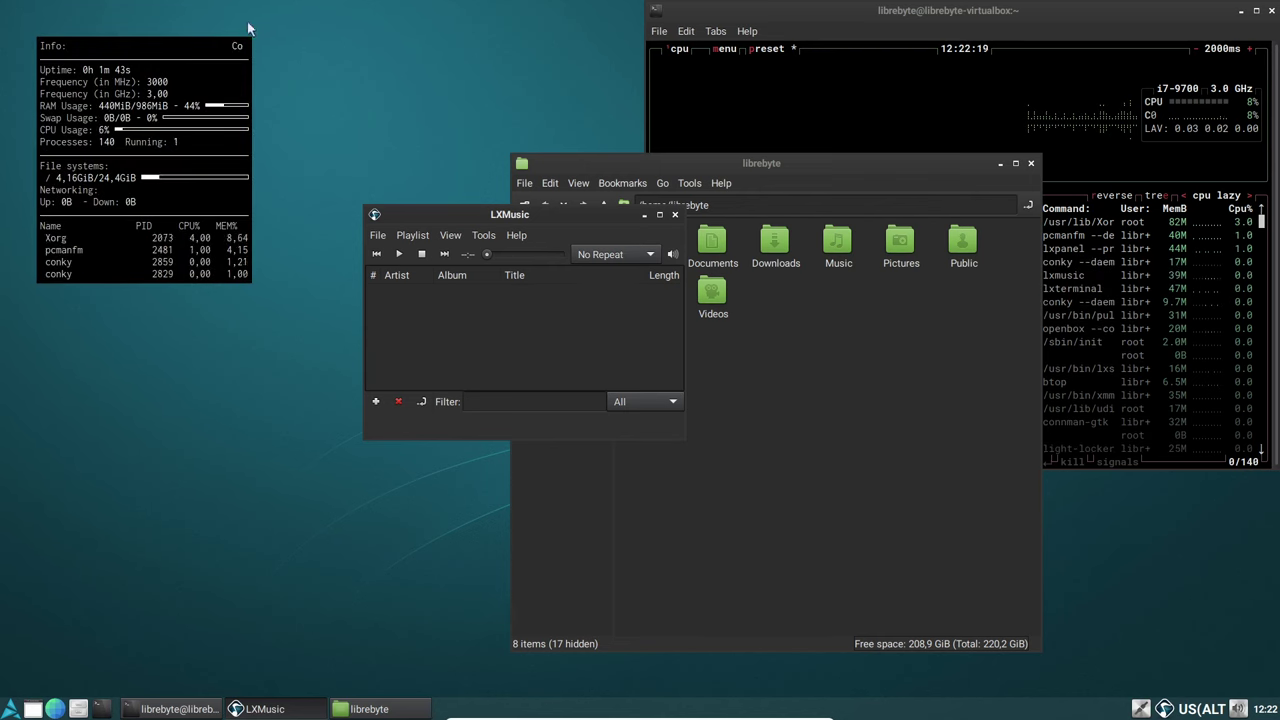
{"action": "left_click", "coordinate": [240, 48]}
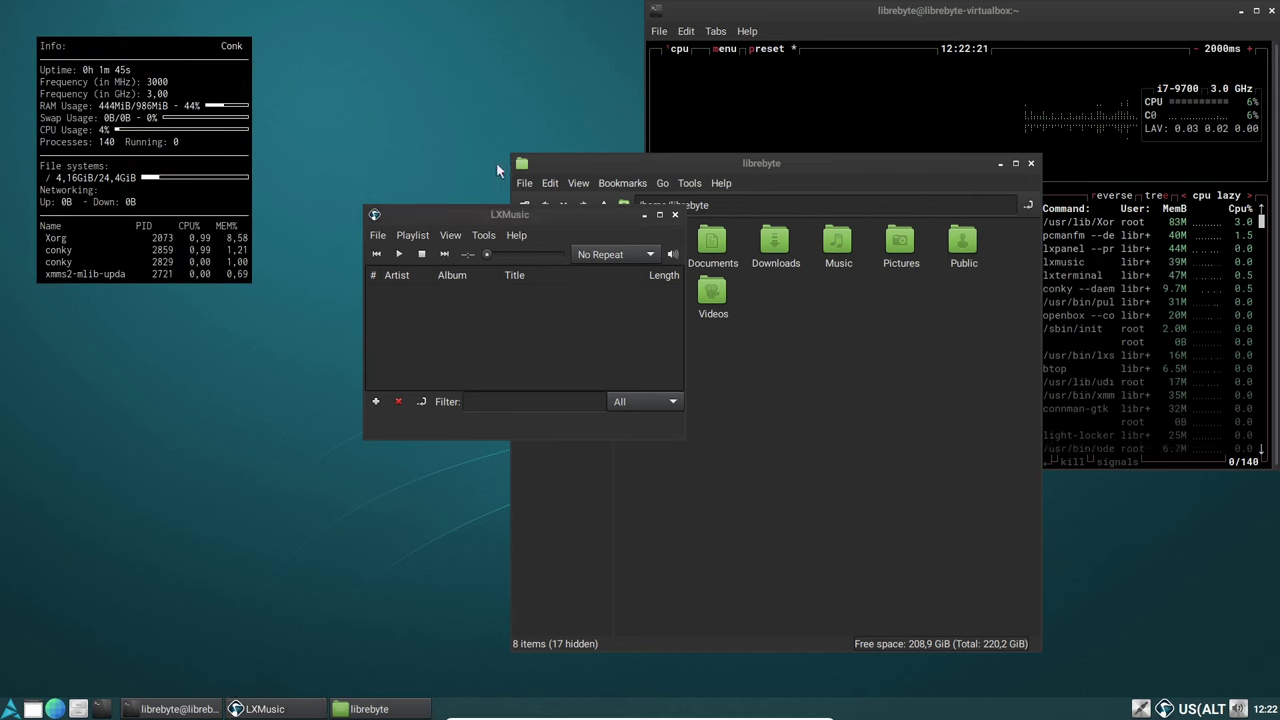
{"action": "left_click_drag", "start_coordinate": [586, 215], "coordinate": [303, 349]}
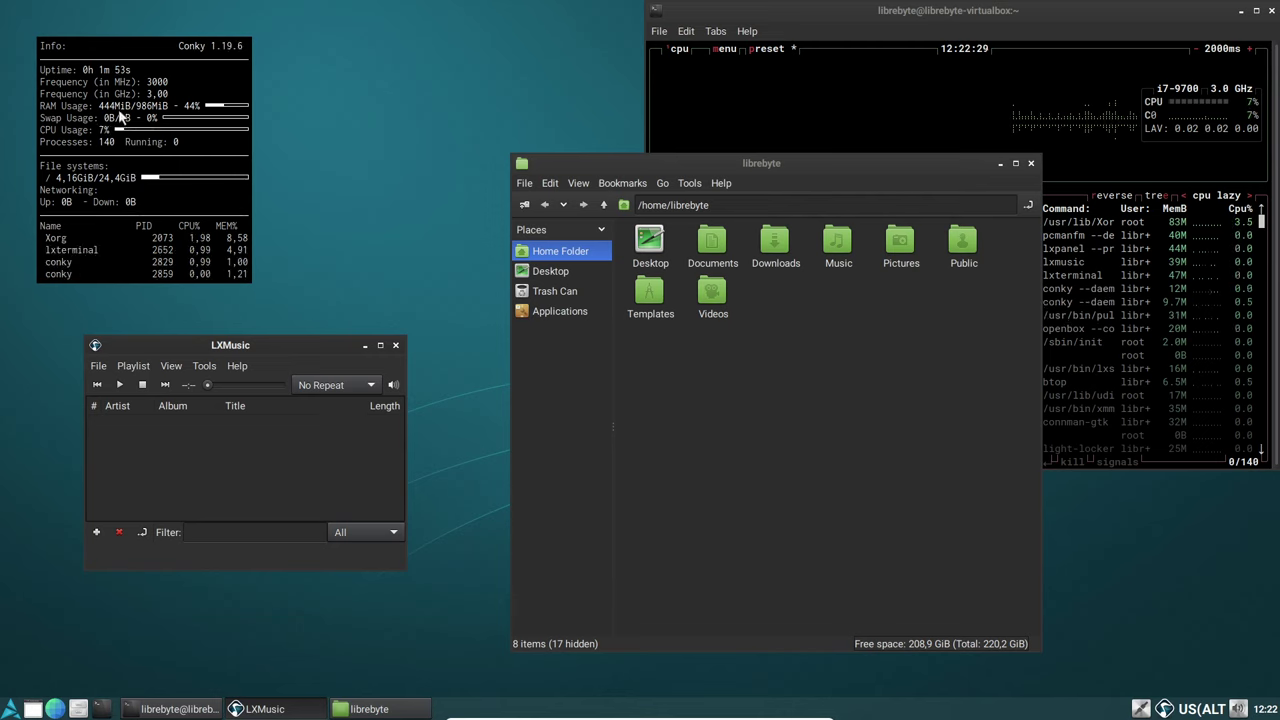
Reposition the file manager window, then show the System Tools applications in the menu.
{"action": "left_click_drag", "start_coordinate": [766, 162], "coordinate": [717, 369]}
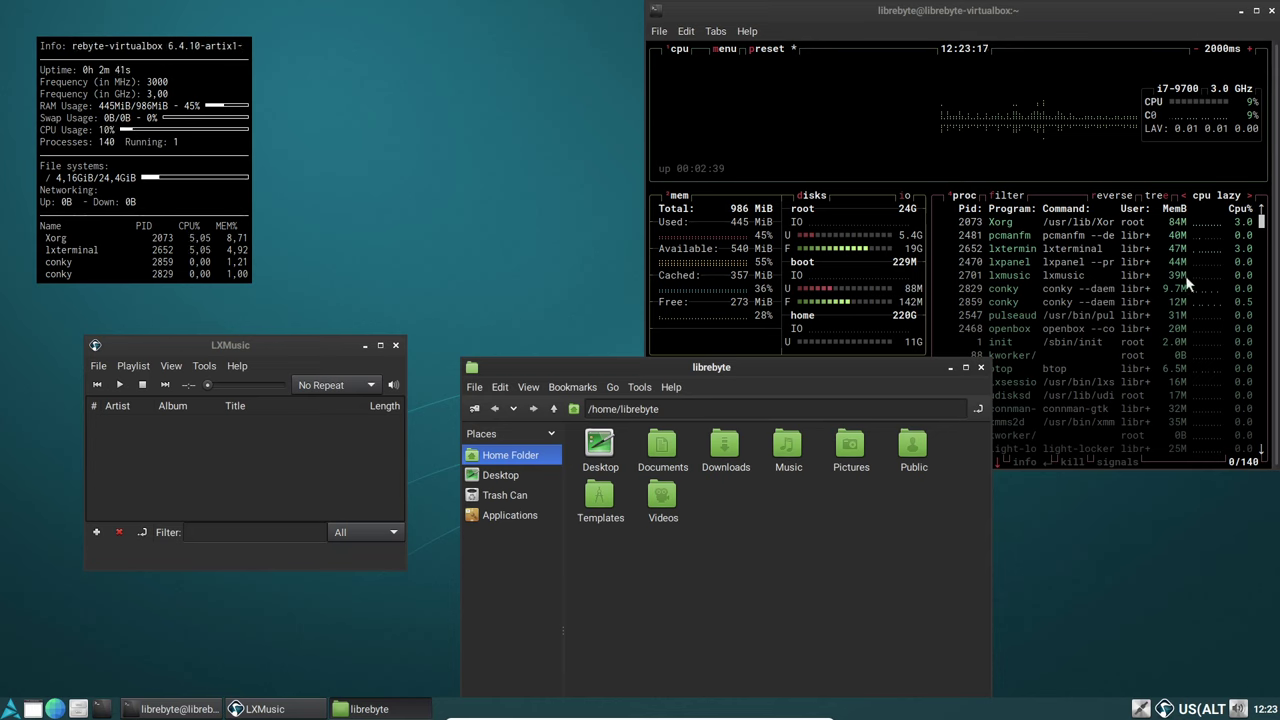
{"action": "left_click_drag", "start_coordinate": [911, 362], "coordinate": [859, 245]}
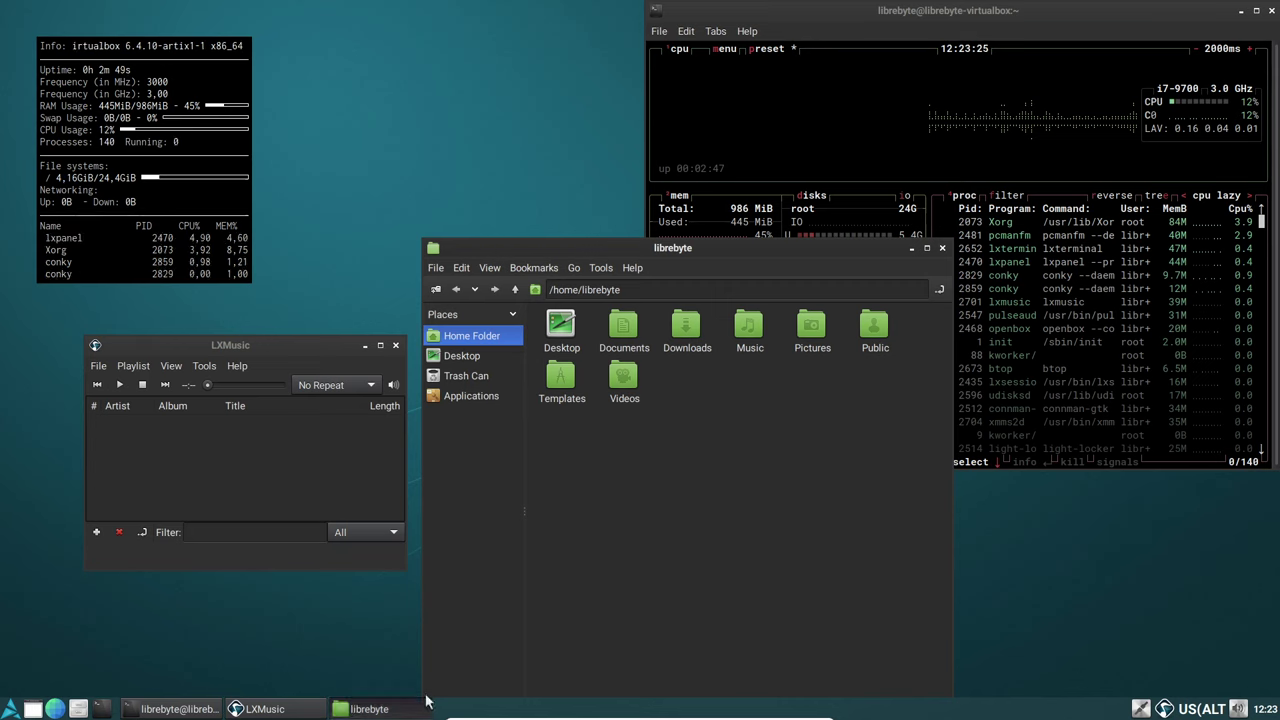
{"action": "left_click", "coordinate": [10, 709]}
{"action": "mouse_move", "coordinate": [73, 606]}
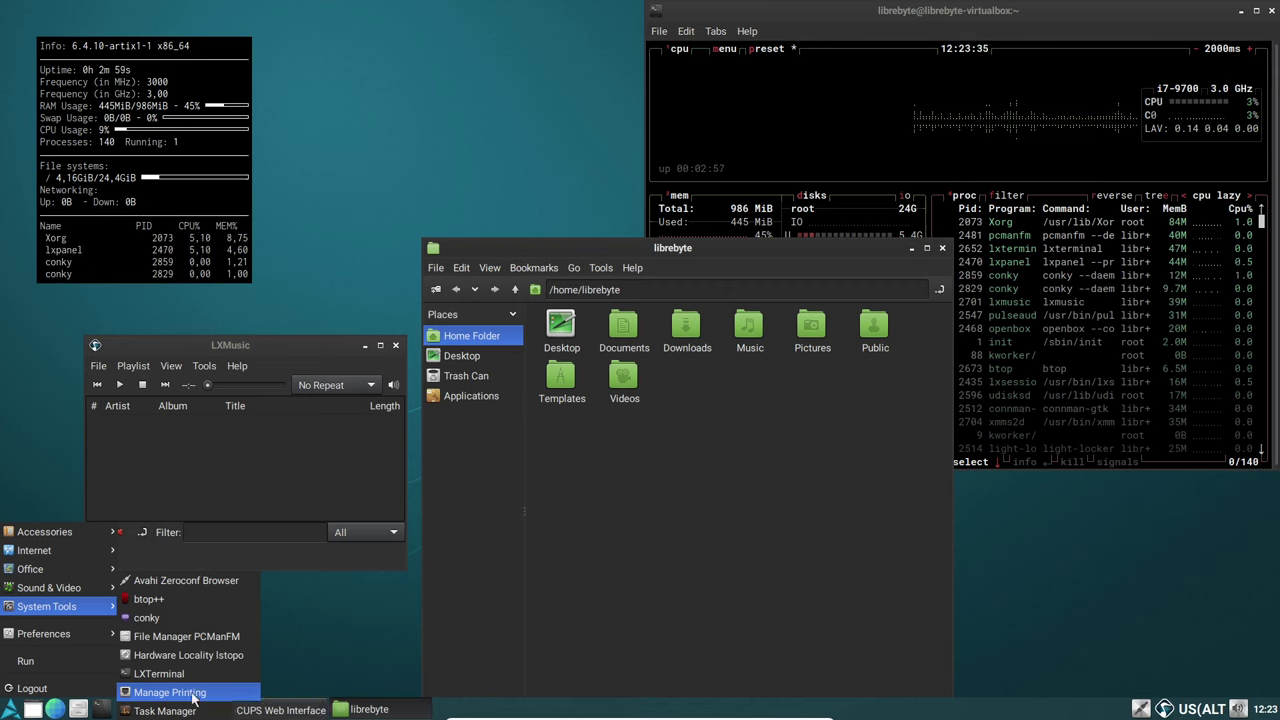
Show the Preferences submenu of the application menu.
{"action": "mouse_move", "coordinate": [58, 635]}
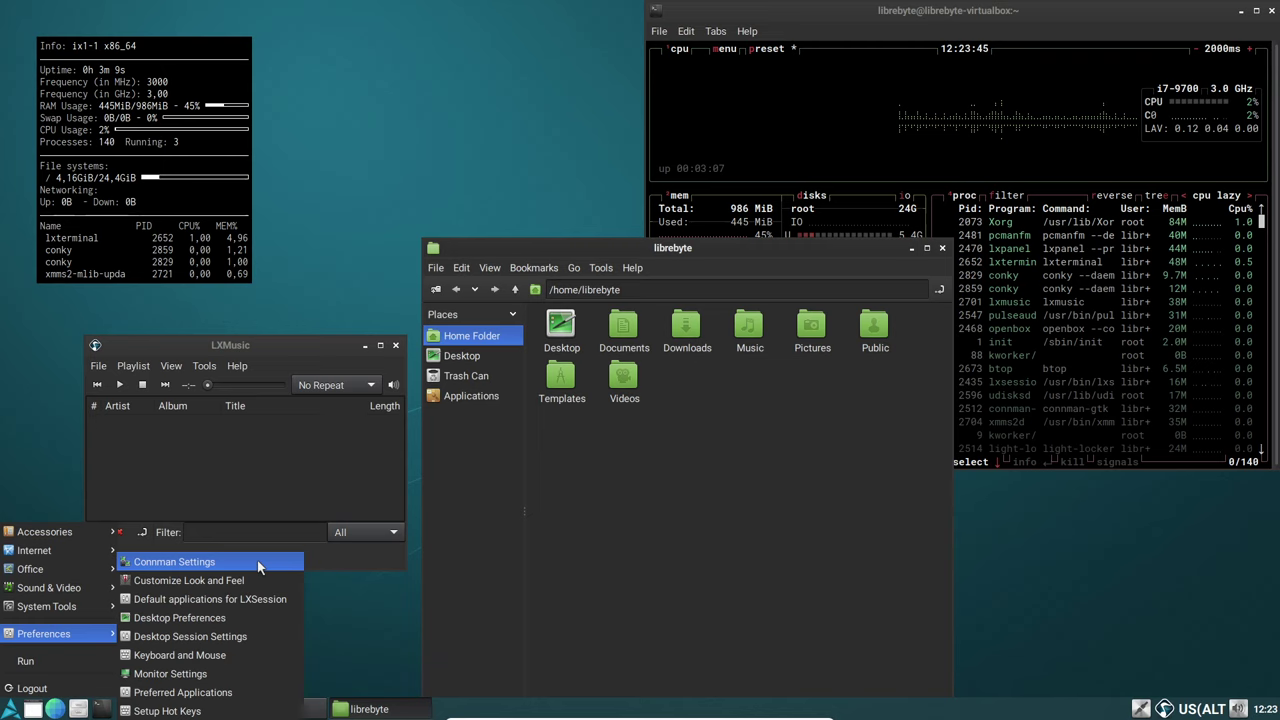
Check the eth0 connection in ConnMan Settings, close it, then launch Customize Look and Feel.
{"action": "left_click", "coordinate": [258, 567]}
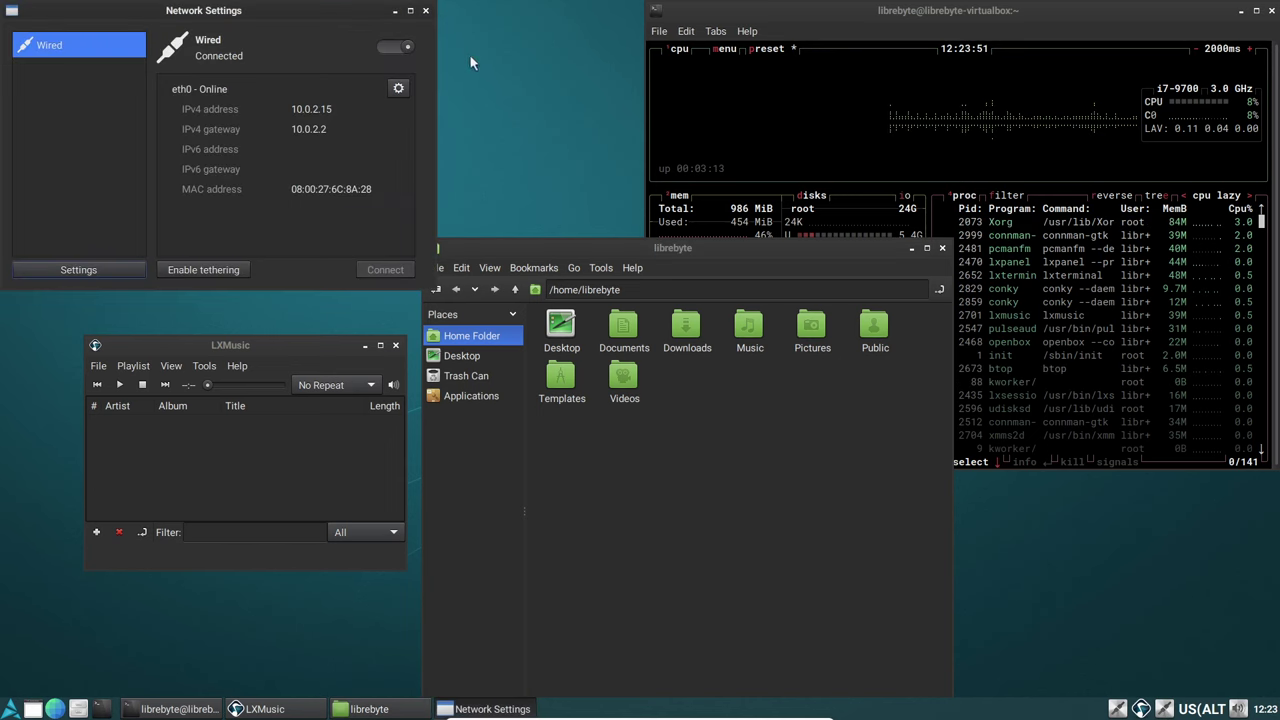
{"action": "left_click", "coordinate": [425, 12]}
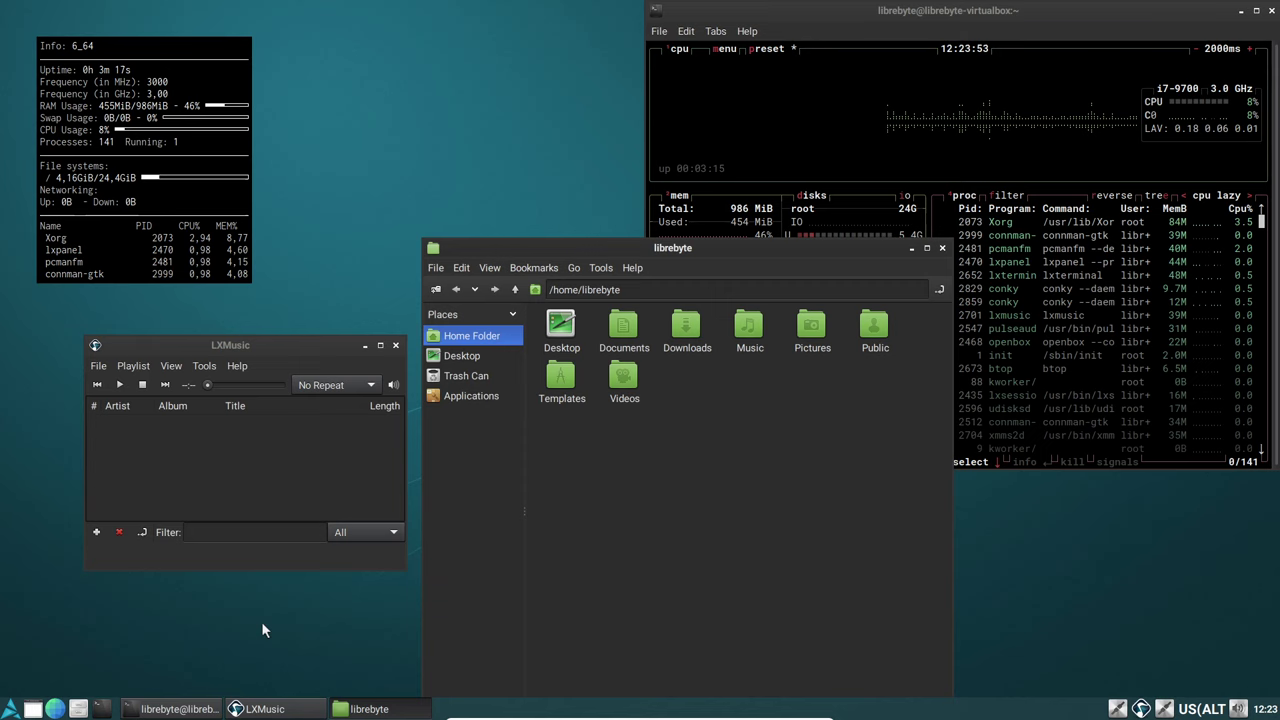
{"action": "left_click", "coordinate": [9, 708]}
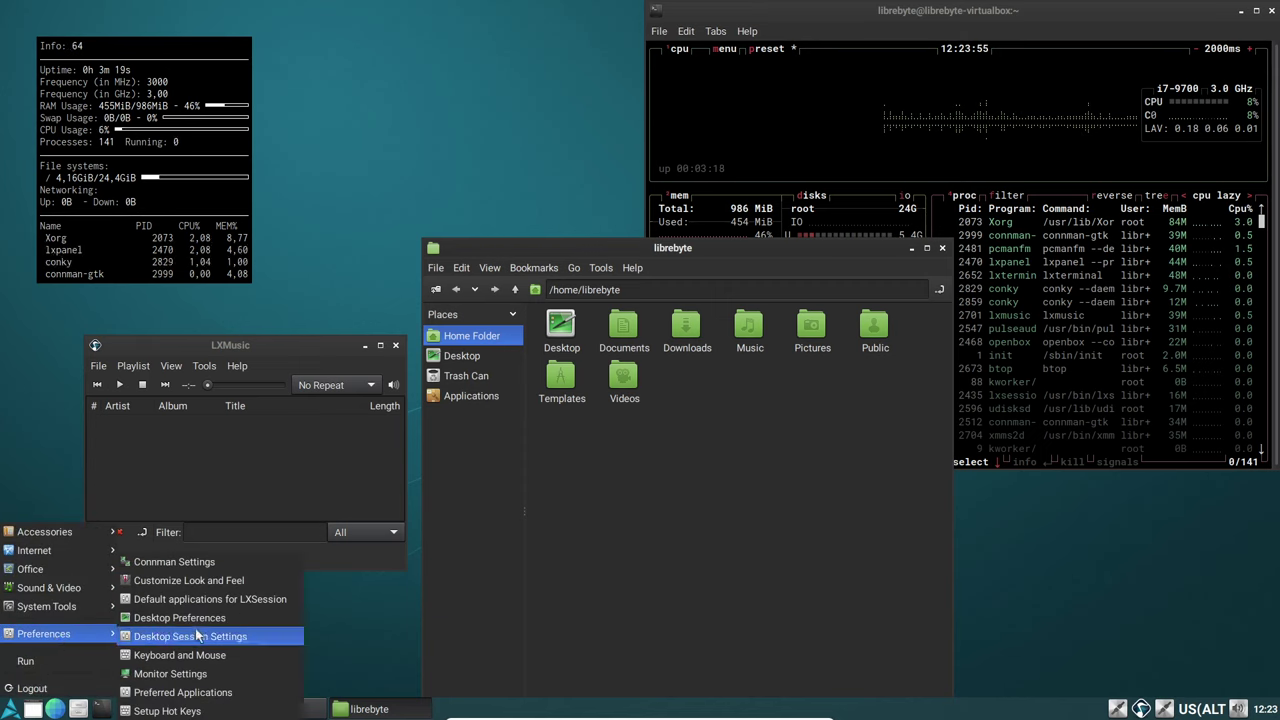
{"action": "left_click", "coordinate": [228, 580]}
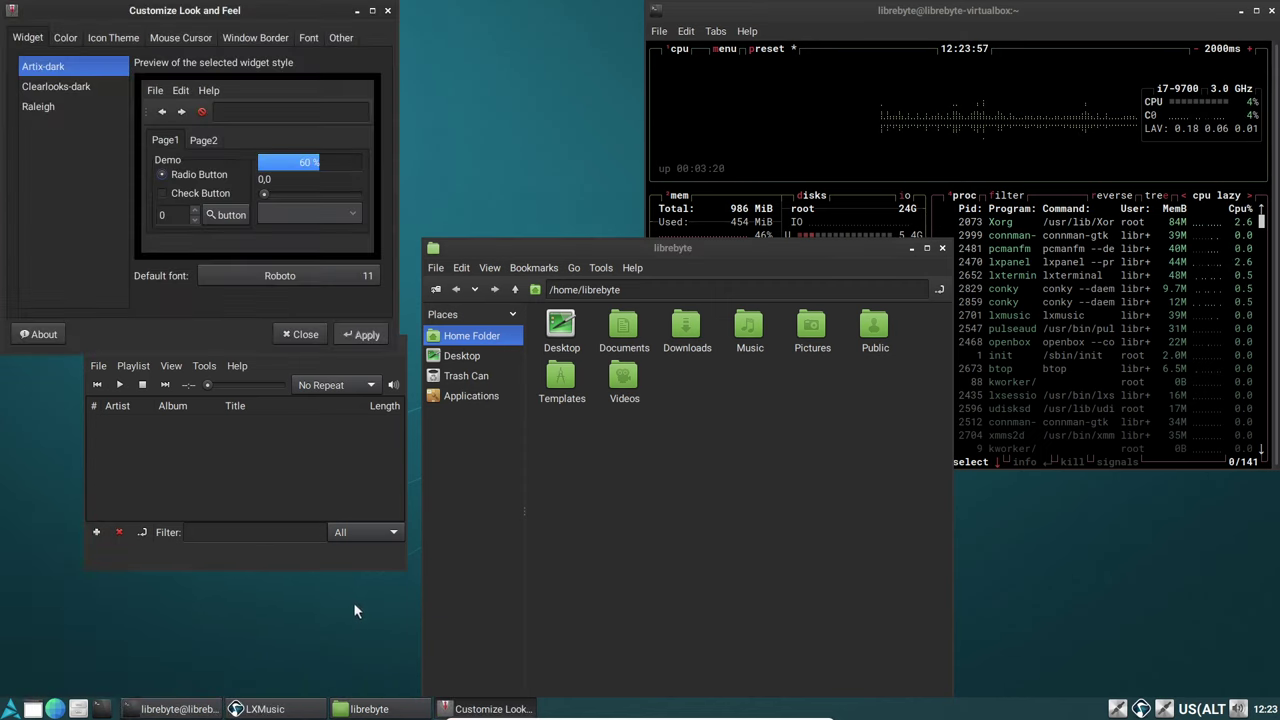
Browse the Color, Icon Theme, Mouse Cursor, Window Border, Font and Other tabs, then shift the window right.
{"action": "left_click", "coordinate": [70, 39]}
{"action": "left_click", "coordinate": [124, 41]}
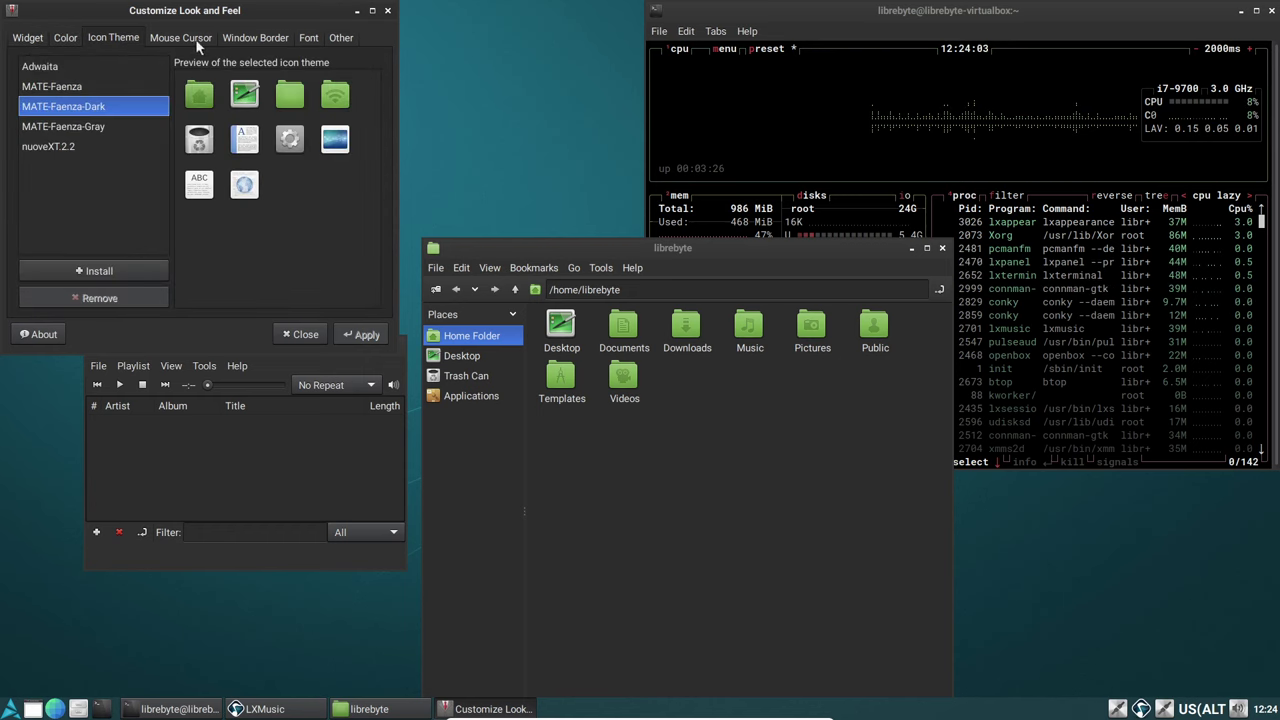
{"action": "left_click", "coordinate": [196, 40]}
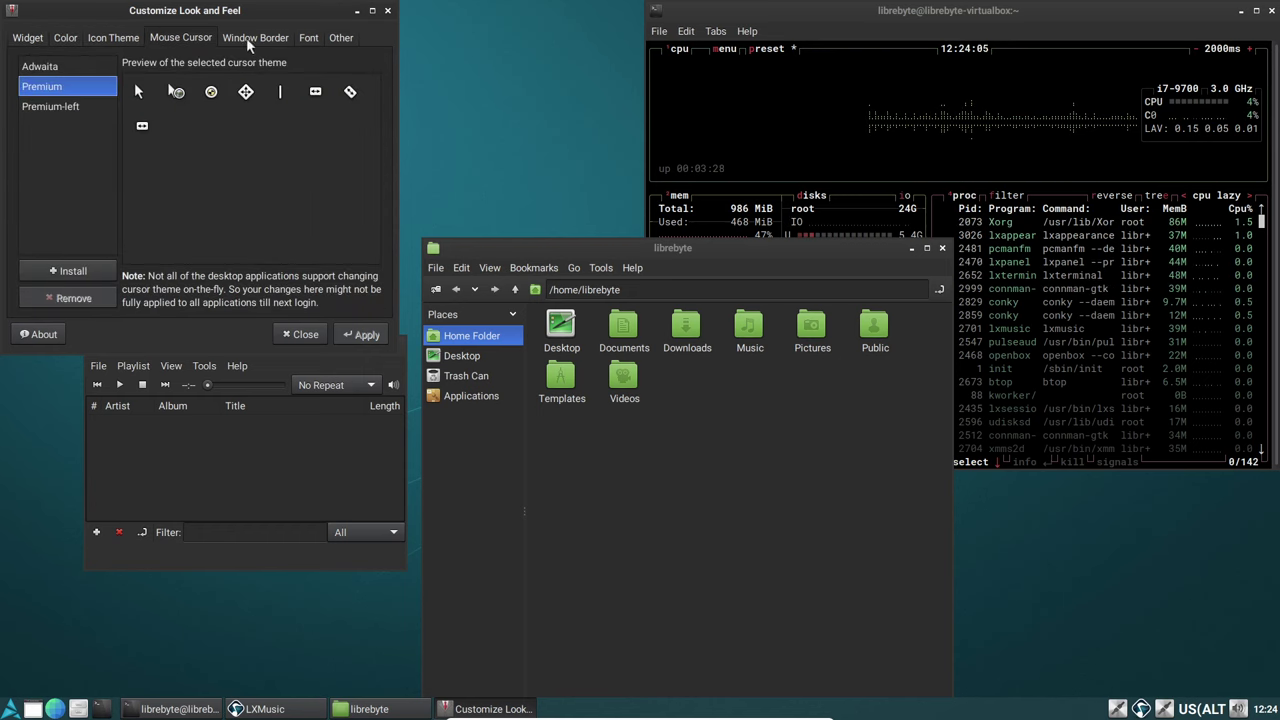
{"action": "left_click", "coordinate": [252, 40]}
{"action": "left_click", "coordinate": [308, 42]}
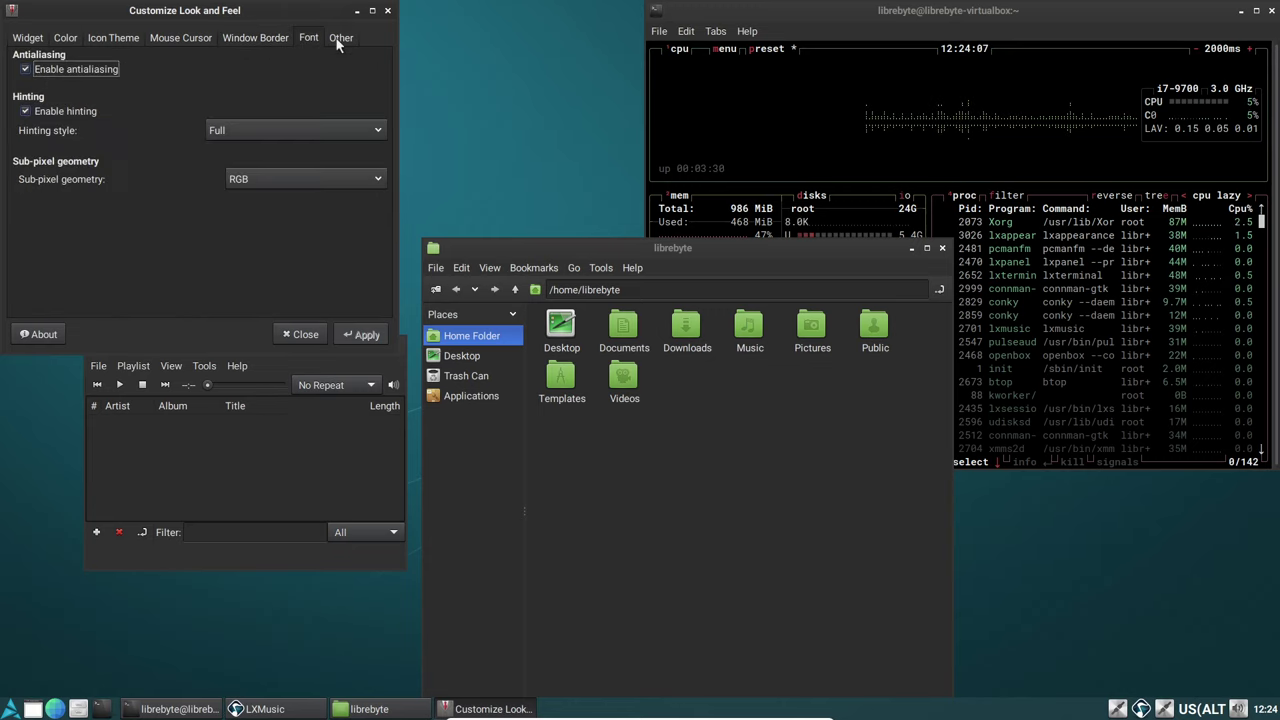
{"action": "left_click", "coordinate": [275, 44]}
{"action": "left_click", "coordinate": [310, 40]}
{"action": "left_click", "coordinate": [341, 38]}
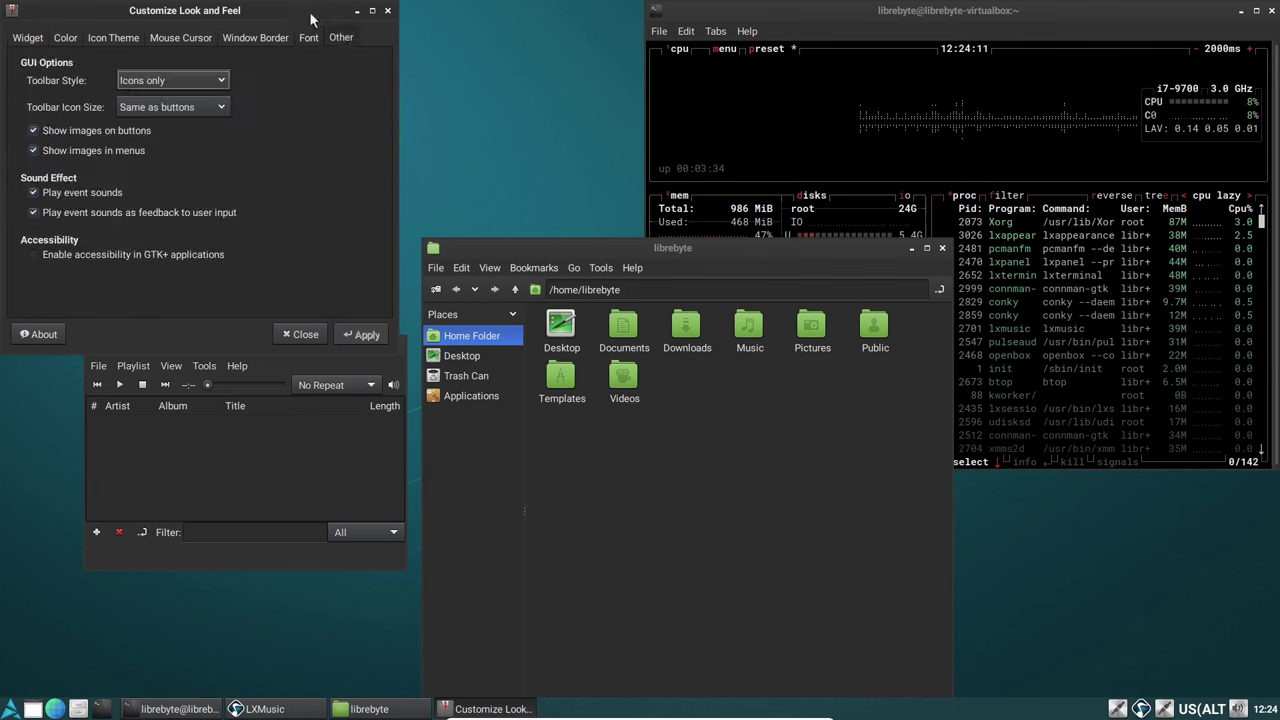
{"action": "left_click_drag", "start_coordinate": [309, 15], "coordinate": [479, 8]}
{"action": "left_click", "coordinate": [10, 709]}
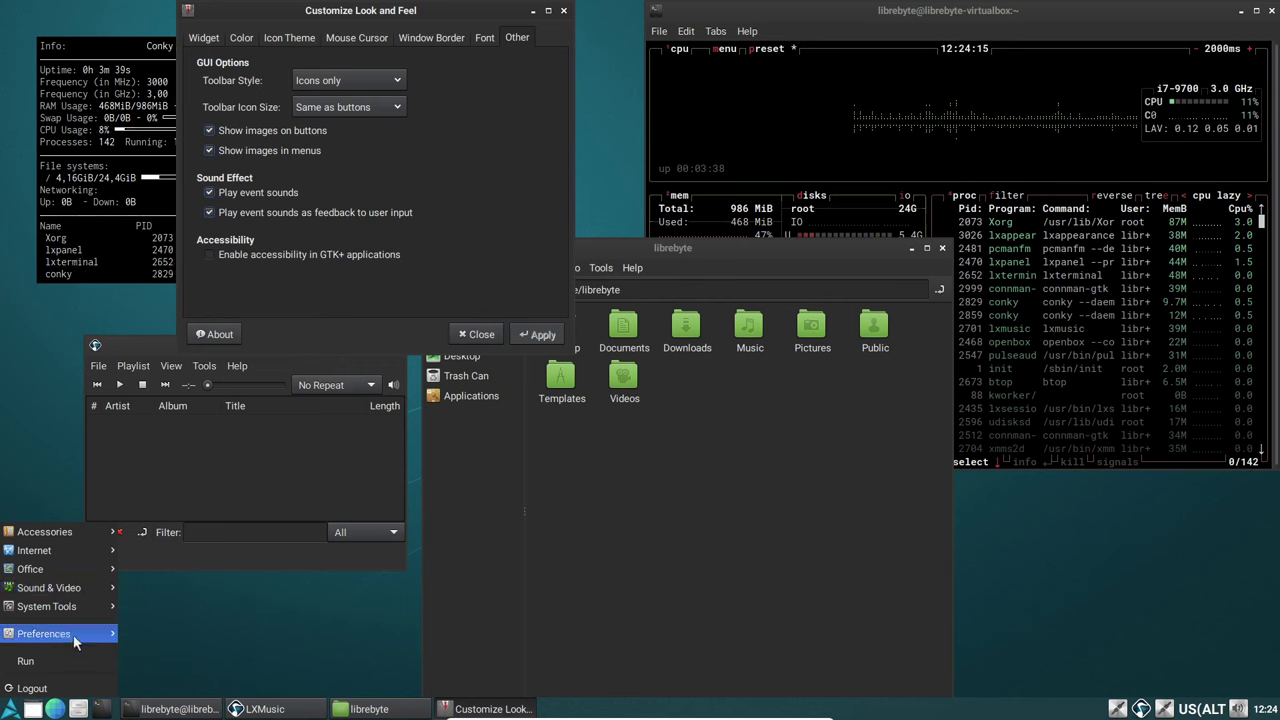
Review the autostart applications in Desktop Session Settings and cancel without changes.
{"action": "mouse_move", "coordinate": [83, 640]}
{"action": "left_click", "coordinate": [190, 636]}
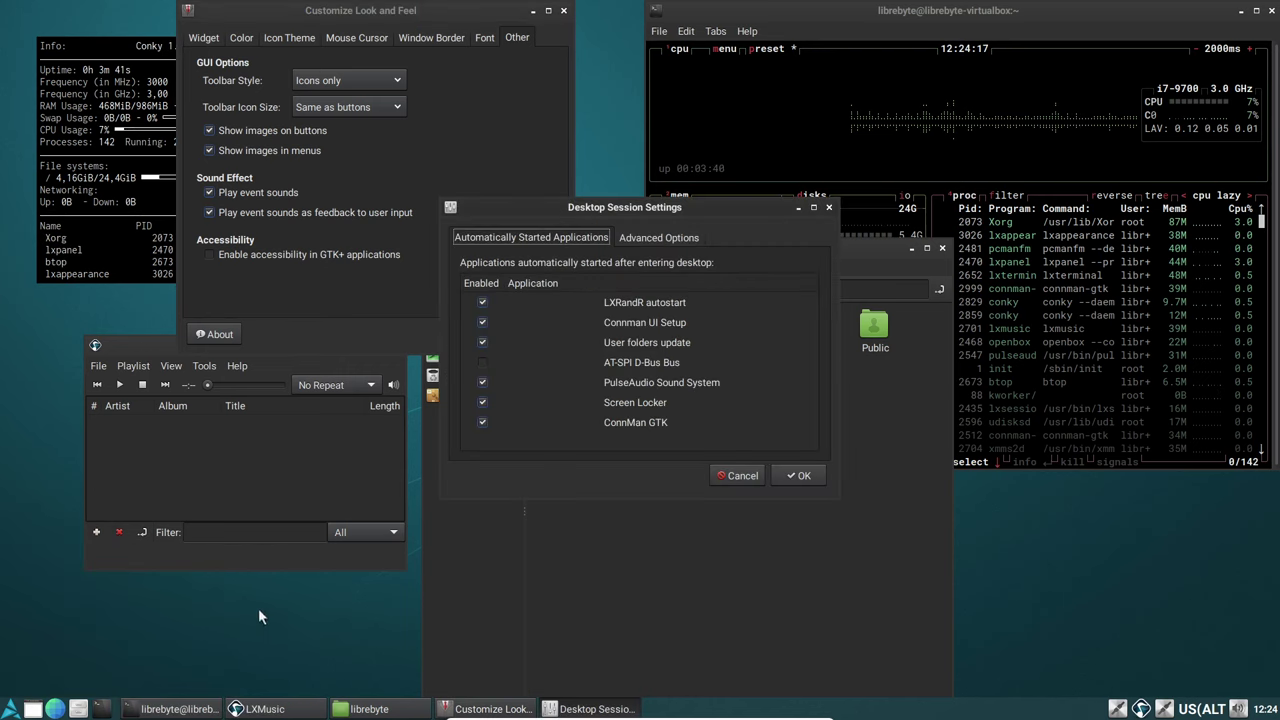
{"action": "left_click", "coordinate": [740, 476]}
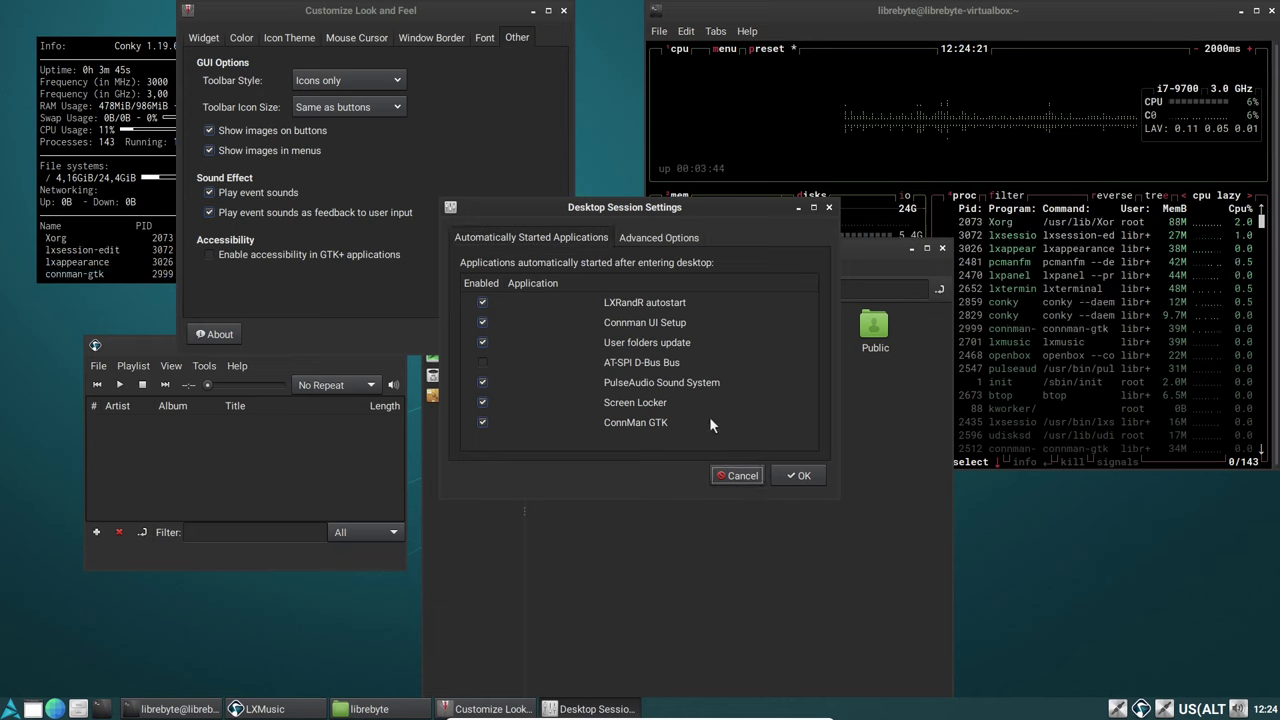
{"action": "left_click", "coordinate": [740, 476]}
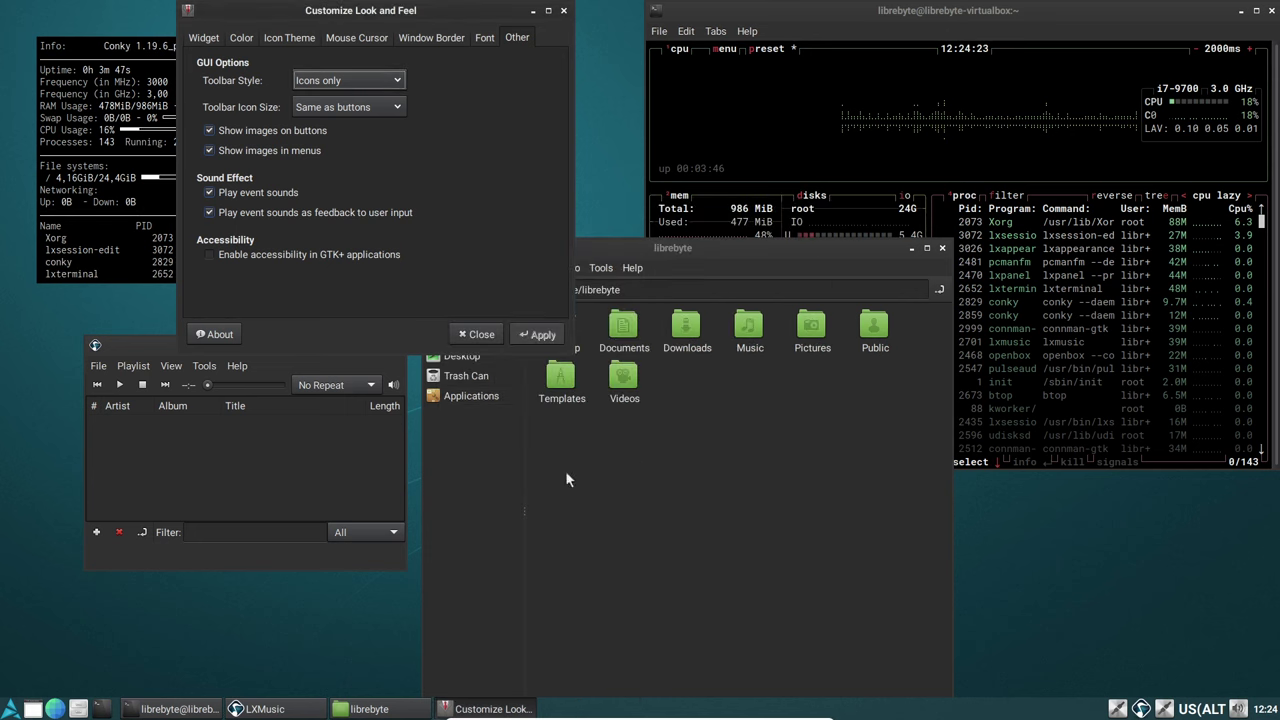
Bring up the Run command prompt from the menu and close it.
{"action": "left_click", "coordinate": [11, 708]}
{"action": "mouse_move", "coordinate": [45, 633]}
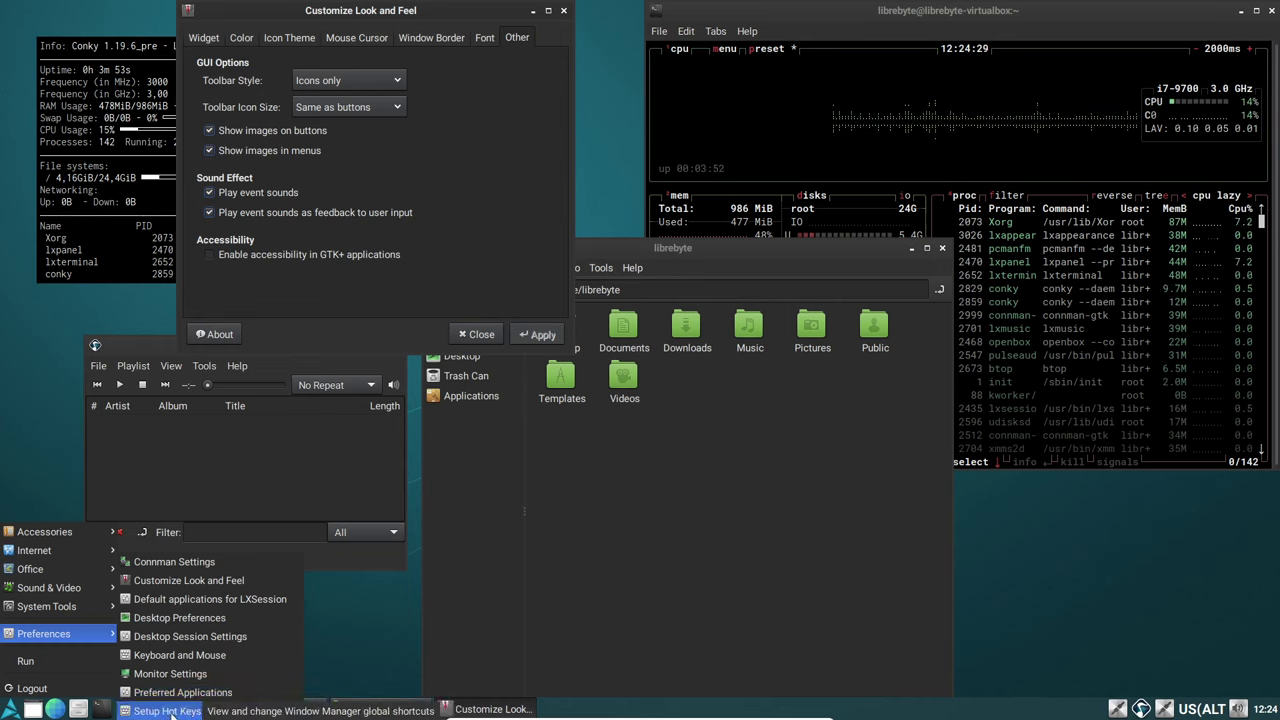
{"action": "left_click", "coordinate": [25, 662]}
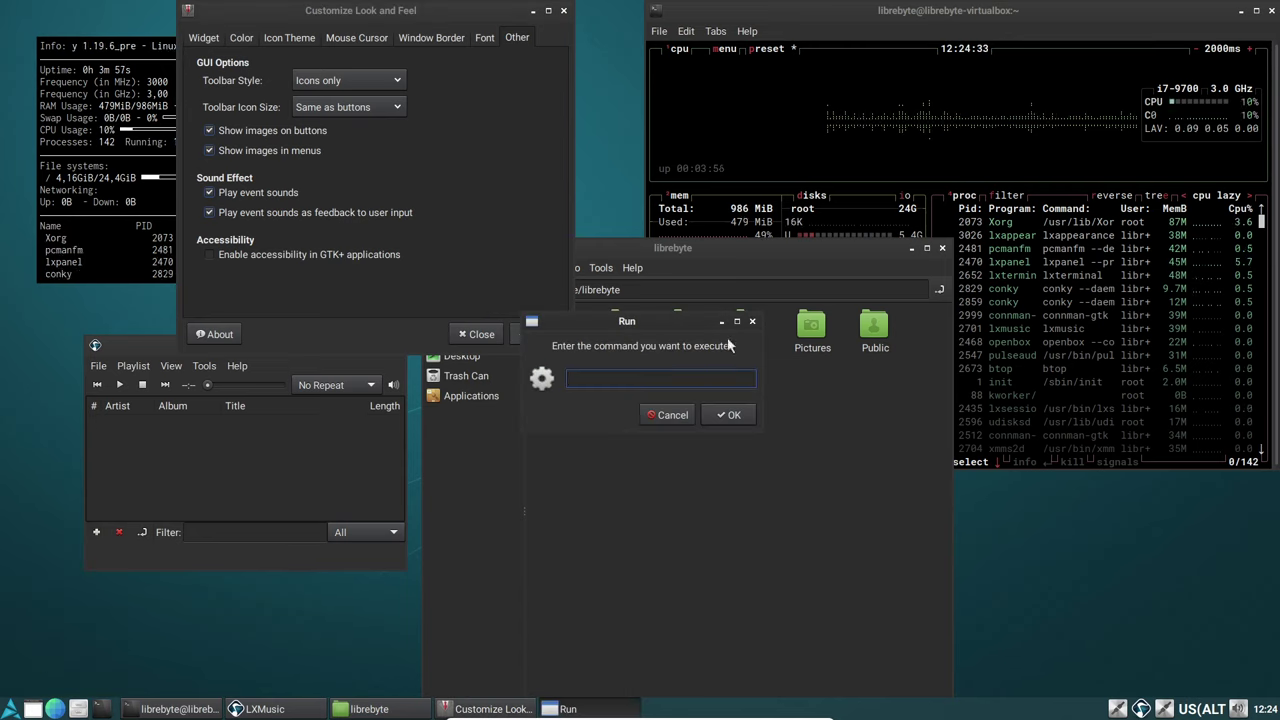
{"action": "left_click", "coordinate": [753, 322]}
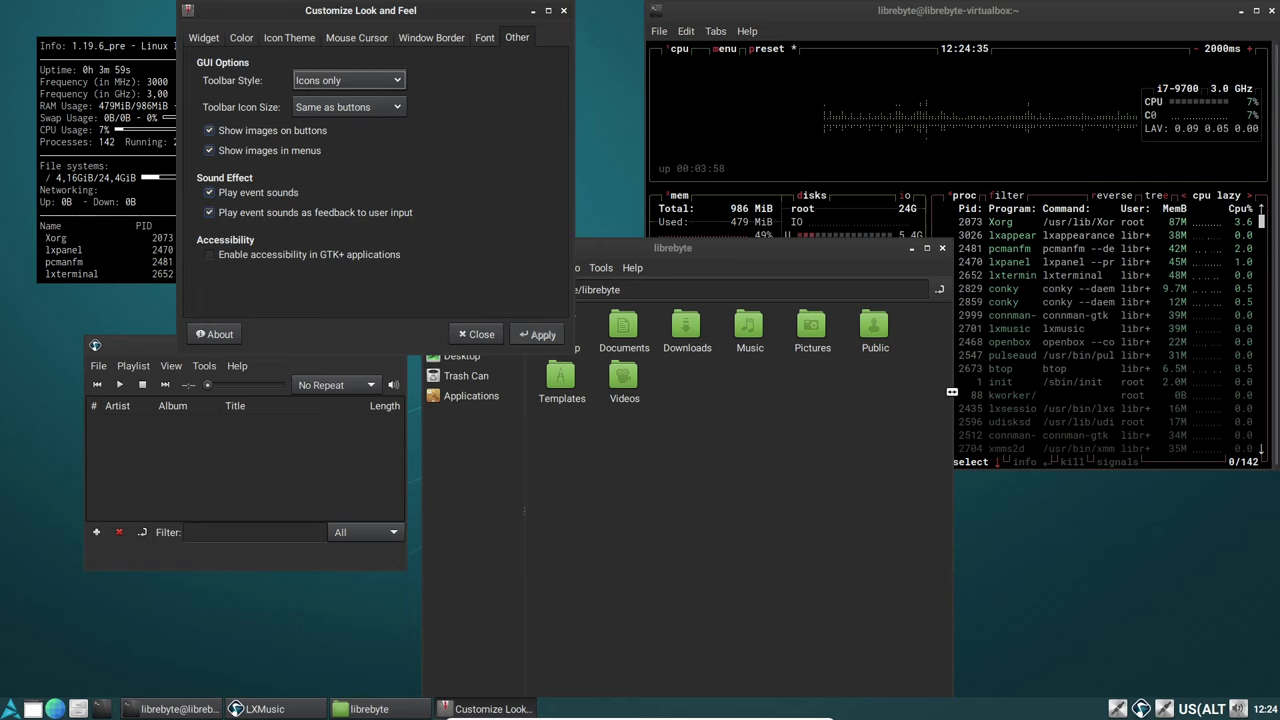